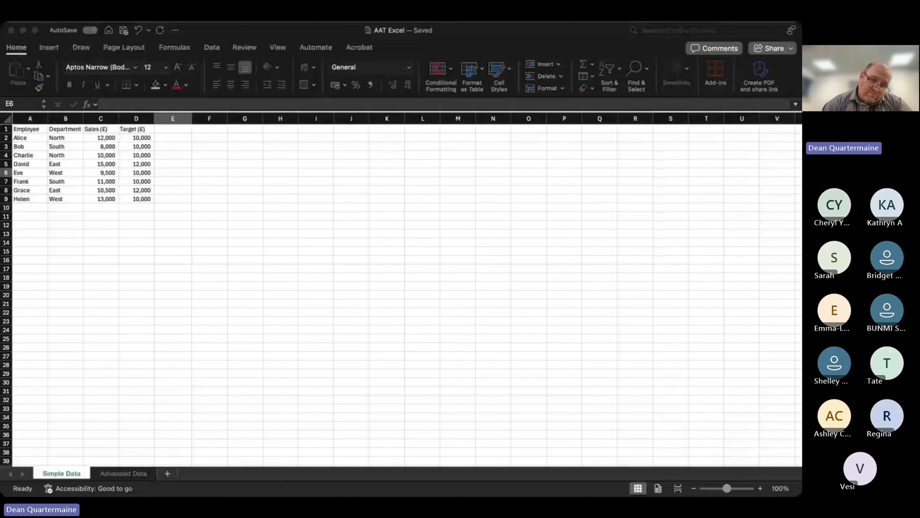
Add the column header Performance in cell E1, next to the Target (£) column.
{"action": "left_click", "coordinate": [721, 446]}
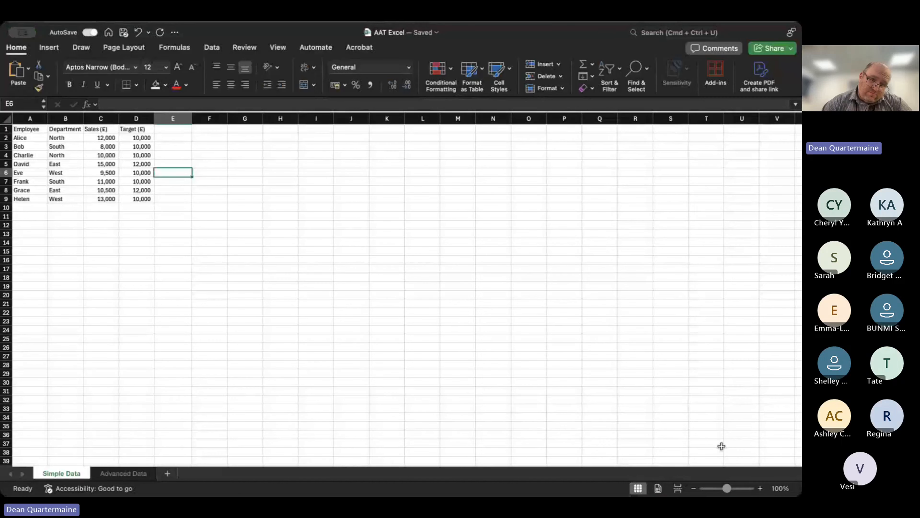
{"action": "left_click", "coordinate": [759, 489]}
{"action": "left_click", "coordinate": [759, 489]}
{"action": "left_click", "coordinate": [759, 490]}
{"action": "left_click", "coordinate": [759, 489]}
{"action": "left_click", "coordinate": [759, 489]}
{"action": "left_click", "coordinate": [759, 489]}
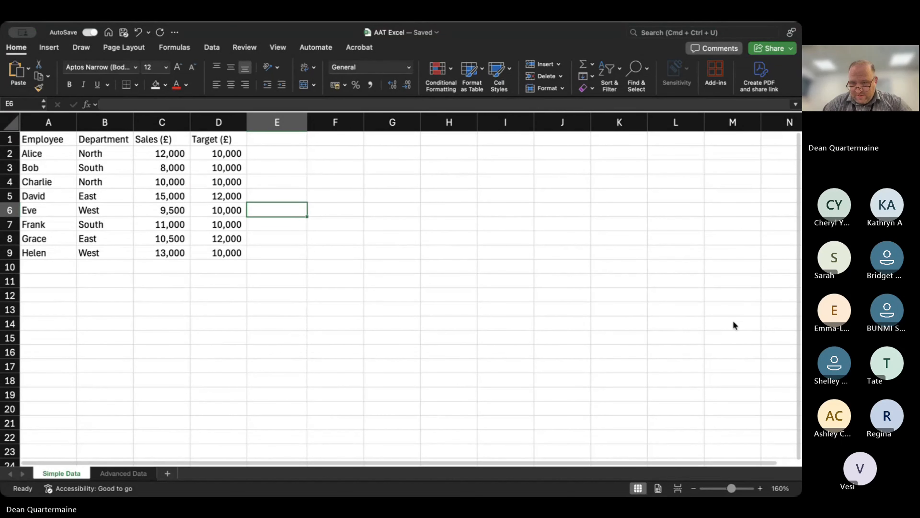
{"action": "left_click", "coordinate": [41, 159]}
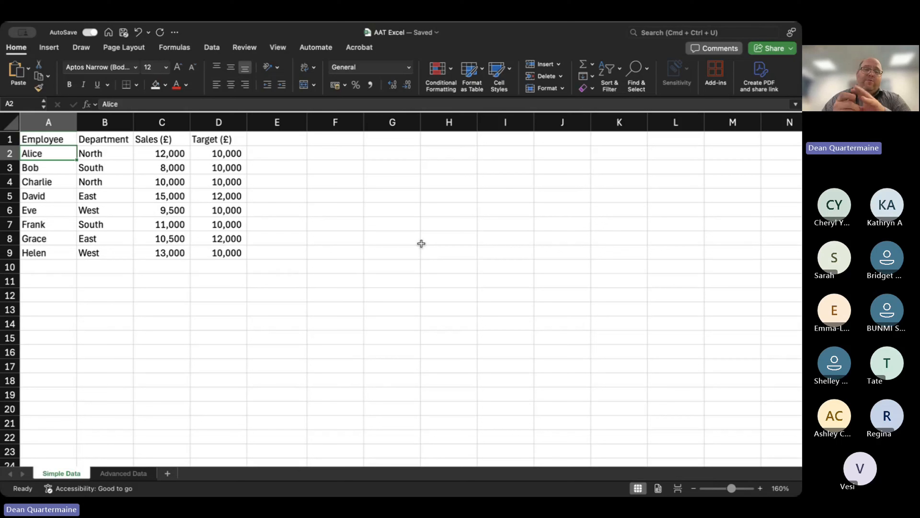
{"action": "left_click", "coordinate": [272, 141]}
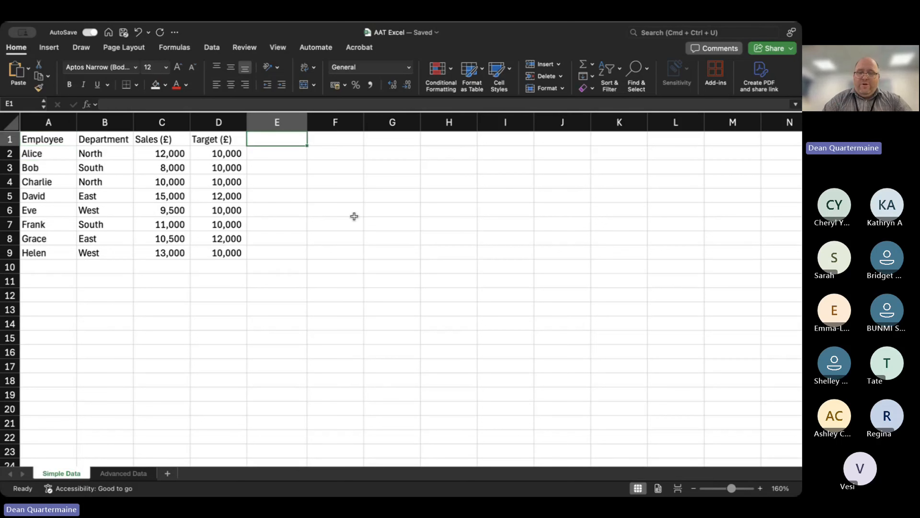
{"action": "type", "text": "Perform"}
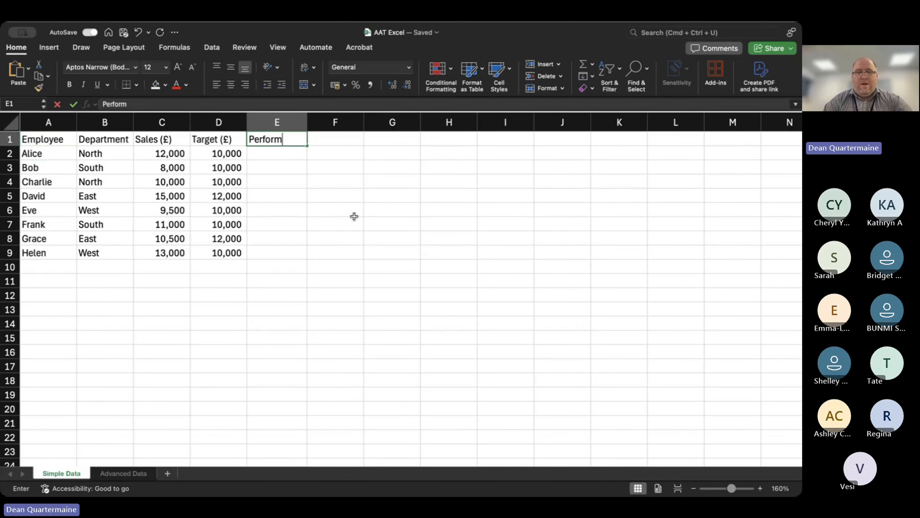
{"action": "type", "text": "ance"}
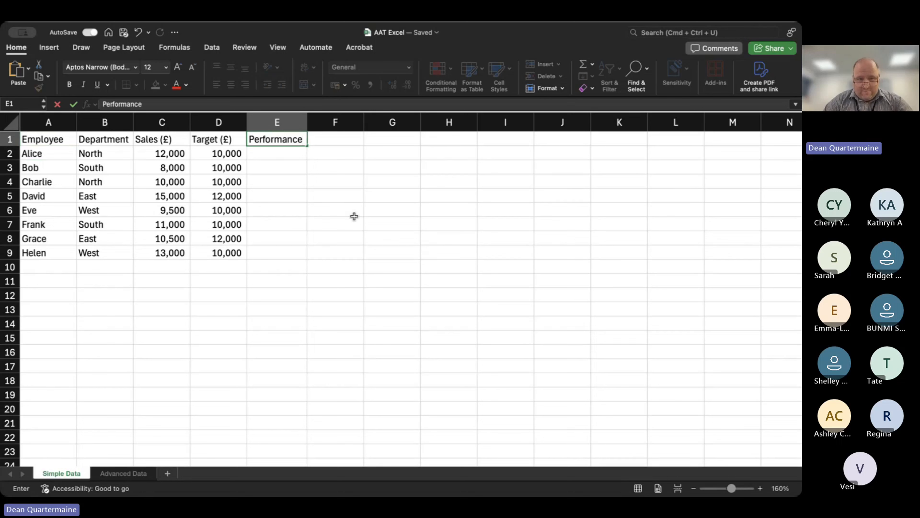
{"action": "key", "text": "Return"}
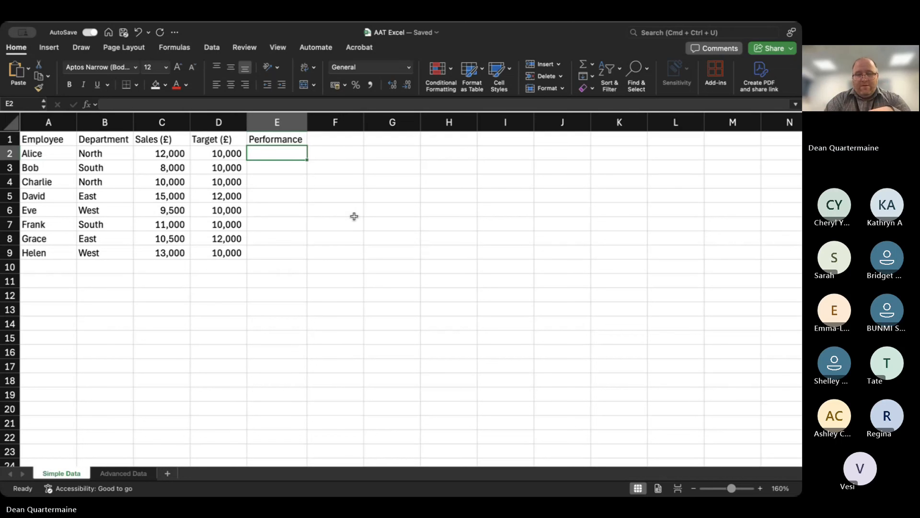
{"action": "type", "text": "="}
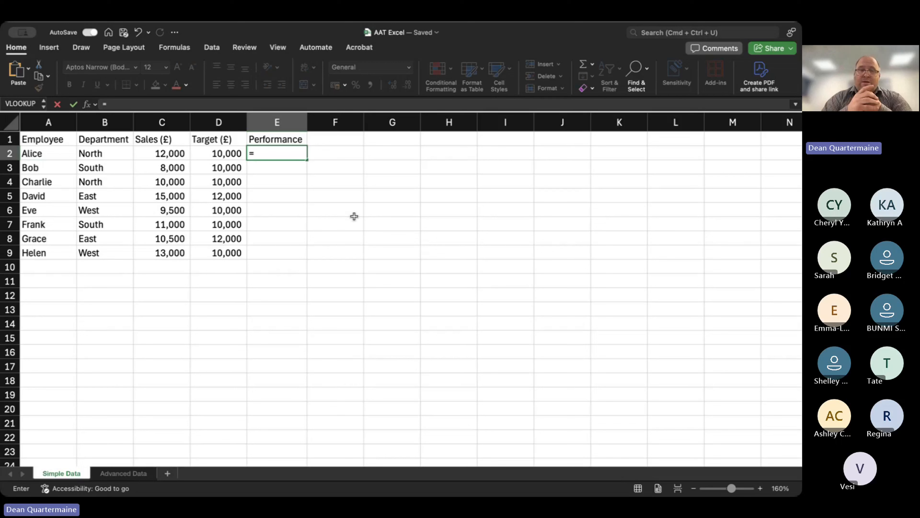
{"action": "key", "text": "BackSpace"}
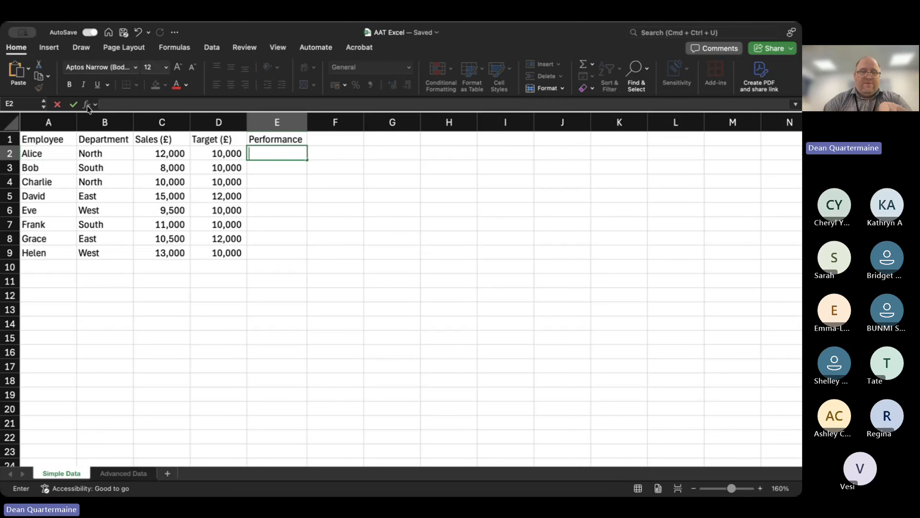
{"action": "key", "text": "Escape"}
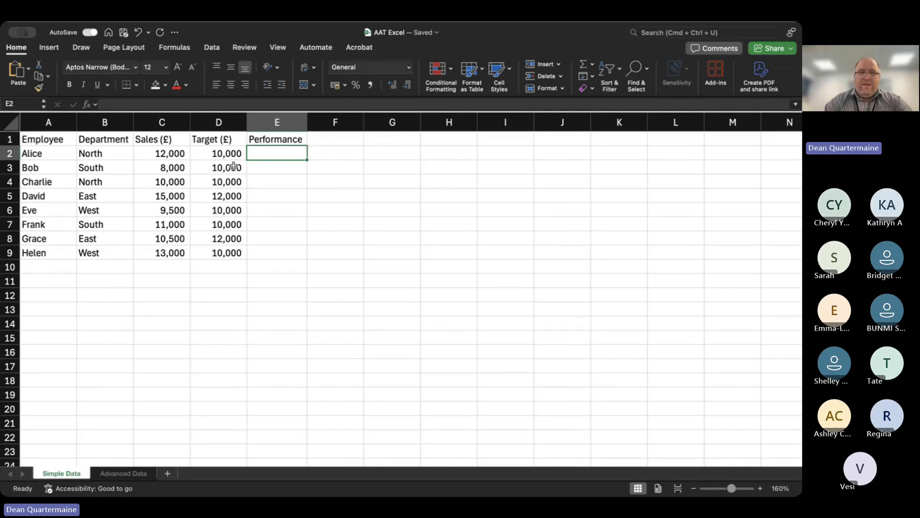
Try building an IF formula in E2 that returns "Above Target" when C2>D2.
{"action": "type", "text": "=if"}
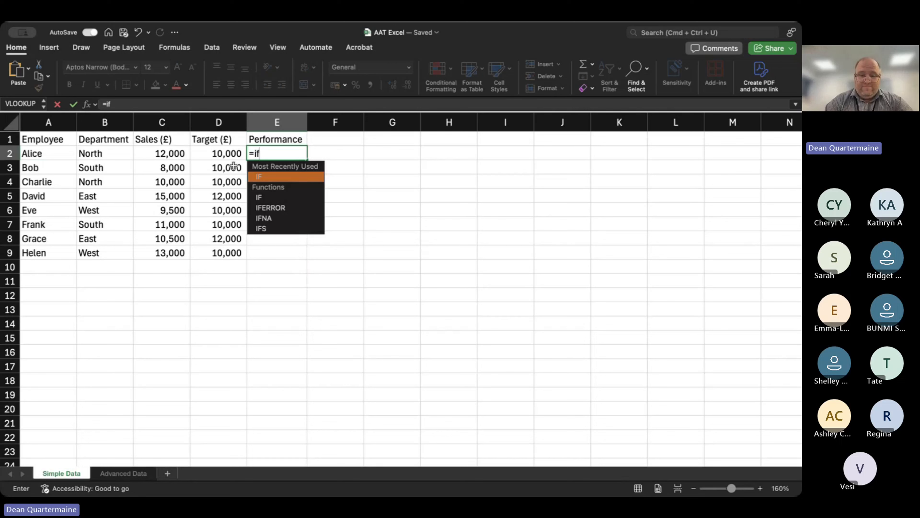
{"action": "type", "text": "("}
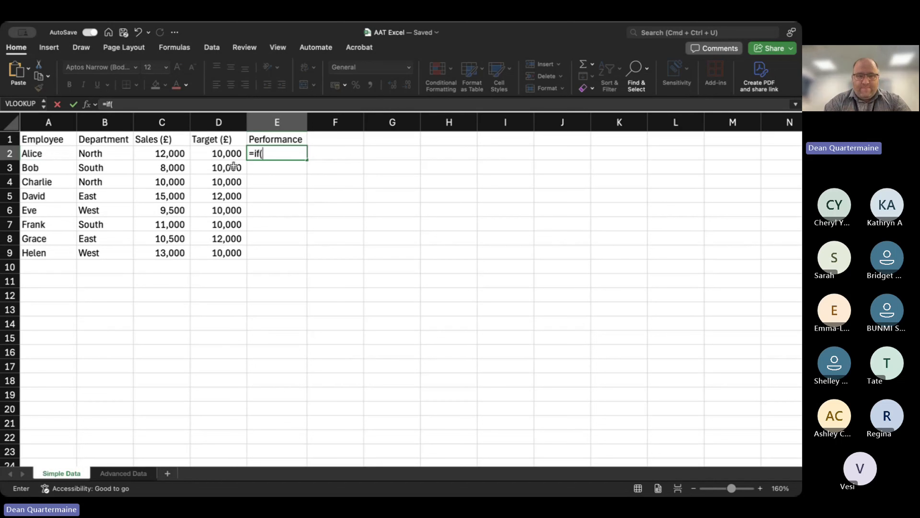
{"action": "type", "text": "C"}
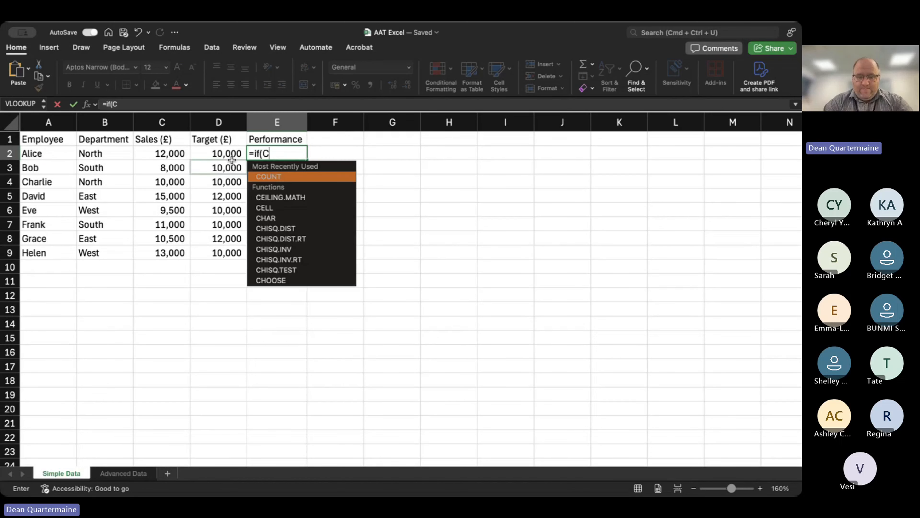
{"action": "type", "text": "2>"}
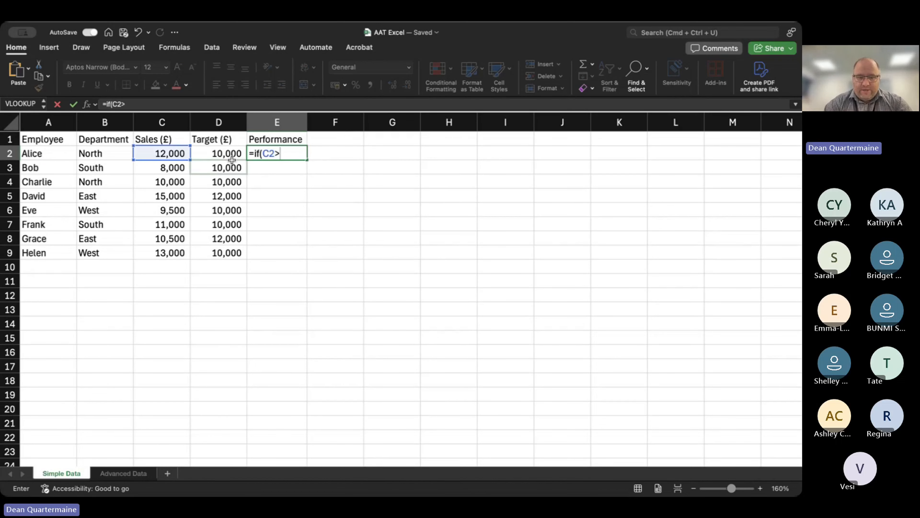
{"action": "left_click", "coordinate": [232, 160]}
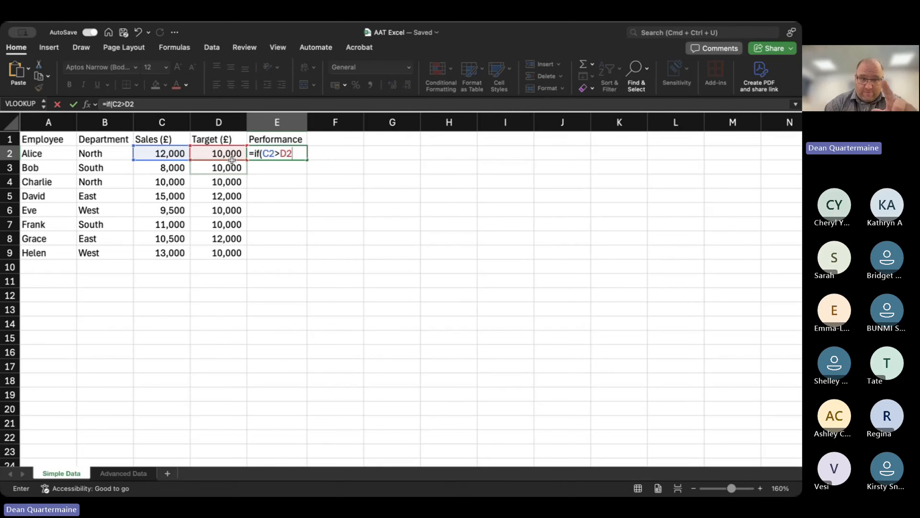
{"action": "type", "text": ","}
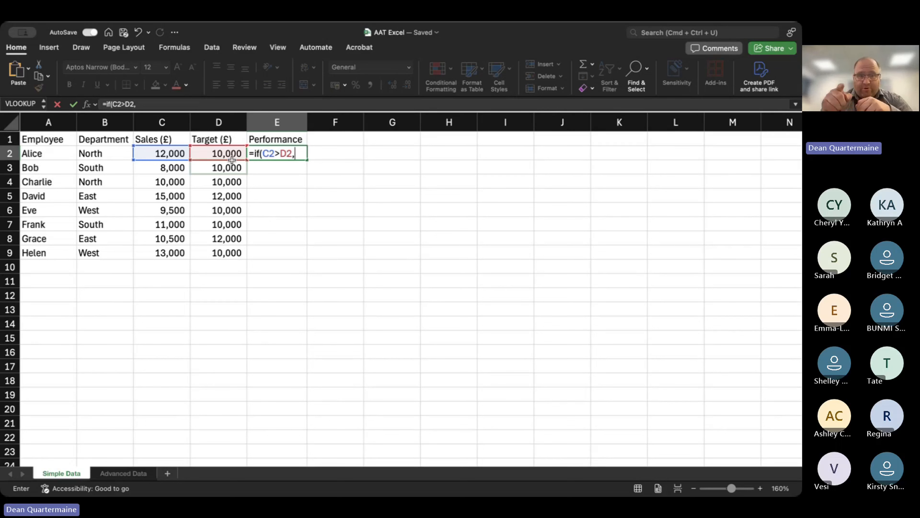
{"action": "type", "text": "\""}
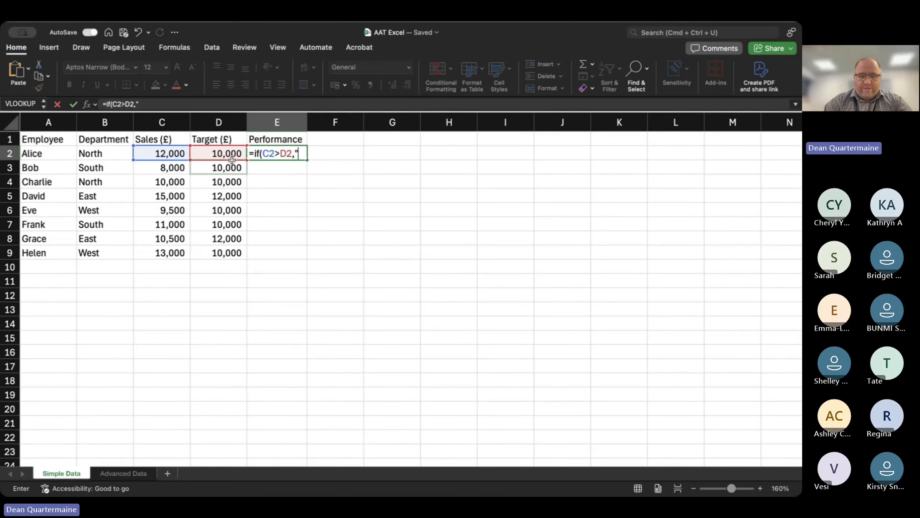
{"action": "type", "text": "Above "}
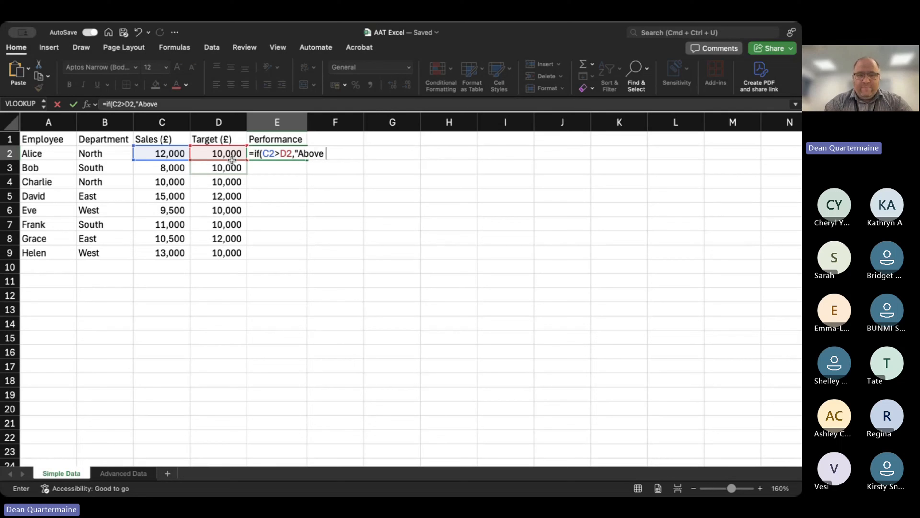
{"action": "type", "text": "Target\""}
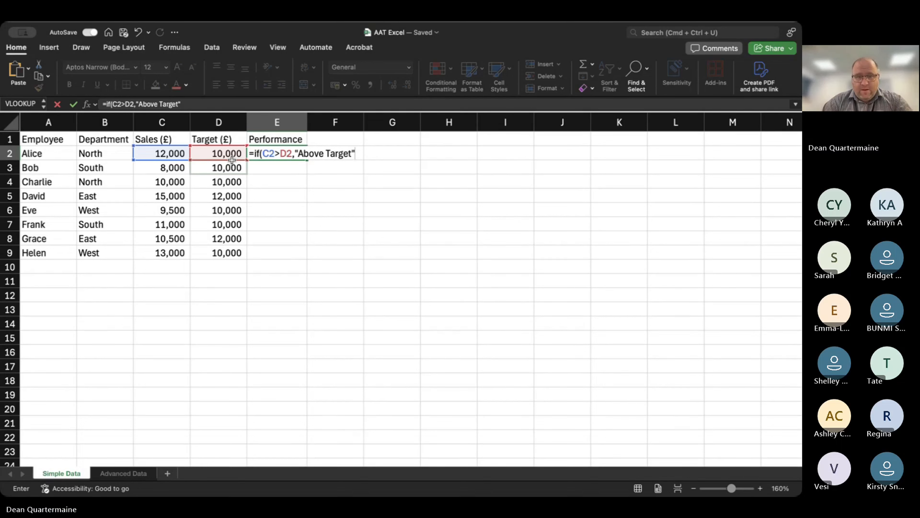
Try nesting a second IF with the condition c2<d2 in the E2 formula, and discard the entry while keeping the Performance header.
{"action": "type", "text": ","}
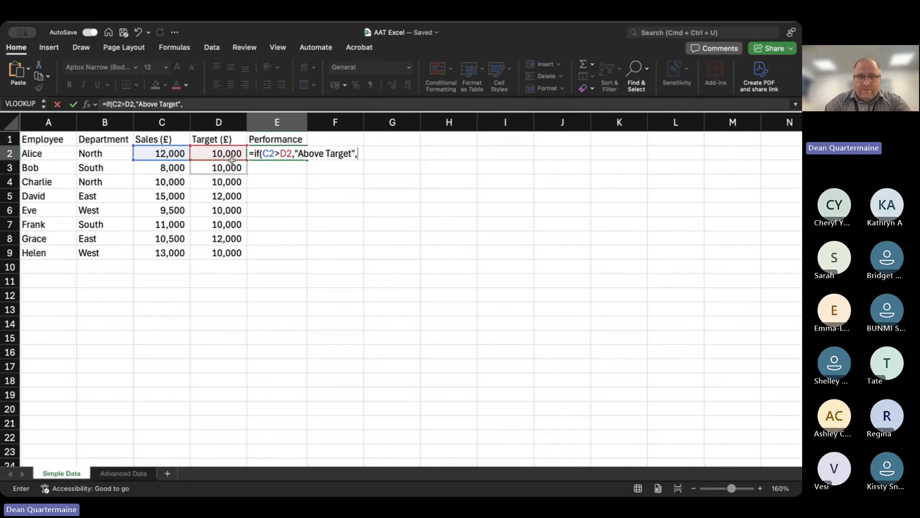
{"action": "type", "text": "C2"}
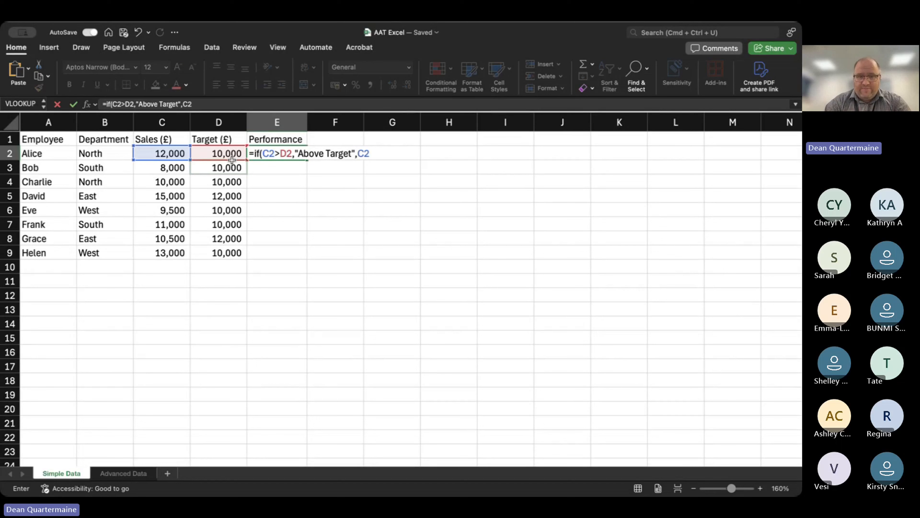
{"action": "type", "text": "<"}
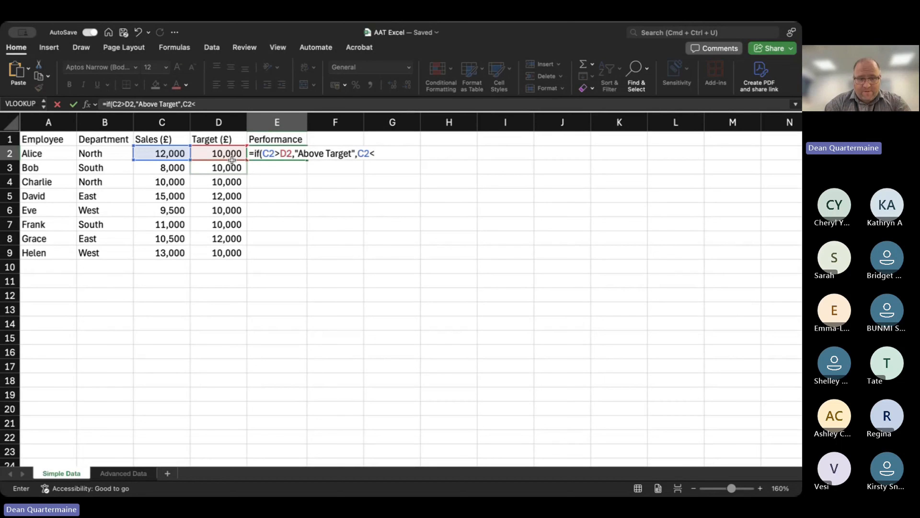
{"action": "type", "text": "D2"}
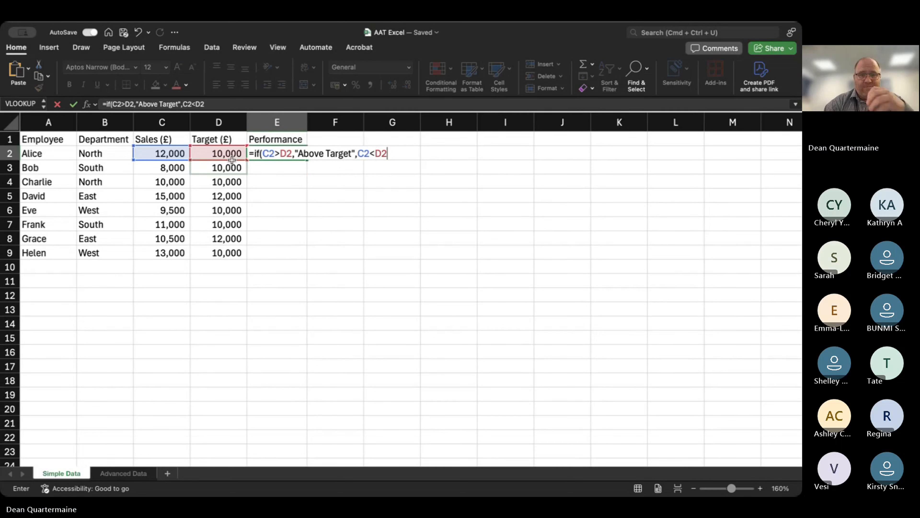
{"action": "key", "text": "BackSpace"}
{"action": "key", "text": "BackSpace"}
{"action": "key", "text": "BackSpace"}
{"action": "key", "text": "BackSpace"}
{"action": "key", "text": "BackSpace"}
{"action": "type", "text": "if("}
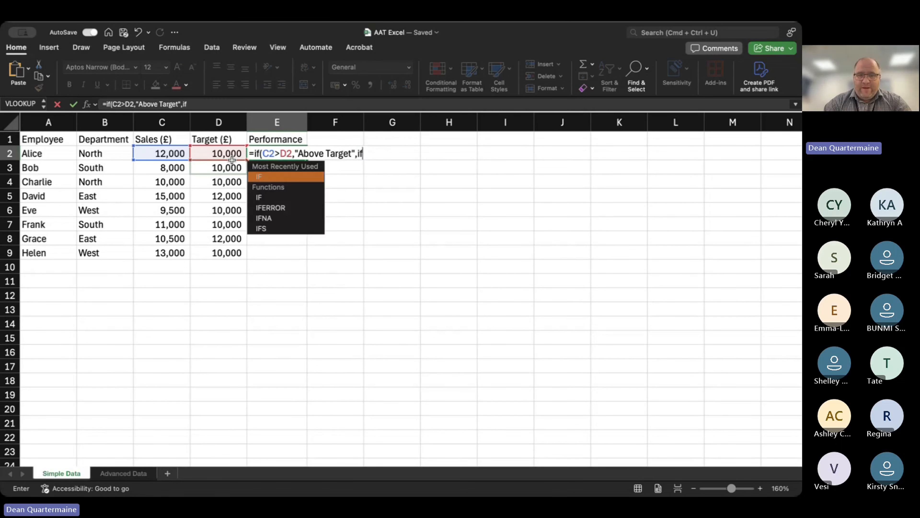
{"action": "type", "text": "c"}
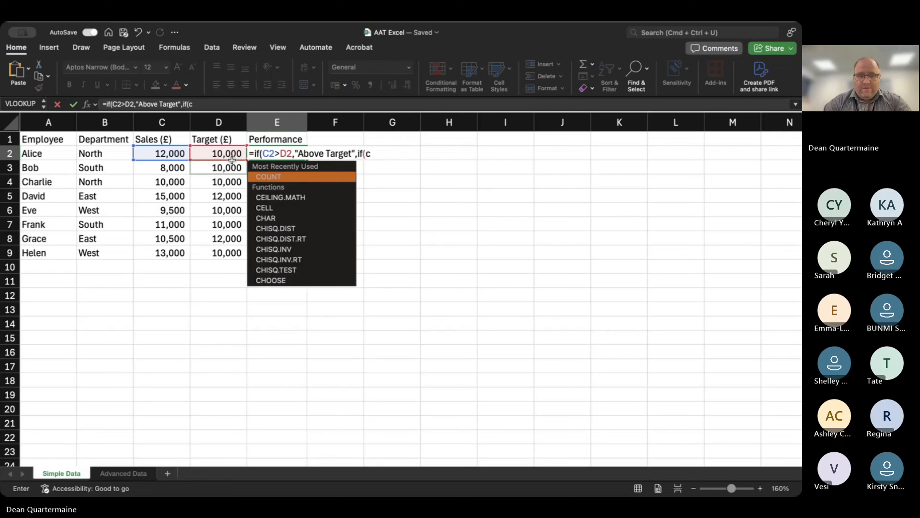
{"action": "type", "text": "2<"}
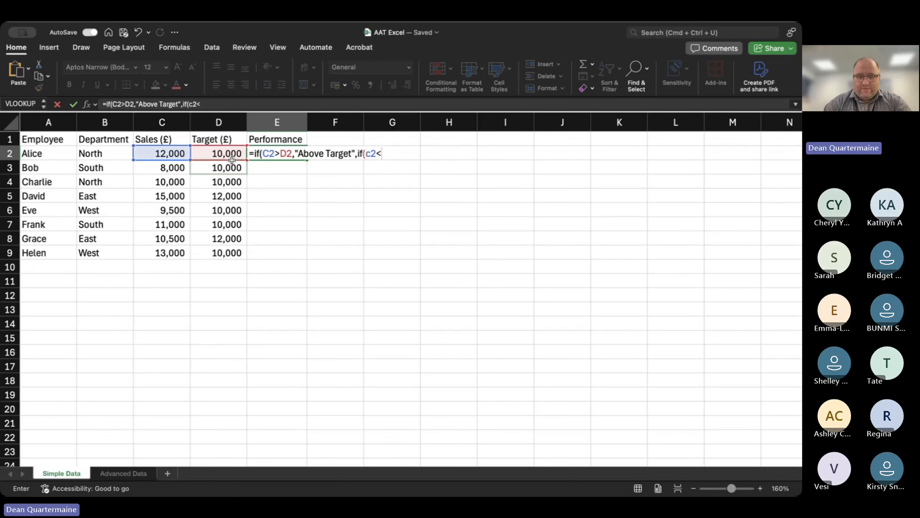
{"action": "type", "text": "d2,"}
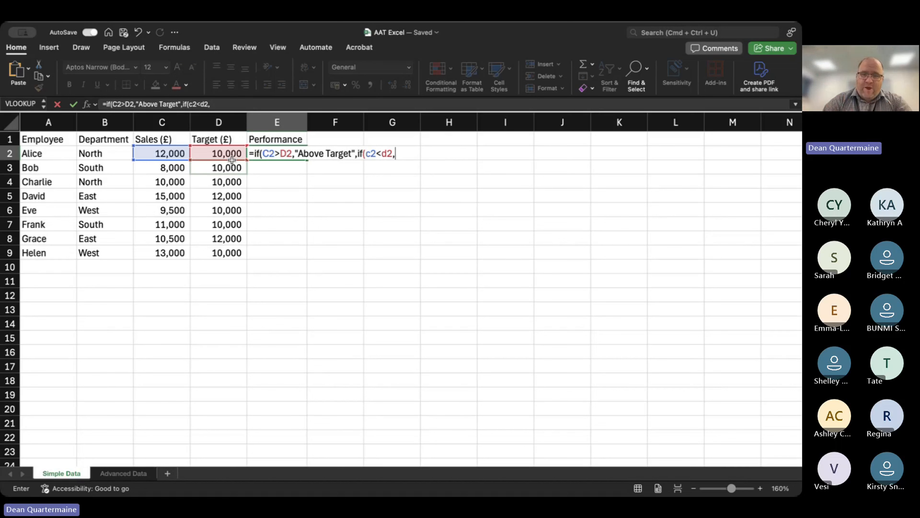
{"action": "key", "text": "Left"}
{"action": "key", "text": "Left"}
{"action": "key", "text": "Left"}
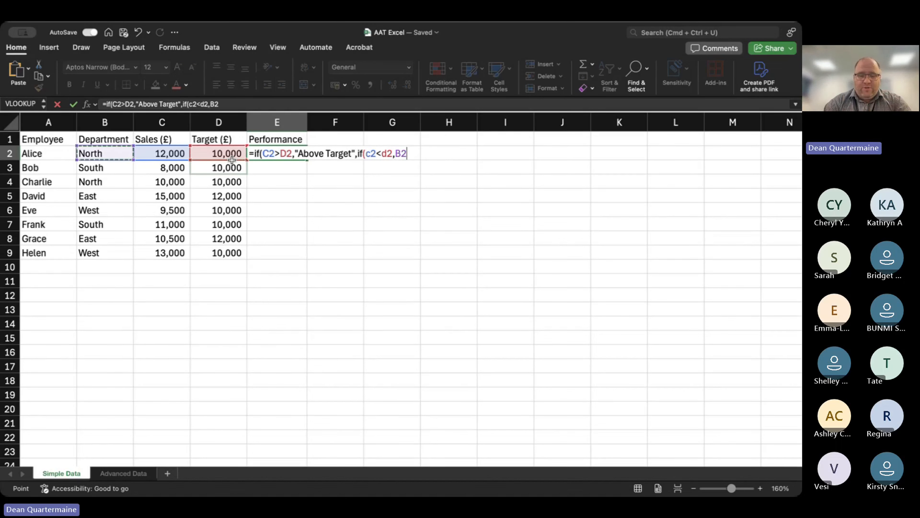
{"action": "key", "text": "Escape"}
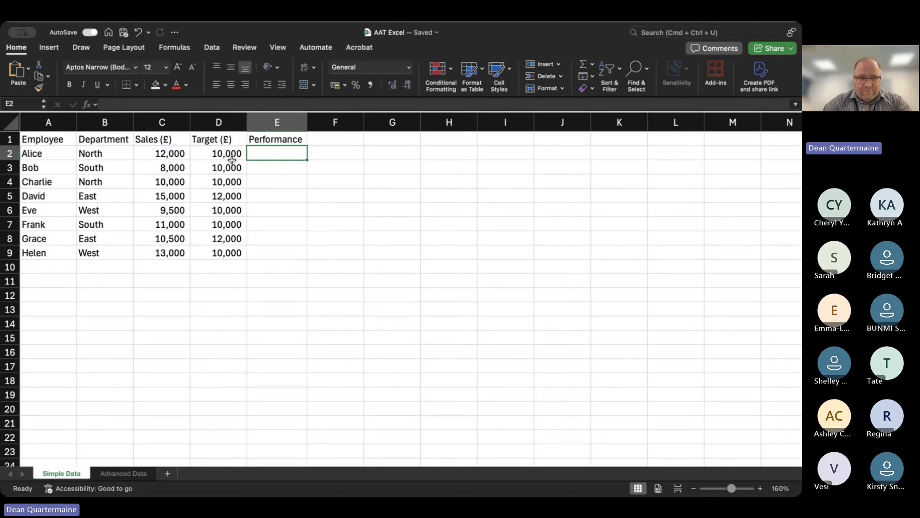
{"action": "key", "text": "super+z"}
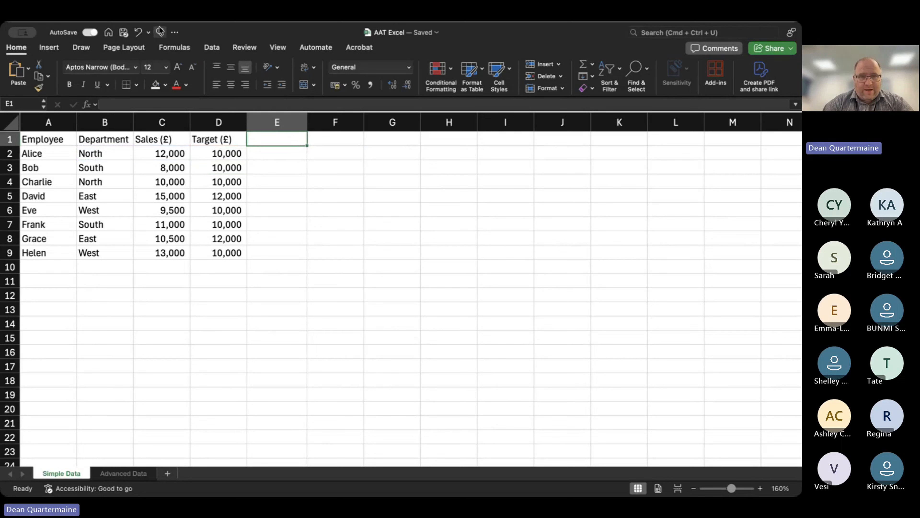
{"action": "left_click", "coordinate": [160, 31]}
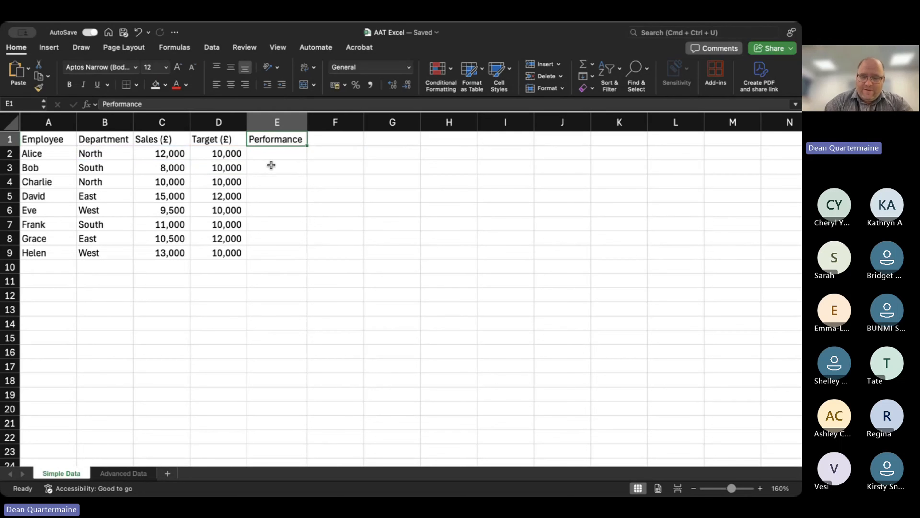
Start an IF formula in E2 that tests C2>D2 and returns "Above Target" when true.
{"action": "key", "text": "Return"}
{"action": "type", "text": "=if("}
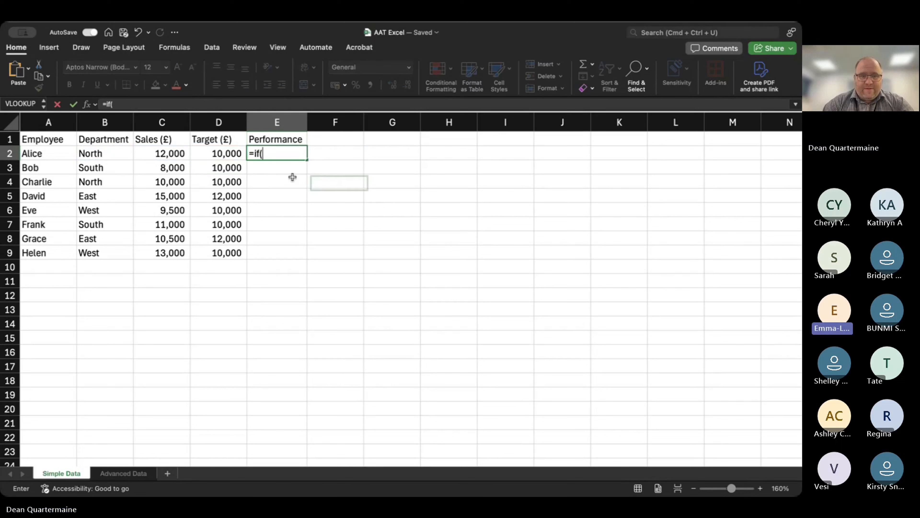
{"action": "left_click", "coordinate": [161, 154]}
{"action": "type", "text": ">"}
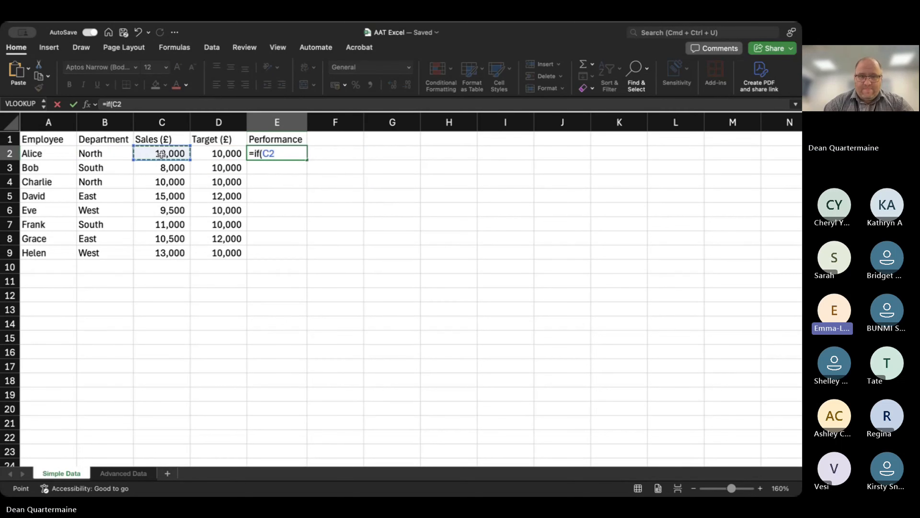
{"action": "left_click", "coordinate": [237, 153]}
{"action": "type", "text": ","}
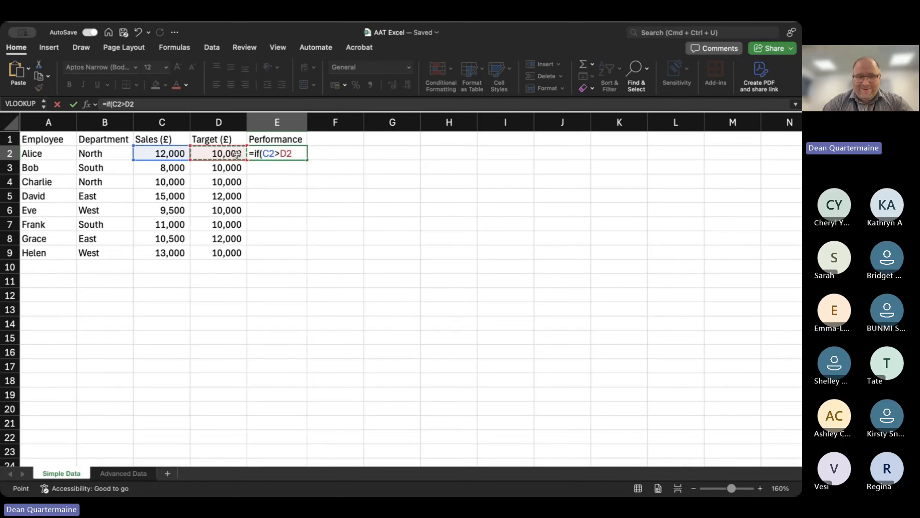
{"action": "type", "text": "\""}
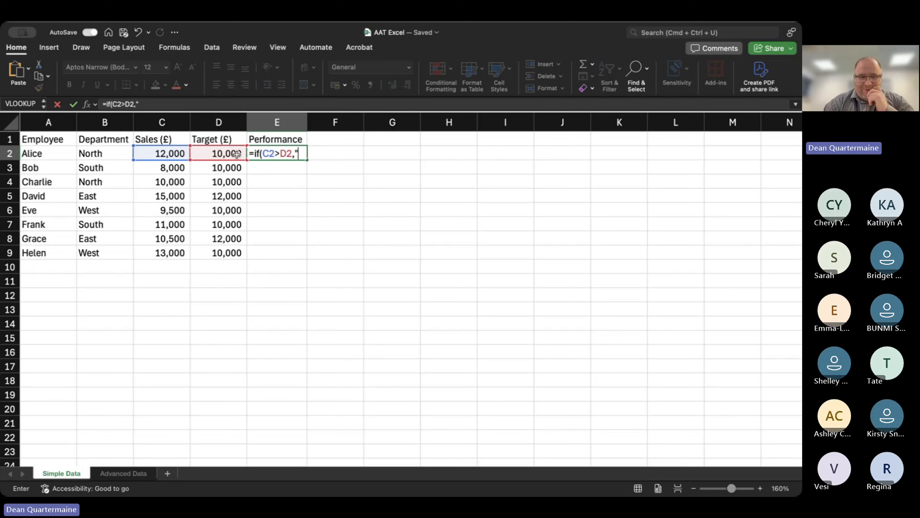
{"action": "type", "text": "Above "}
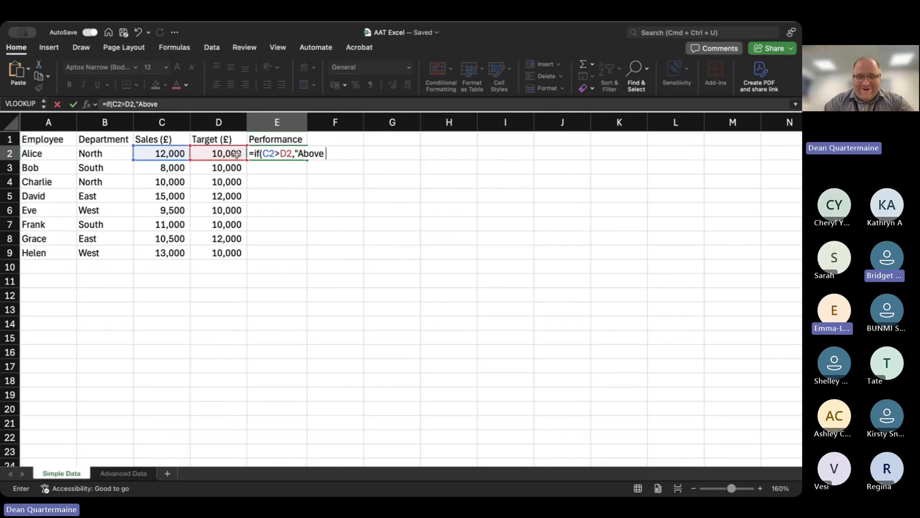
{"action": "type", "text": "Target\","}
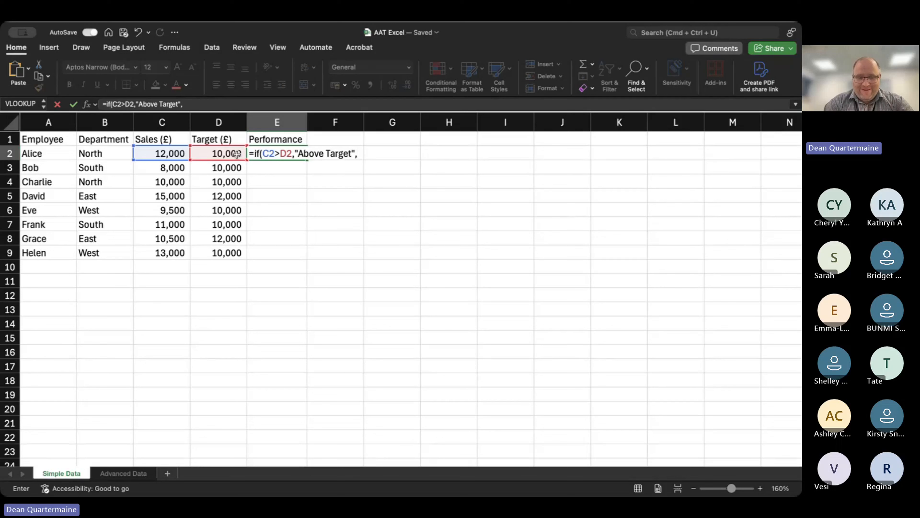
{"action": "type", "text": "if("}
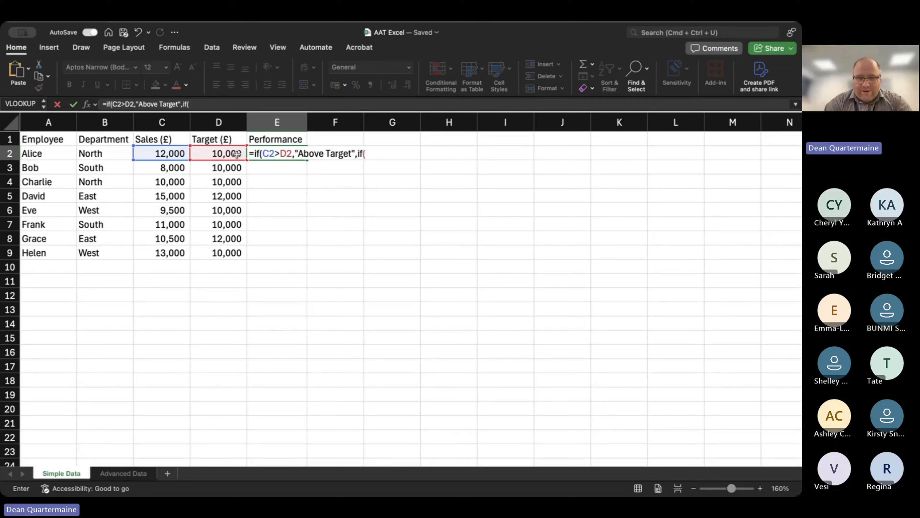
Nest a second IF as the false argument of the E2 formula, testing C2<D2 and returning "Below Target".
{"action": "key", "text": "BackSpace"}
{"action": "type", "text": "("}
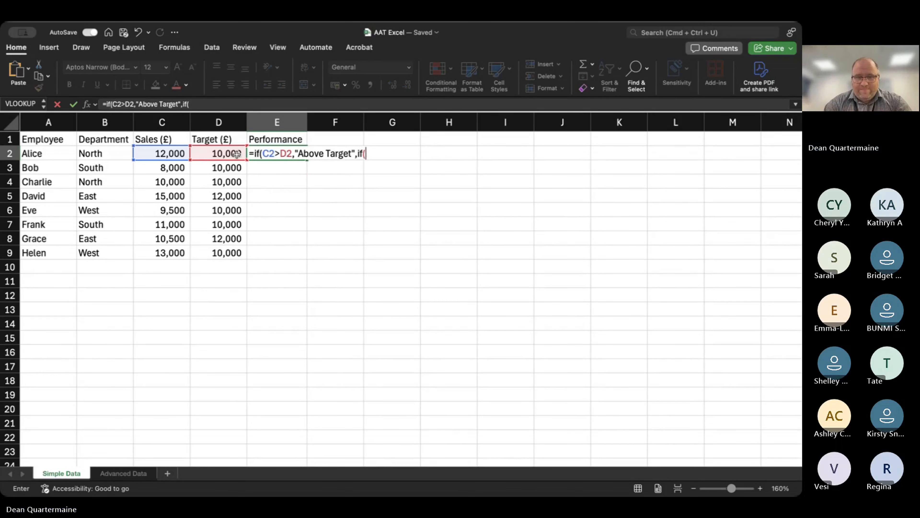
{"action": "type", "text": "C2"}
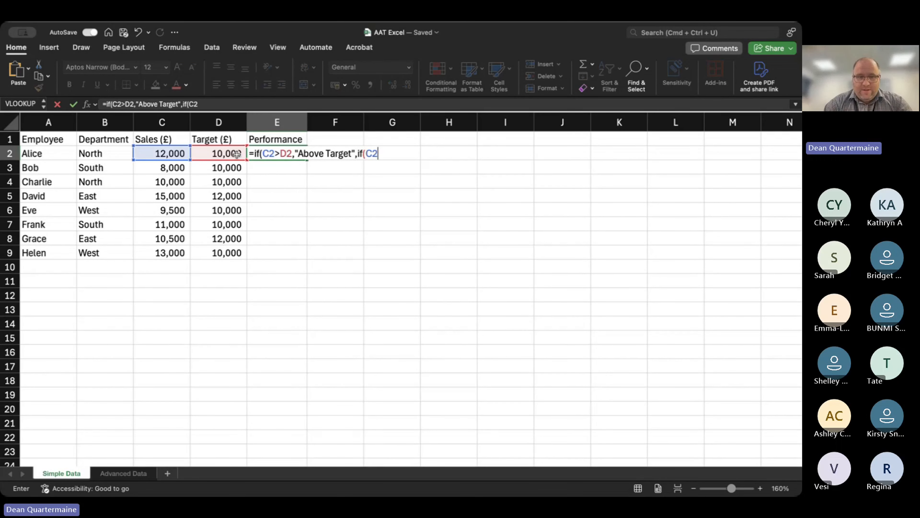
{"action": "type", "text": "<D2"}
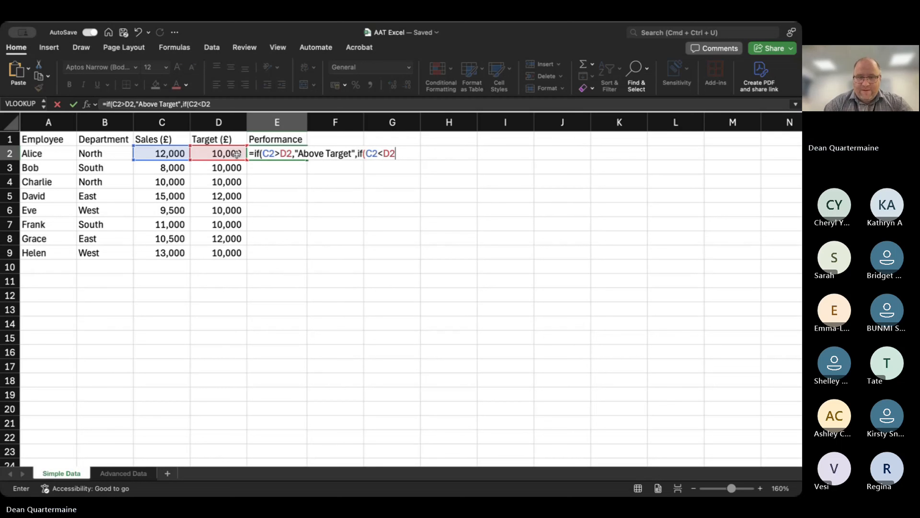
{"action": "type", "text": ",\""}
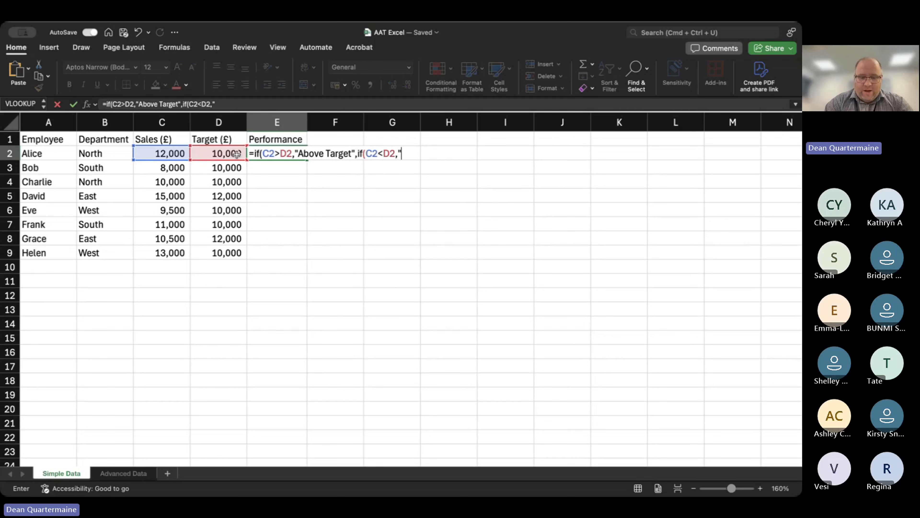
{"action": "type", "text": "Below "}
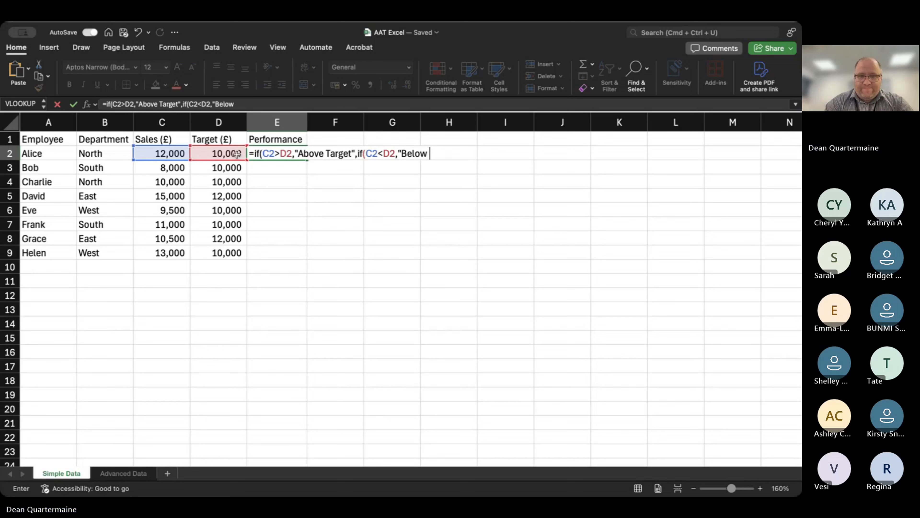
{"action": "type", "text": "Target\""}
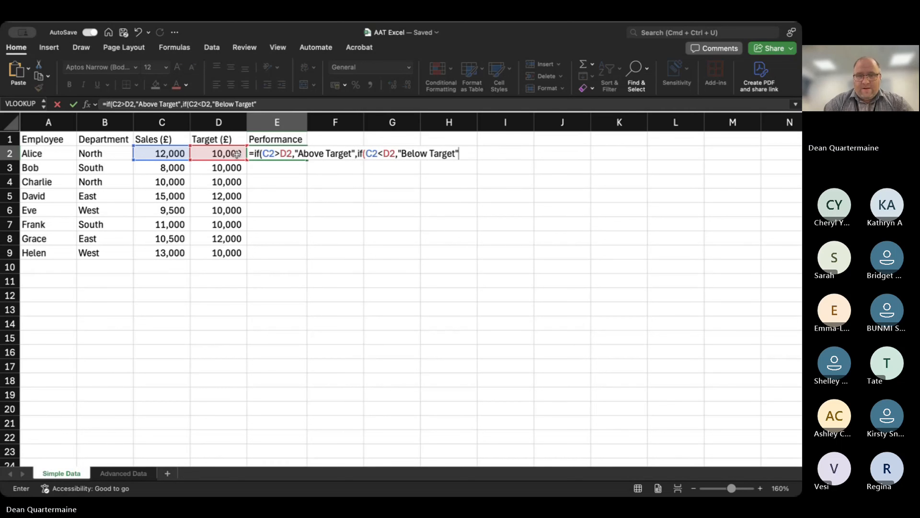
{"action": "type", "text": ","}
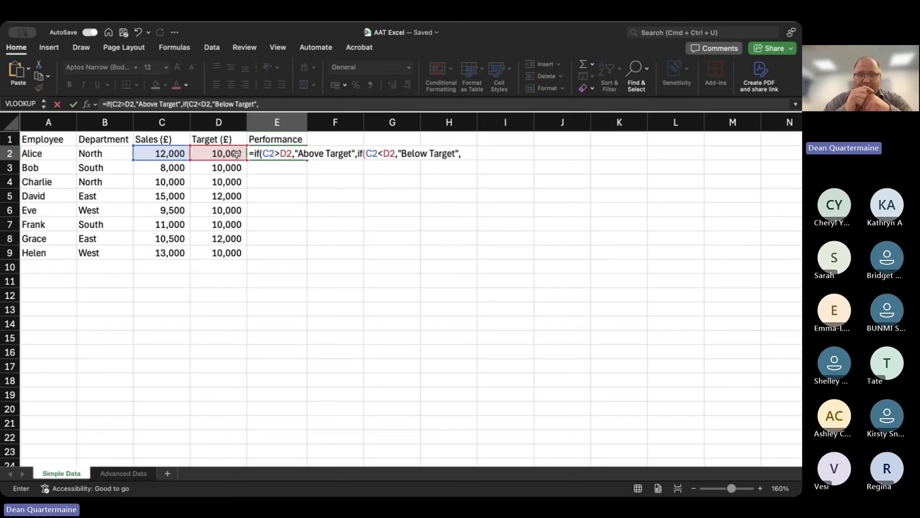
{"action": "type", "text": "\"Target"}
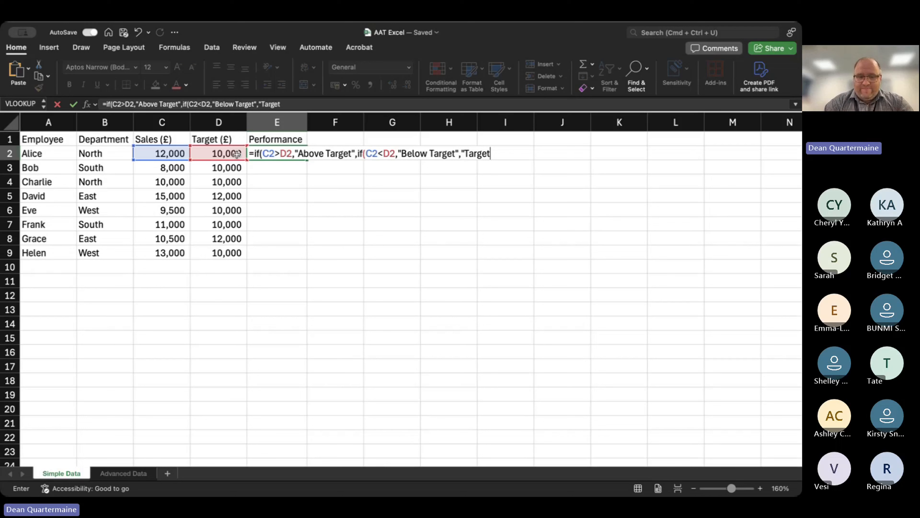
{"action": "type", "text": " Met\""}
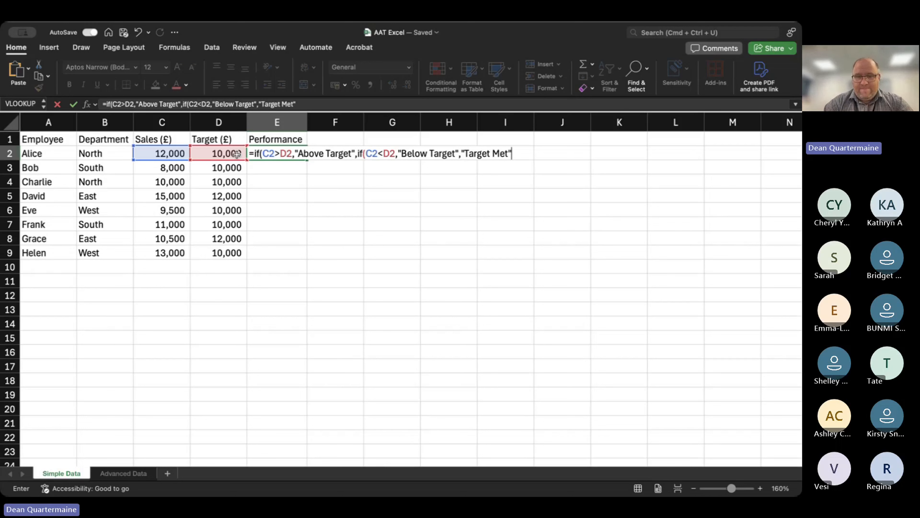
{"action": "type", "text": ")"}
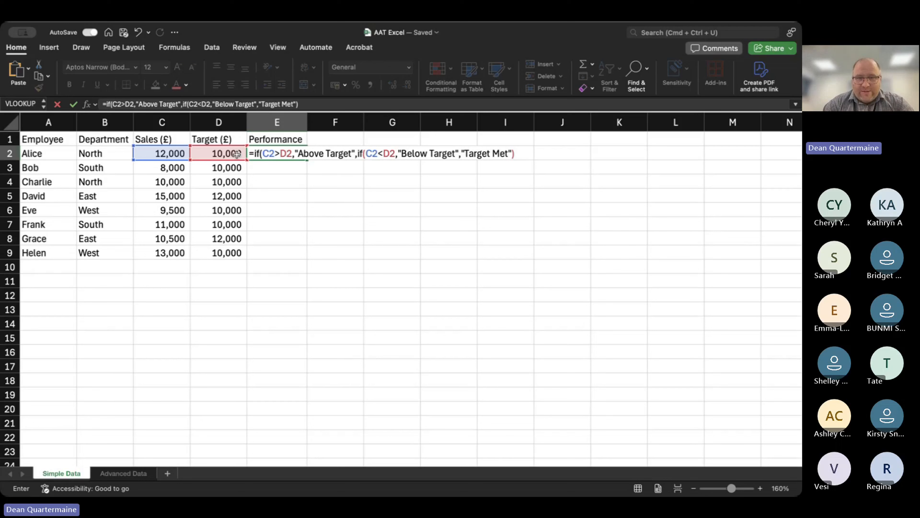
{"action": "type", "text": ")"}
Complete the nested E2 formula with "Target Met" as the final result, and fill it down the Performance column to E9.
{"action": "key", "text": "Return"}
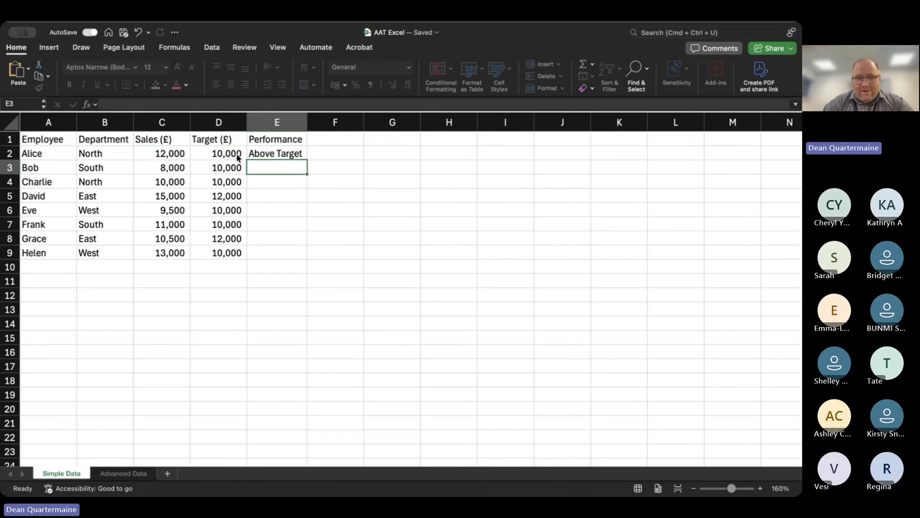
{"action": "left_click", "coordinate": [275, 153]}
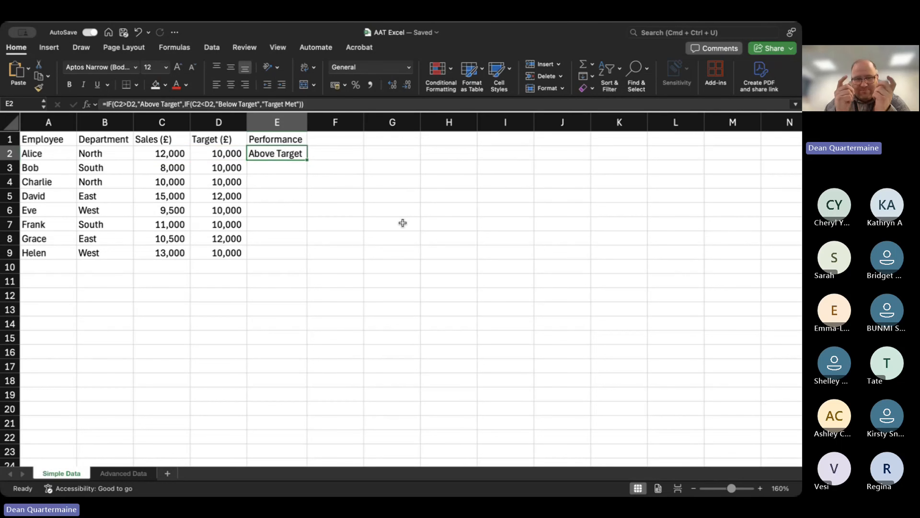
{"action": "double_click", "coordinate": [307, 161]}
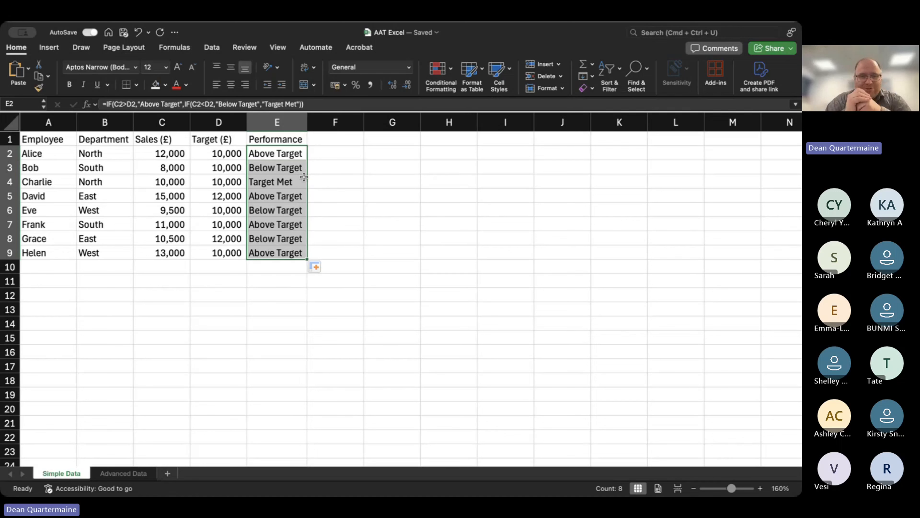
Check the Performance results in rows 3 to 9 against each employee's Sales (£) and Target (£) values.
{"action": "left_click", "coordinate": [173, 170]}
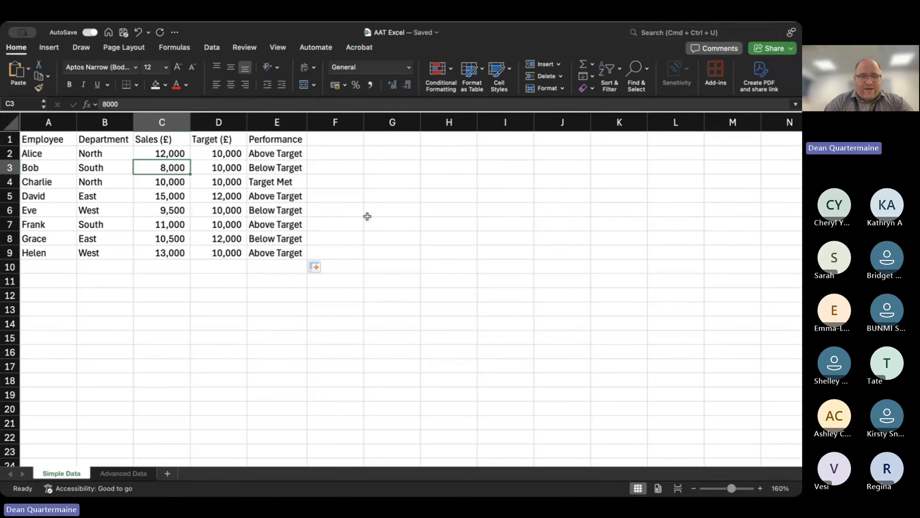
{"action": "key", "text": "Right"}
{"action": "key", "text": "Left"}
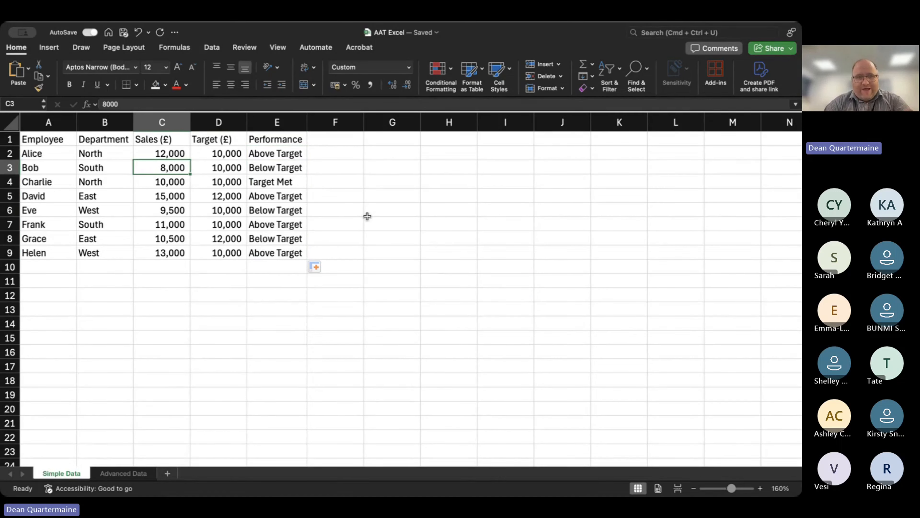
{"action": "key", "text": "Right"}
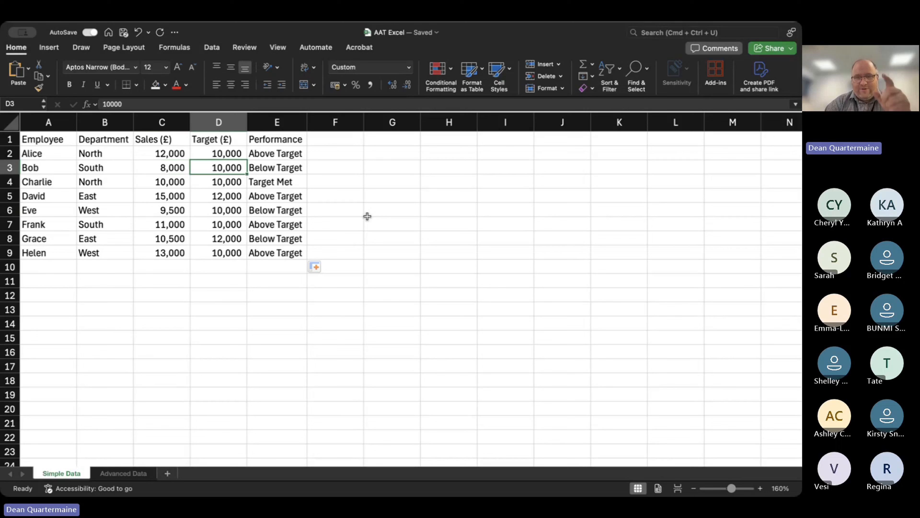
{"action": "key", "text": "Right"}
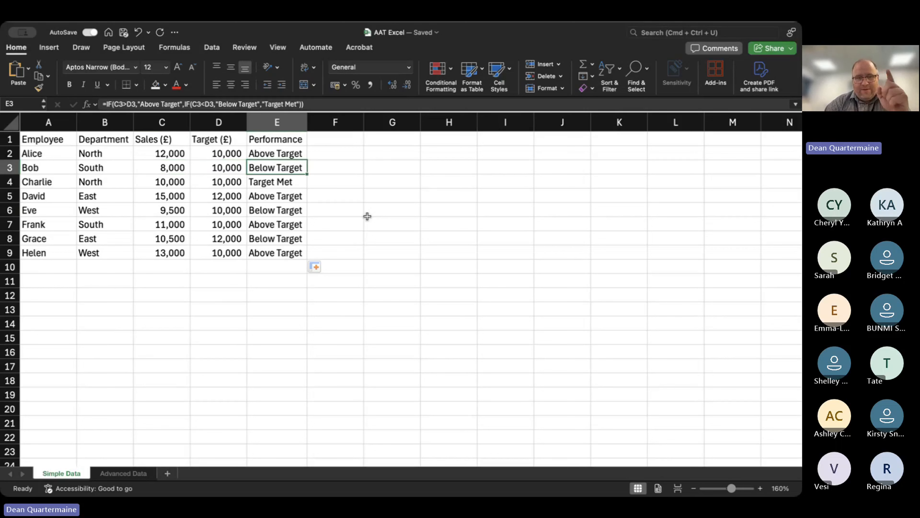
{"action": "key", "text": "Down"}
{"action": "key", "text": "Left"}
{"action": "key", "text": "Left"}
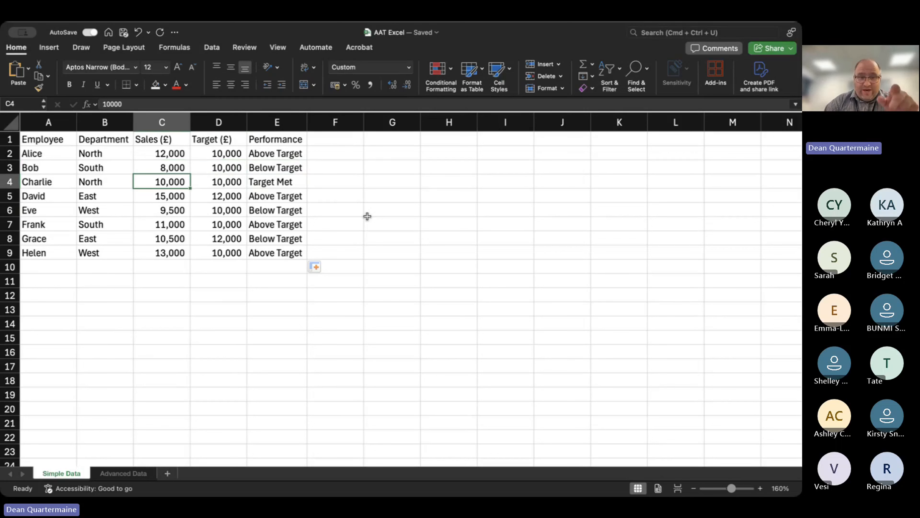
{"action": "key", "text": "Right"}
{"action": "key", "text": "Right"}
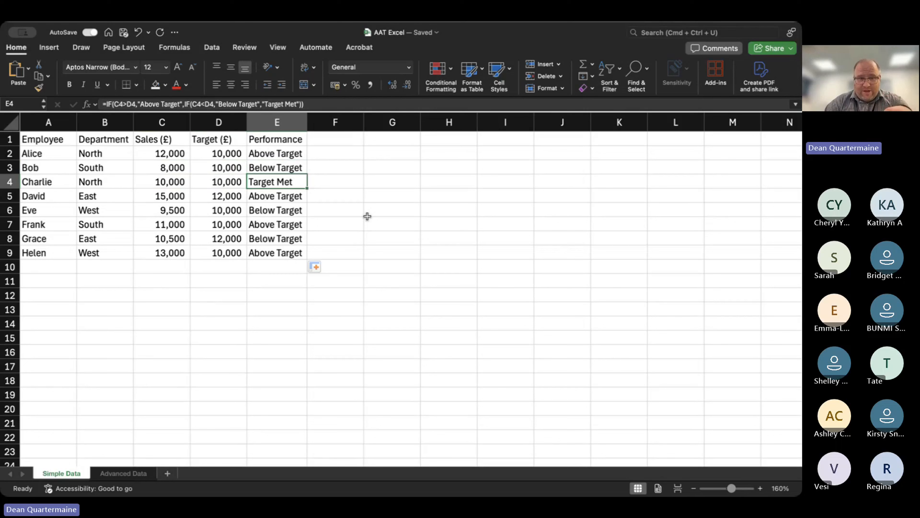
{"action": "key", "text": "Down"}
{"action": "key", "text": "Left"}
{"action": "key", "text": "Left"}
{"action": "key", "text": "Right"}
{"action": "key", "text": "Right"}
{"action": "key", "text": "Down"}
{"action": "key", "text": "Down"}
{"action": "key", "text": "Down"}
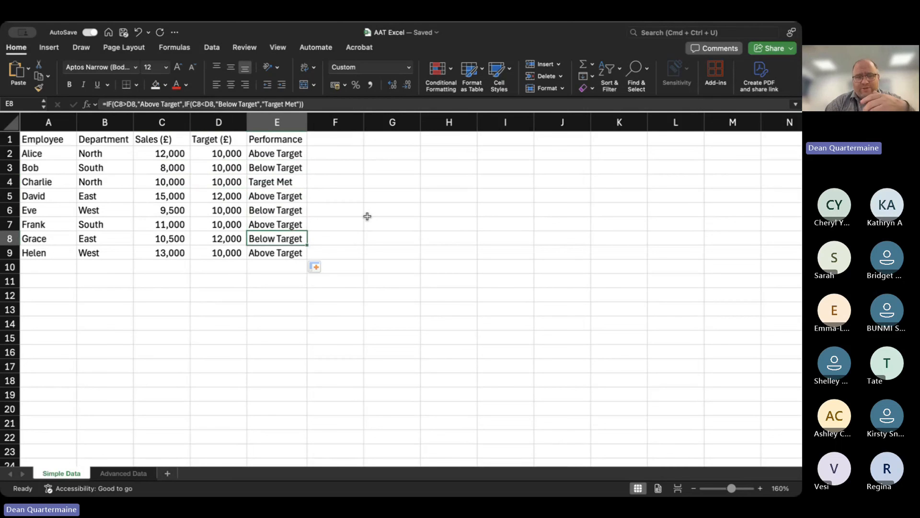
{"action": "key", "text": "Down"}
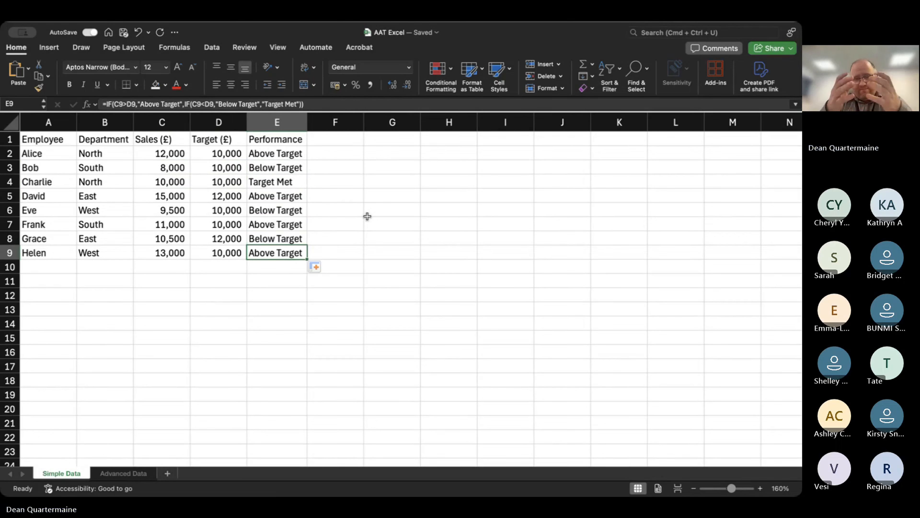
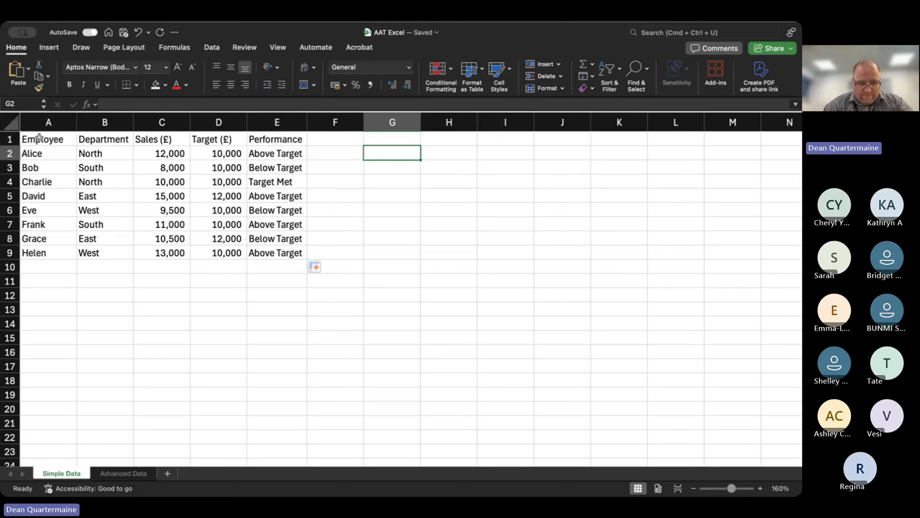
Insert a PivotTable on a new worksheet using the sales data in A1:E9 of the Simple Data sheet.
{"action": "left_click_drag", "start_coordinate": [34, 143], "coordinate": [270, 254]}
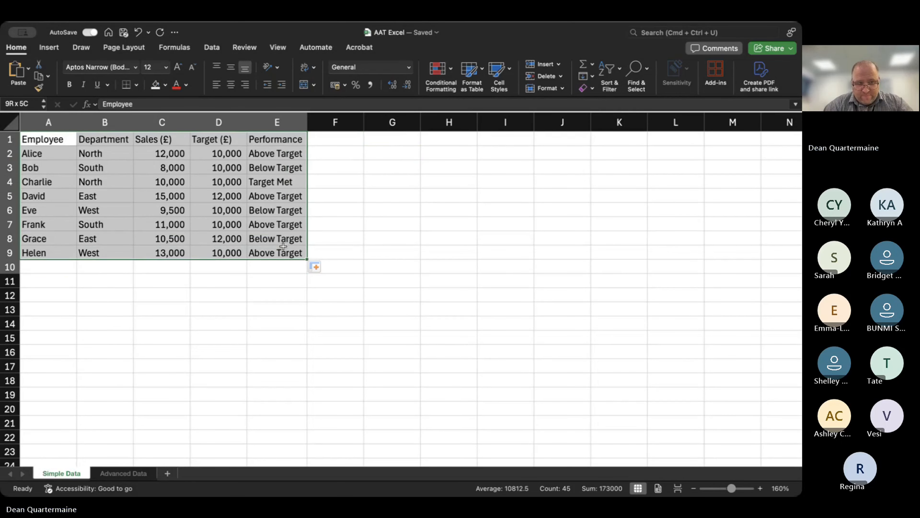
{"action": "left_click", "coordinate": [78, 181]}
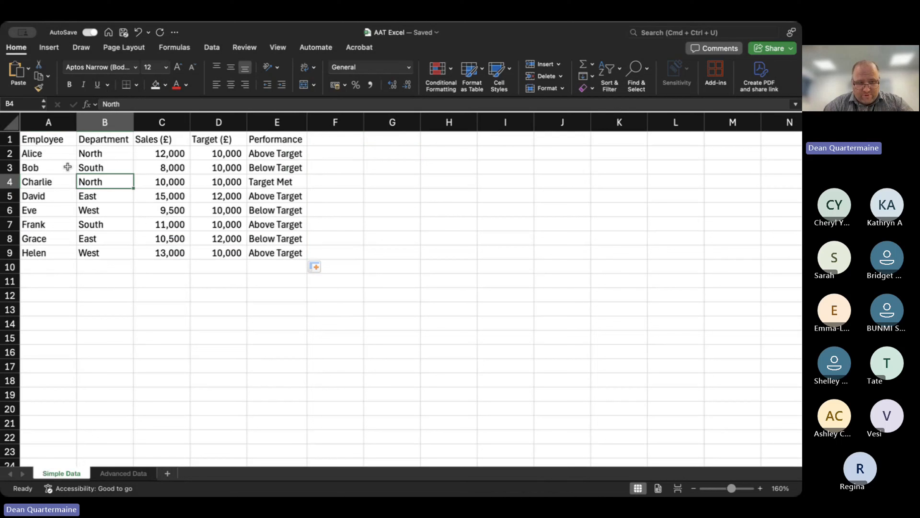
{"action": "left_click", "coordinate": [37, 137]}
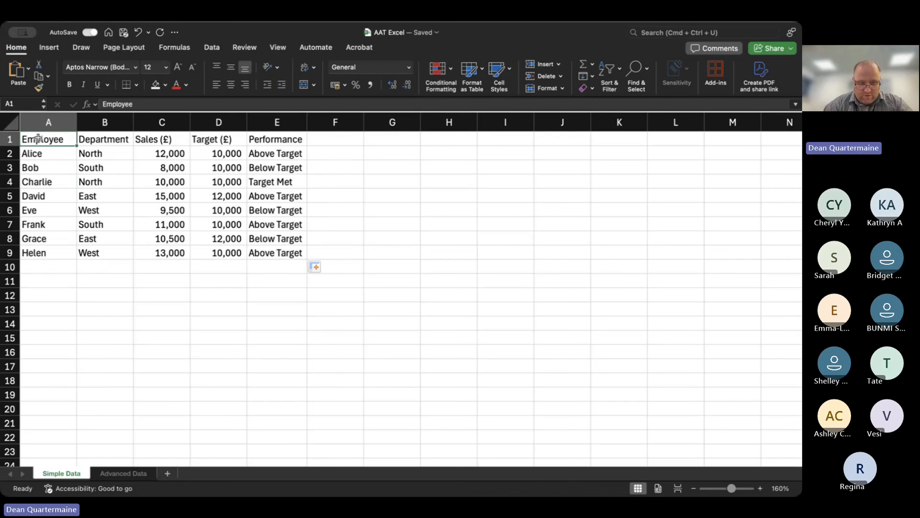
{"action": "left_click_drag", "start_coordinate": [37, 138], "coordinate": [296, 251]}
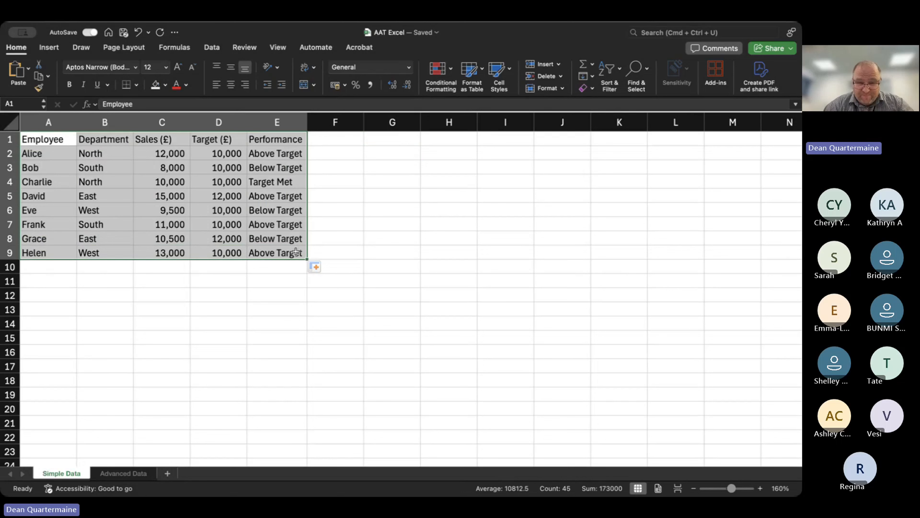
{"action": "left_click", "coordinate": [51, 49]}
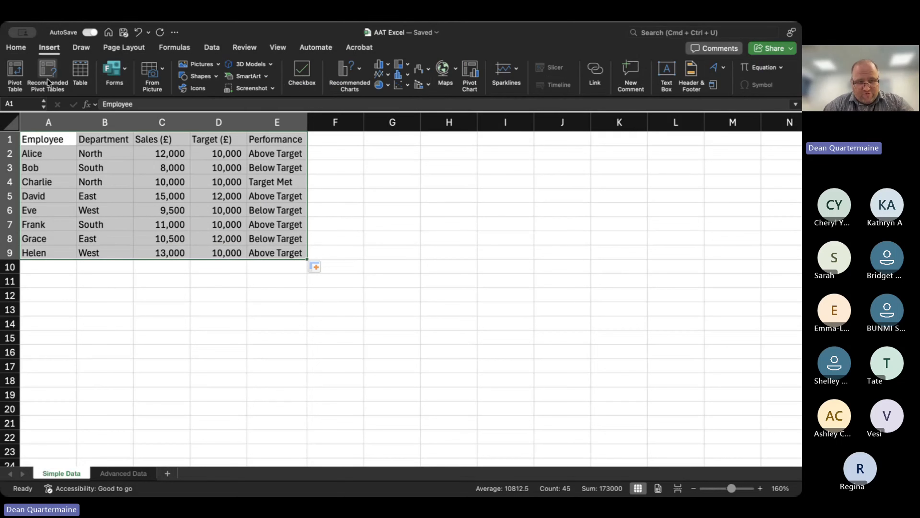
{"action": "left_click", "coordinate": [16, 76]}
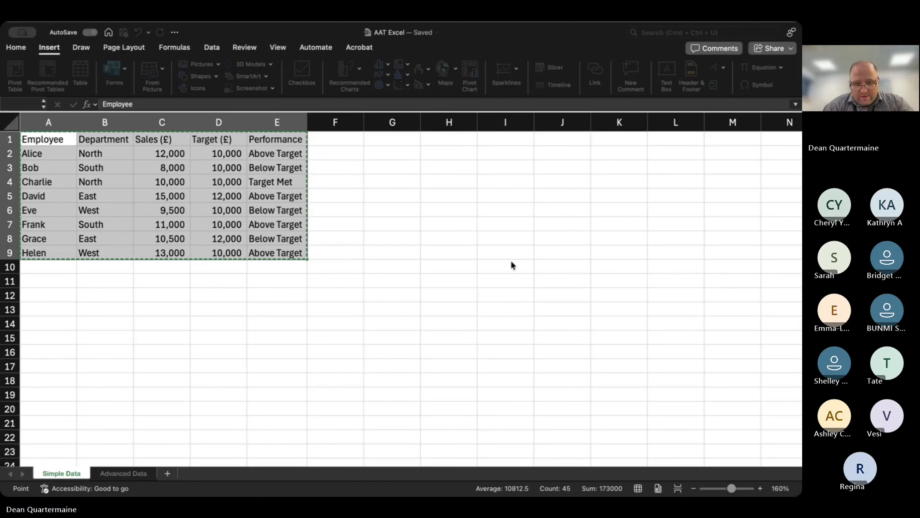
{"action": "left_click", "coordinate": [506, 275]}
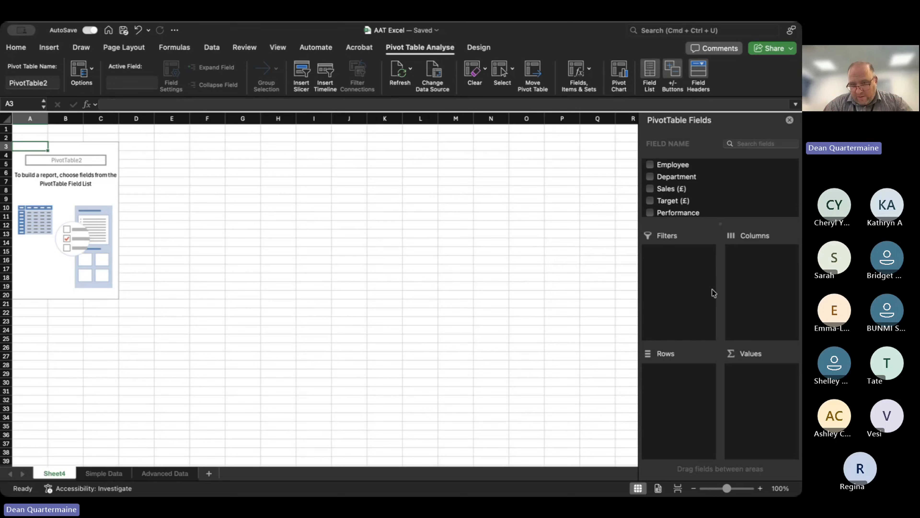
Build the PivotTable with Department as the row field and Sales (£) summed as the values.
{"action": "left_click_drag", "start_coordinate": [674, 177], "coordinate": [688, 384]}
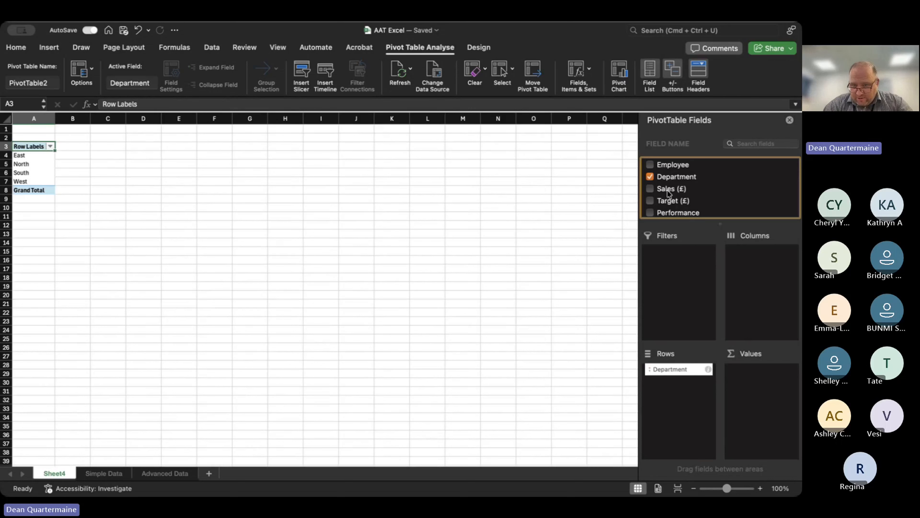
{"action": "left_click_drag", "start_coordinate": [669, 193], "coordinate": [771, 397]}
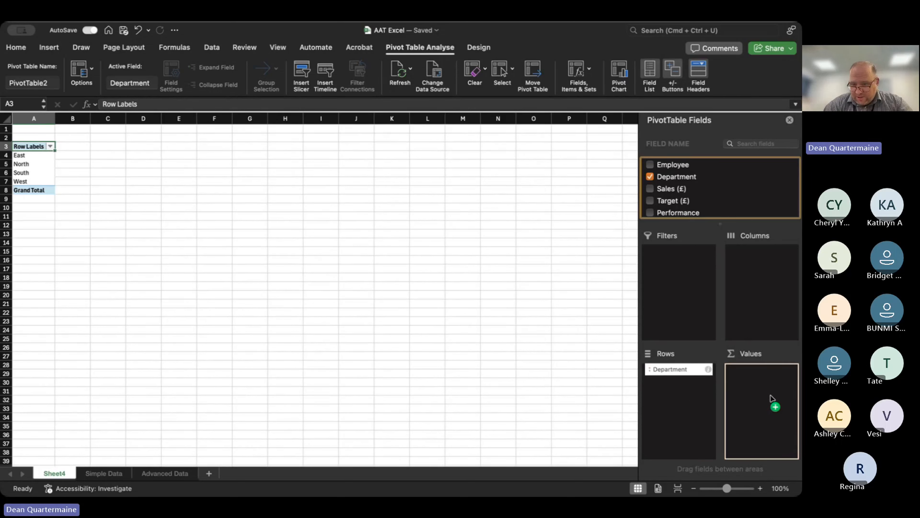
{"action": "left_click_drag", "start_coordinate": [772, 399], "coordinate": [771, 397]}
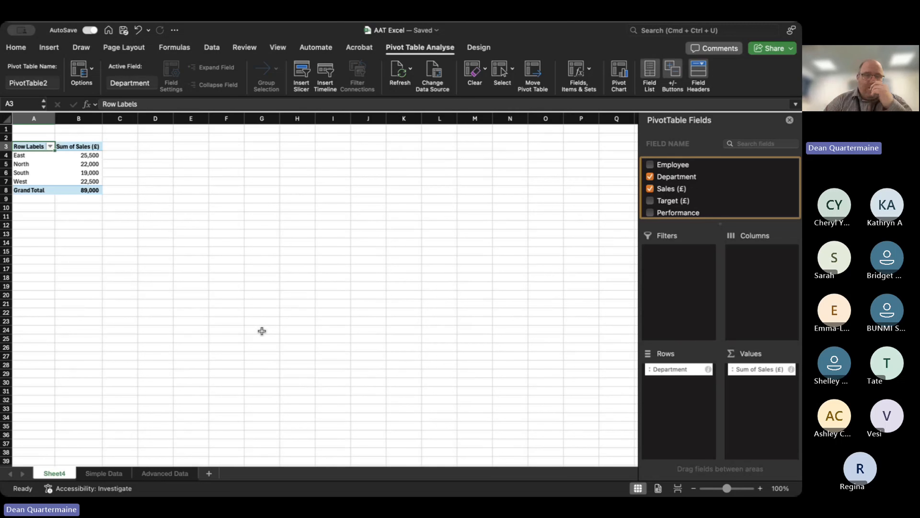
Replace Department with Employee as the PivotTable's row field, keeping the sum of Sales (£) as the values.
{"action": "left_click", "coordinate": [144, 148]}
{"action": "left_click", "coordinate": [62, 173]}
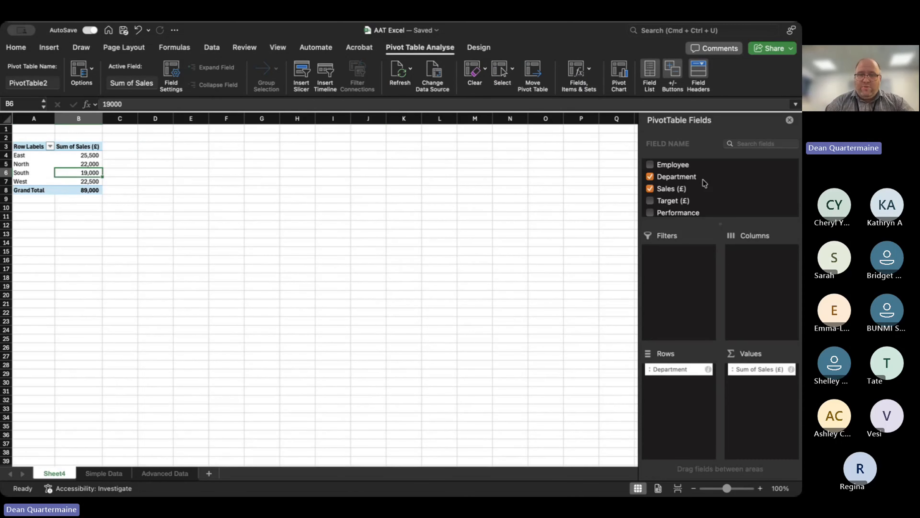
{"action": "left_click", "coordinate": [650, 177]}
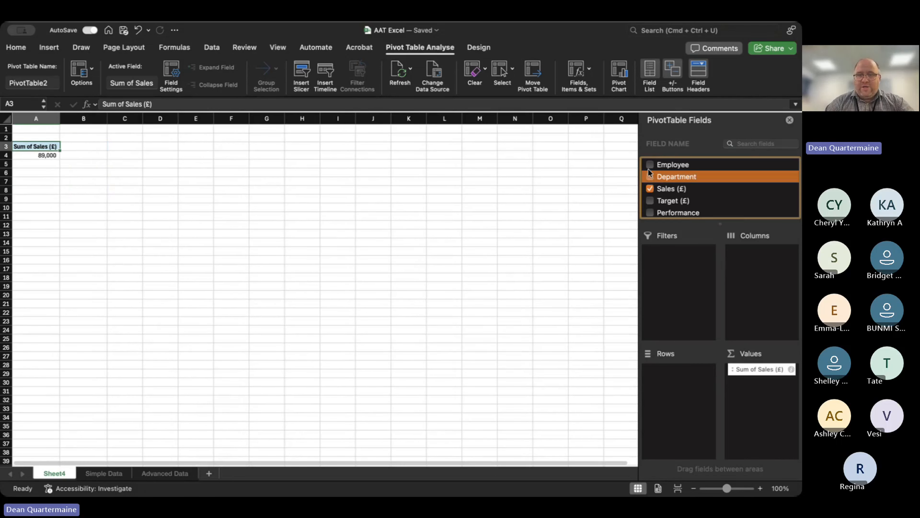
{"action": "left_click", "coordinate": [650, 165]}
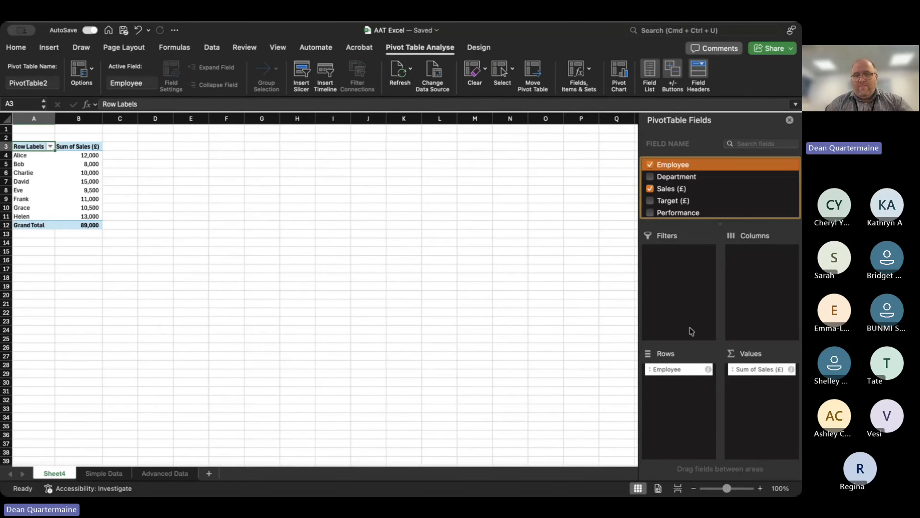
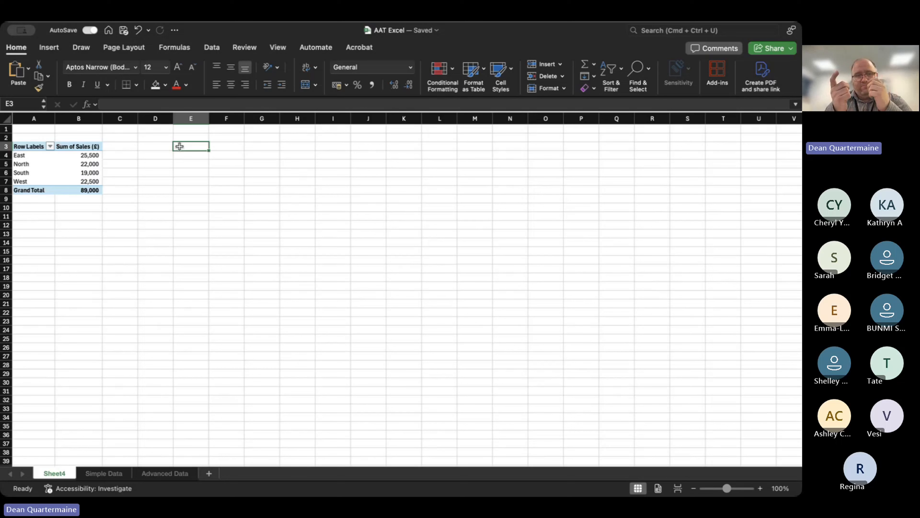
Insert a 2D clustered column chart of the department sales PivotTable and enlarge it up to row 2 beside the table.
{"action": "left_click_drag", "start_coordinate": [20, 149], "coordinate": [101, 191]}
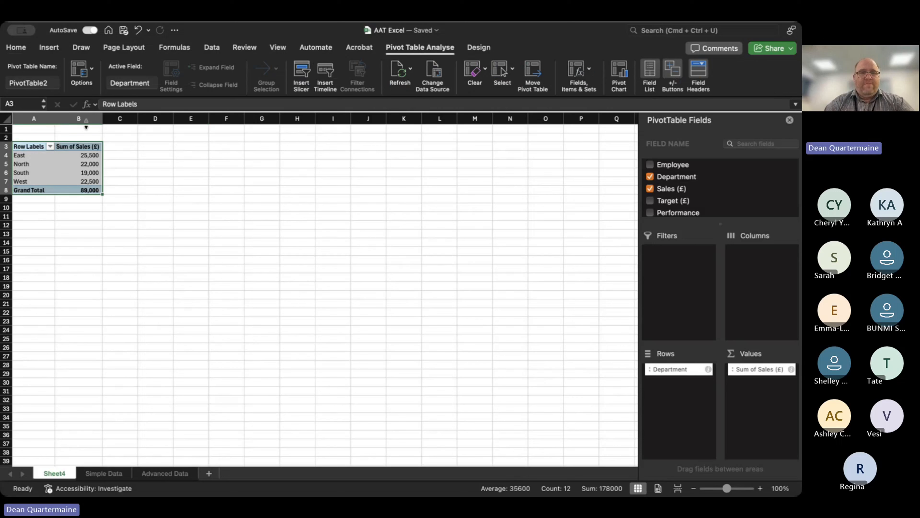
{"action": "left_click", "coordinate": [49, 49]}
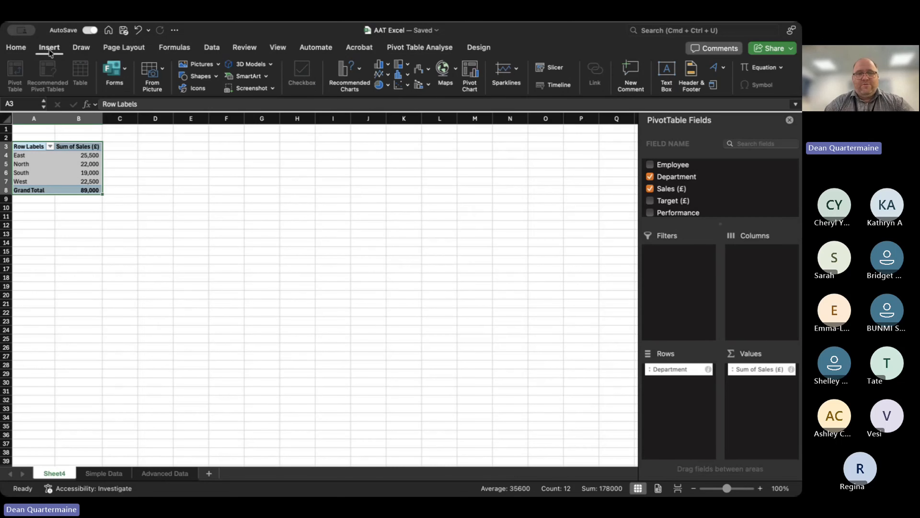
{"action": "left_click", "coordinate": [381, 66]}
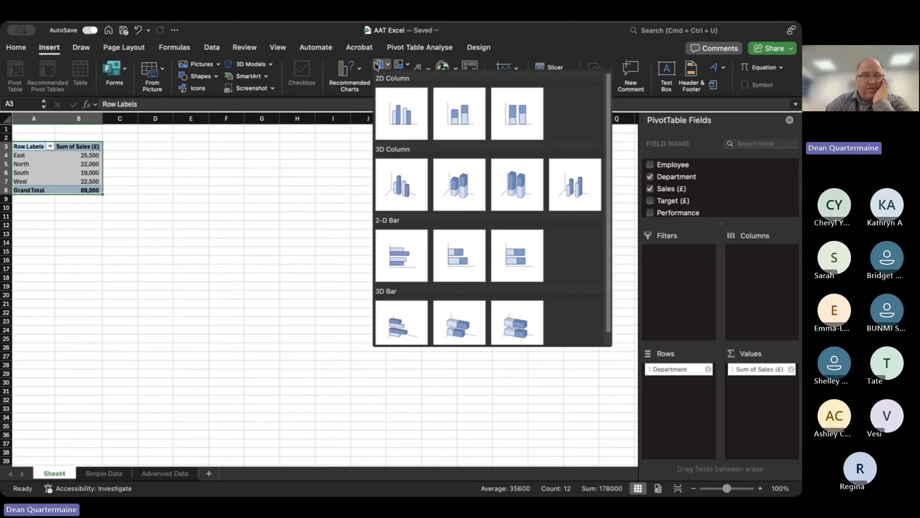
{"action": "left_click", "coordinate": [360, 155]}
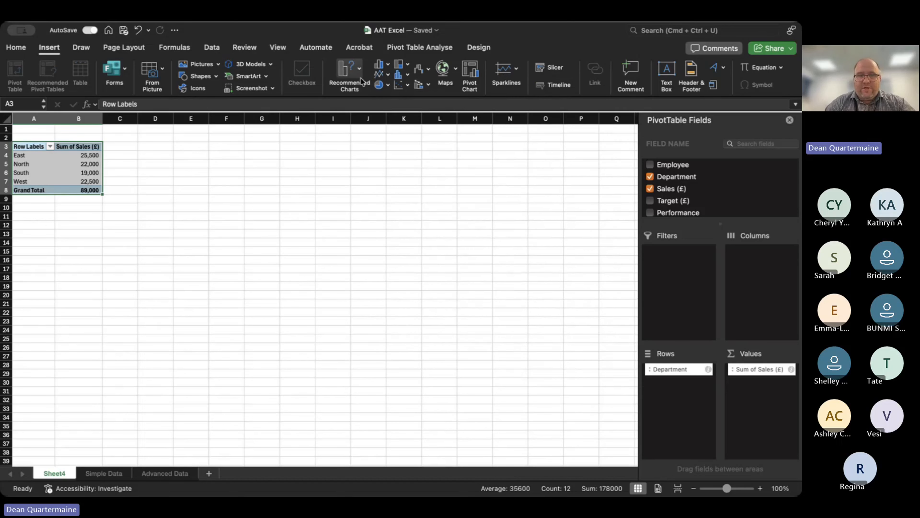
{"action": "left_click", "coordinate": [386, 69]}
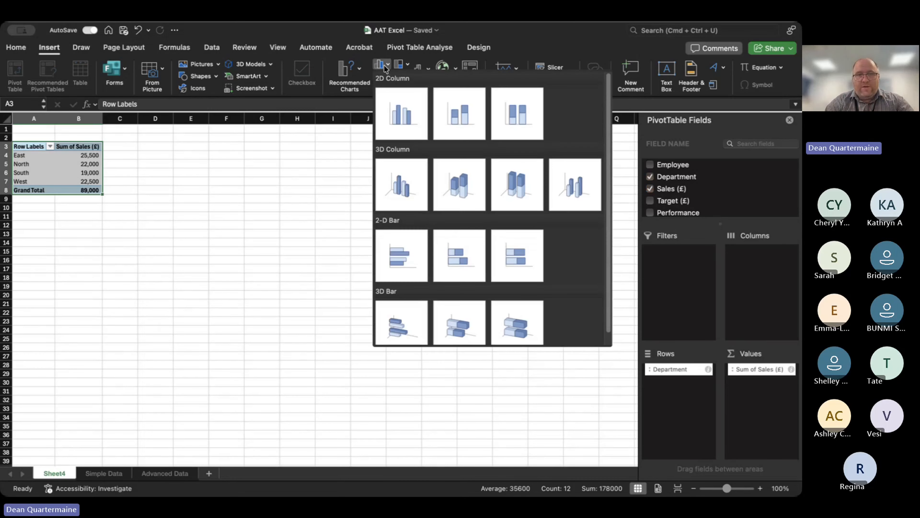
{"action": "left_click", "coordinate": [400, 121]}
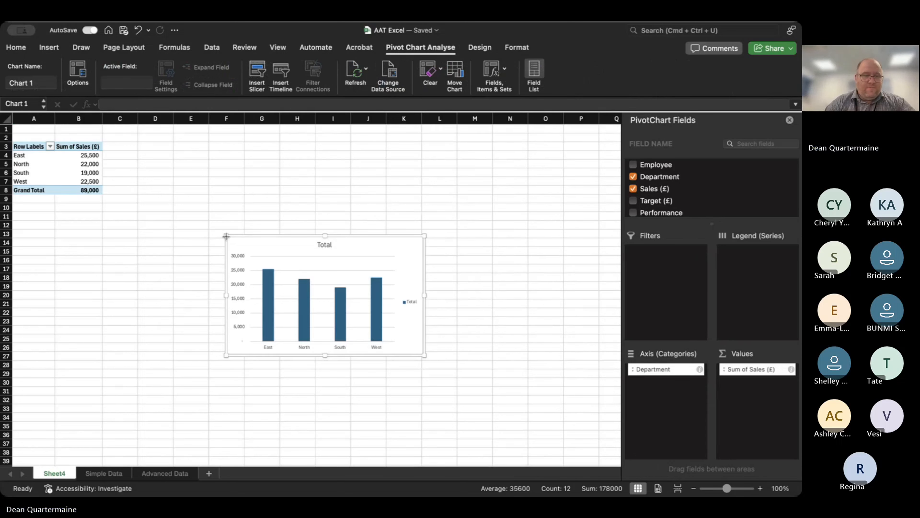
{"action": "left_click_drag", "start_coordinate": [226, 235], "coordinate": [124, 139]}
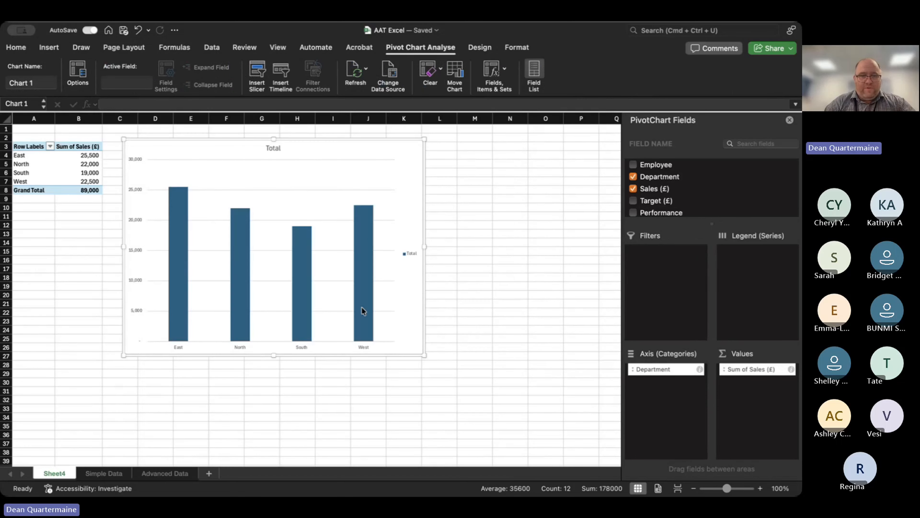
Filter the PivotTable's row labels to East and North, and add Employee as a row field above Department.
{"action": "left_click", "coordinate": [760, 489]}
{"action": "left_click", "coordinate": [761, 488]}
{"action": "left_click", "coordinate": [761, 489]}
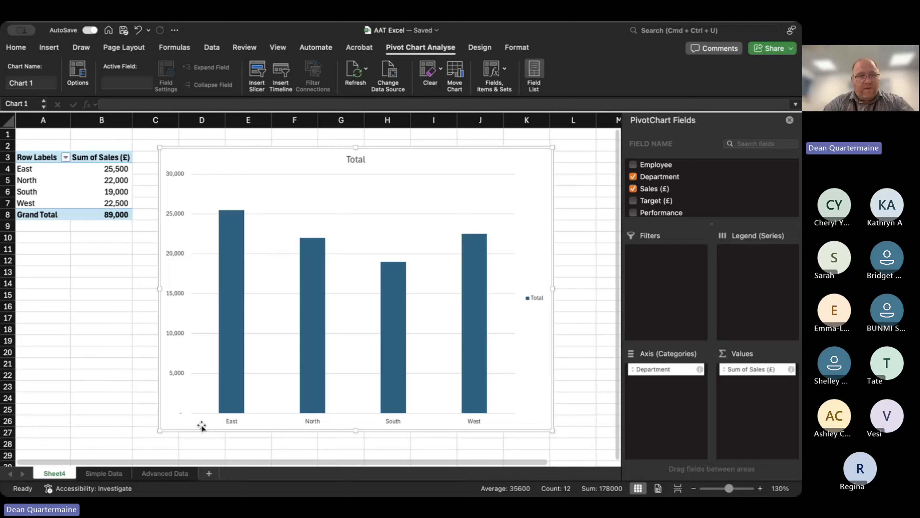
{"action": "left_click", "coordinate": [67, 156]}
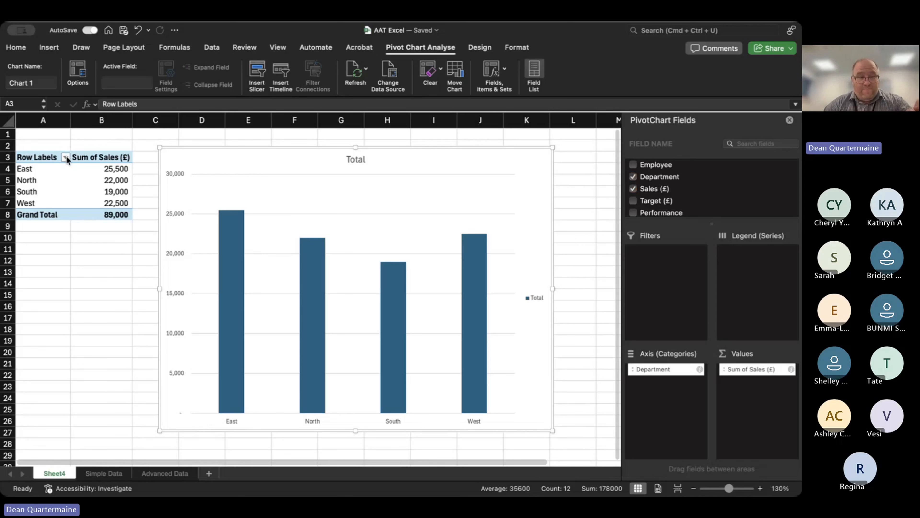
{"action": "left_click", "coordinate": [111, 290]}
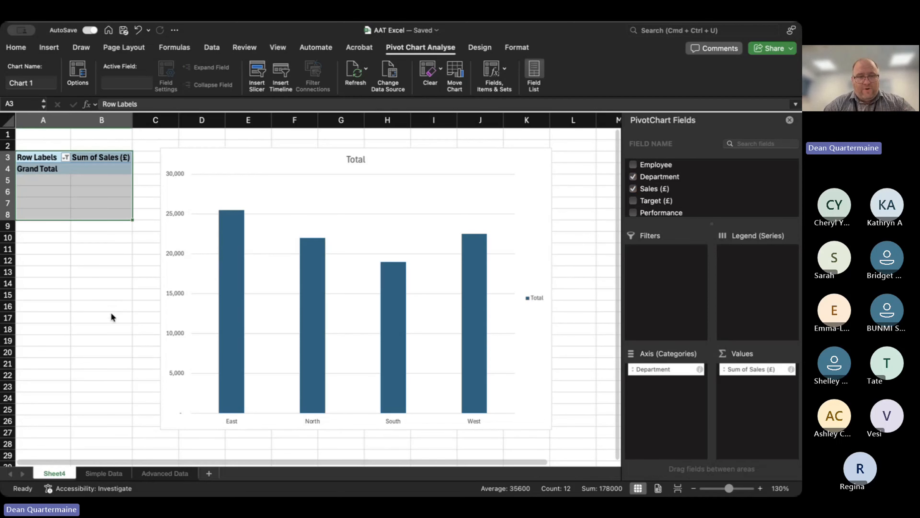
{"action": "left_click", "coordinate": [98, 306]}
{"action": "left_click", "coordinate": [98, 303]}
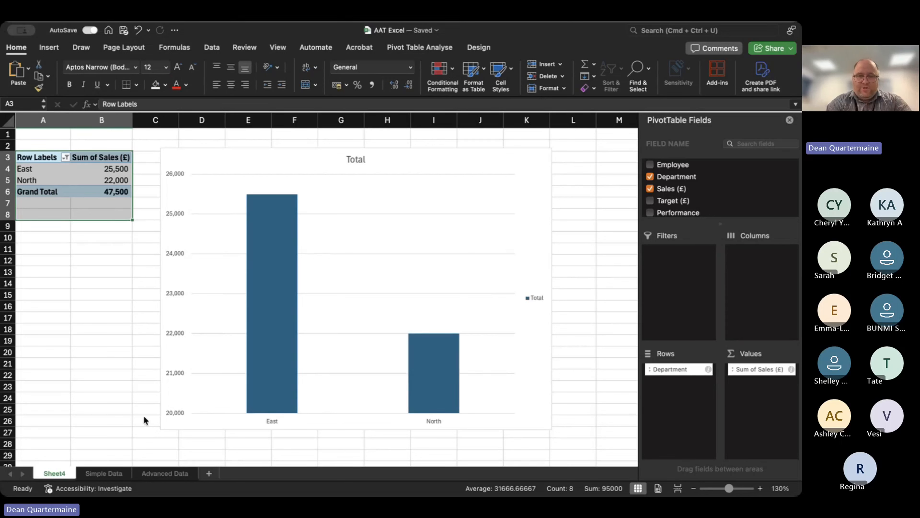
{"action": "left_click", "coordinate": [650, 165]}
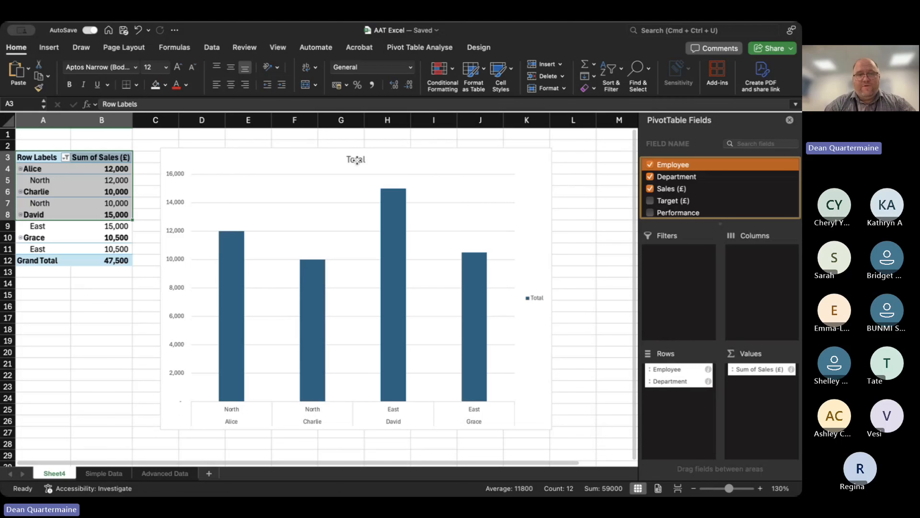
Change the chart title to "Total Sales by Department".
{"action": "left_click", "coordinate": [356, 160]}
{"action": "left_click", "coordinate": [364, 160]}
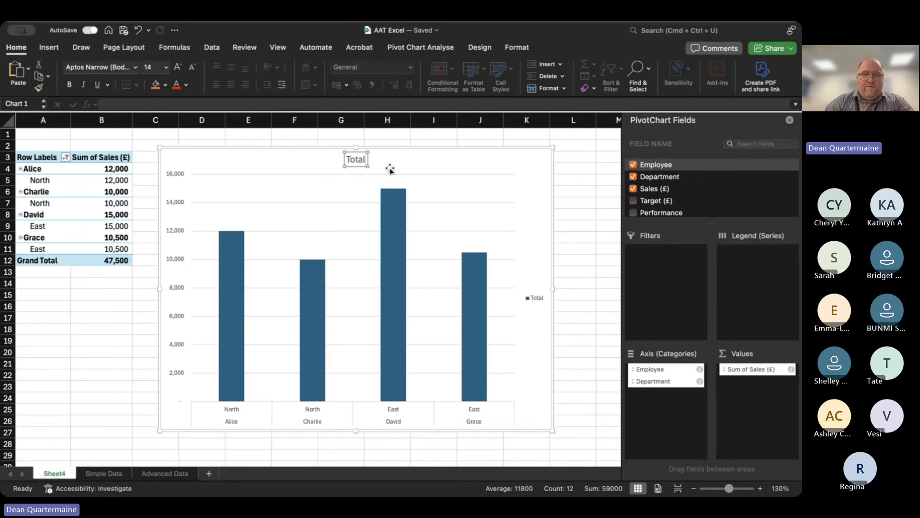
{"action": "type", "text": "Sales fro"}
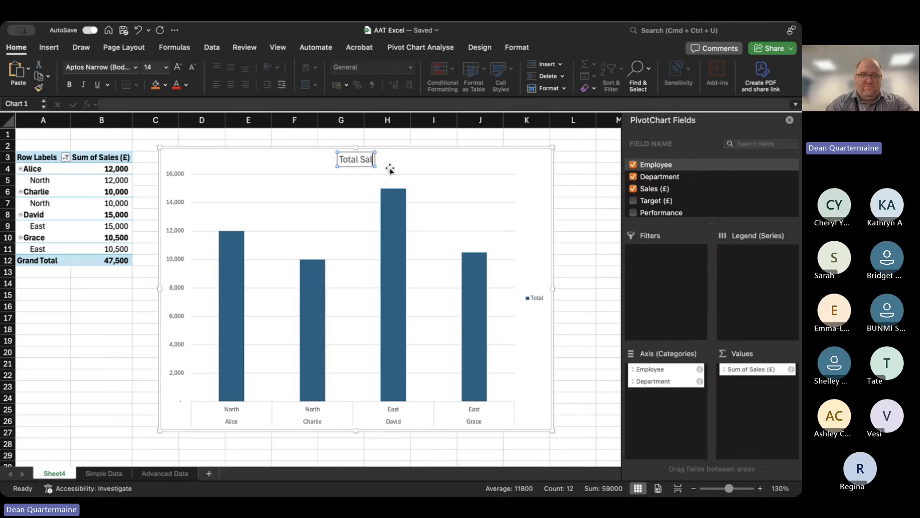
{"action": "key", "text": "BackSpace"}
{"action": "key", "text": "BackSpace"}
{"action": "key", "text": "BackSpace"}
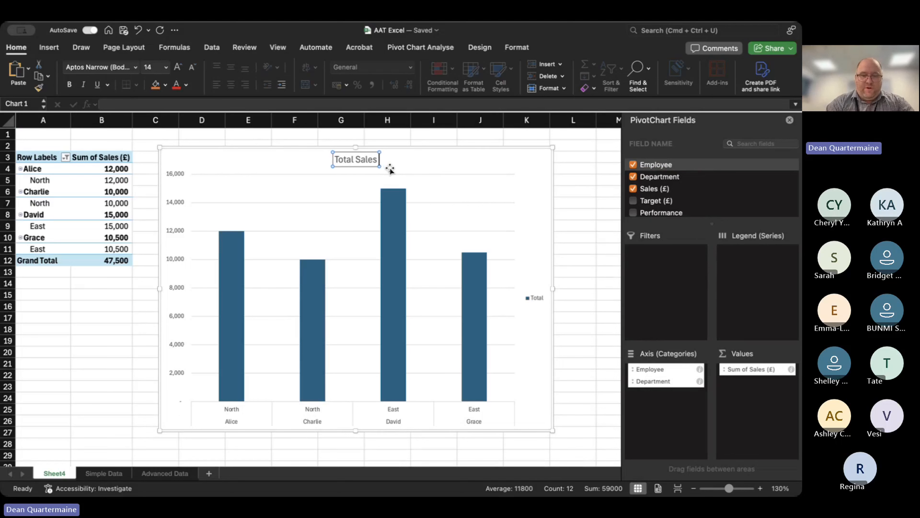
{"action": "type", "text": "y Dep"}
{"action": "key", "text": "BackSpace"}
{"action": "key", "text": "BackSpace"}
{"action": "key", "text": "BackSpace"}
{"action": "key", "text": "BackSpace"}
{"action": "key", "text": "BackSpace"}
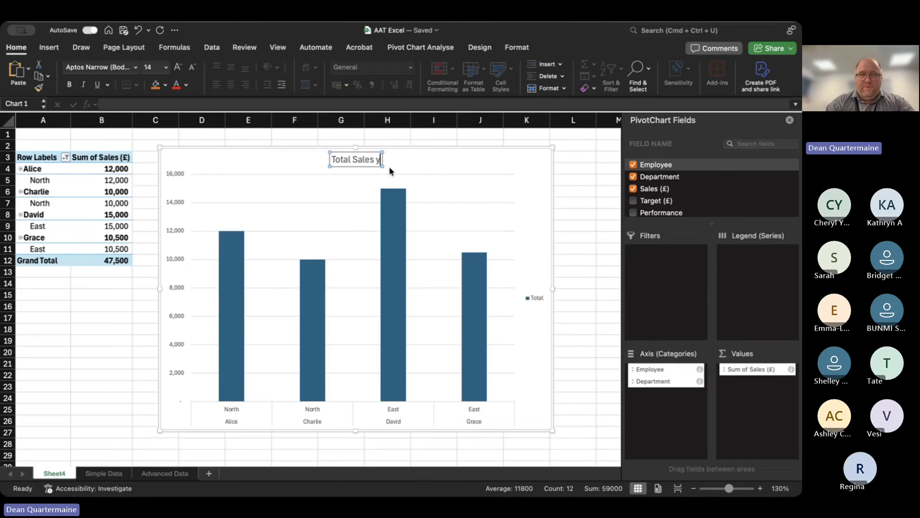
{"action": "type", "text": "by Dep"}
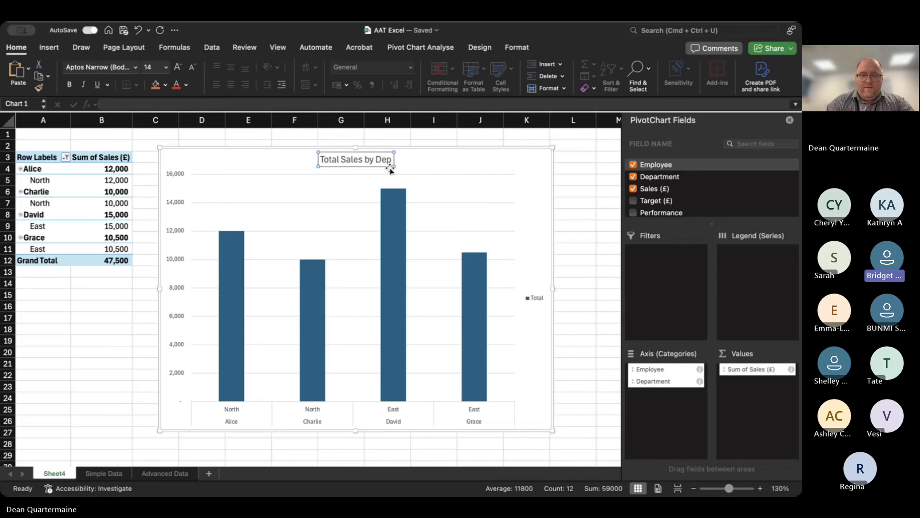
{"action": "type", "text": "artment"}
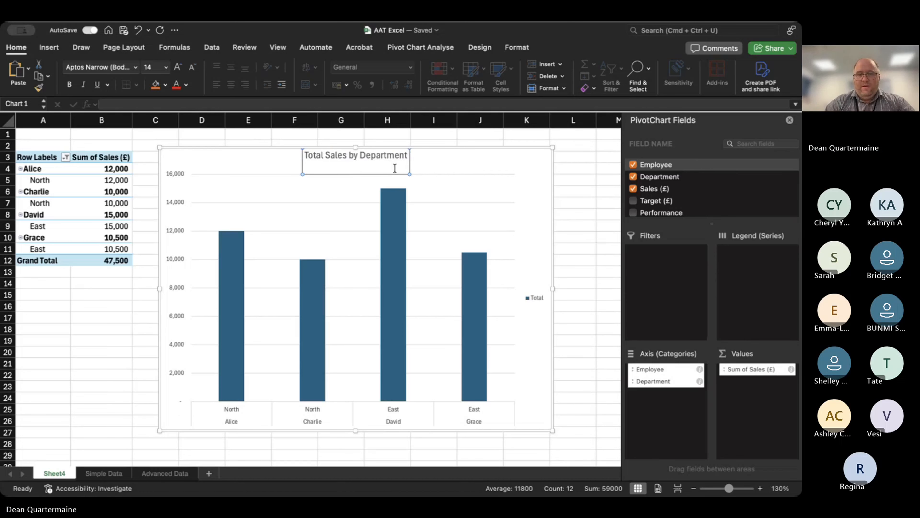
{"action": "left_click", "coordinate": [122, 348]}
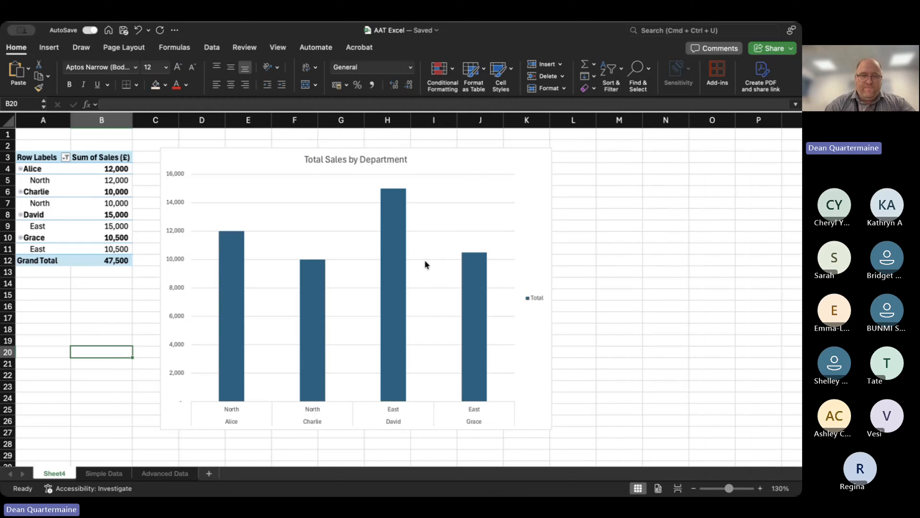
Move Employee from the chart's axis categories to the report filter, and clear the filter on the department row labels.
{"action": "left_click", "coordinate": [424, 259]}
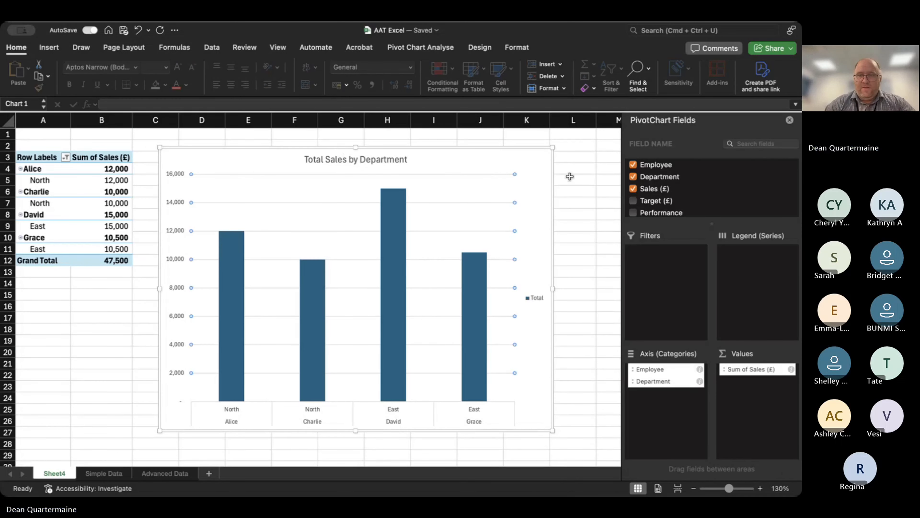
{"action": "left_click_drag", "start_coordinate": [658, 167], "coordinate": [674, 273]}
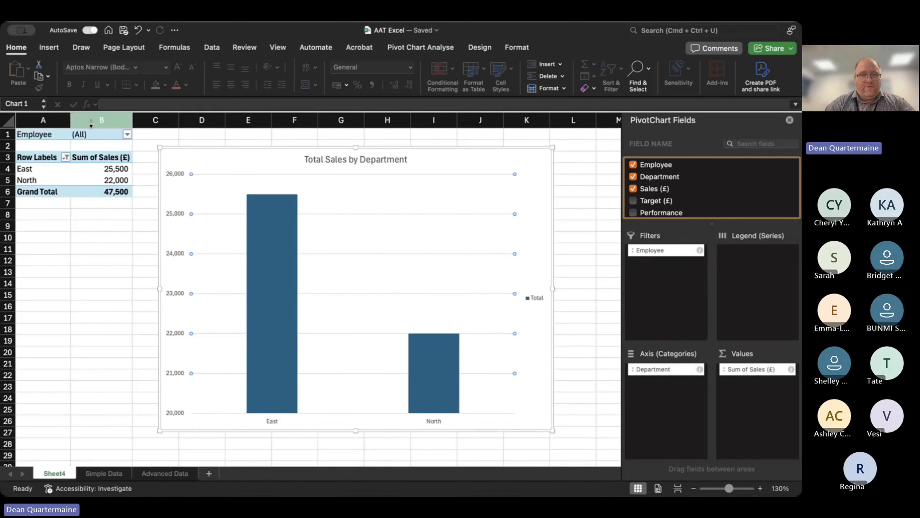
{"action": "left_click", "coordinate": [63, 159]}
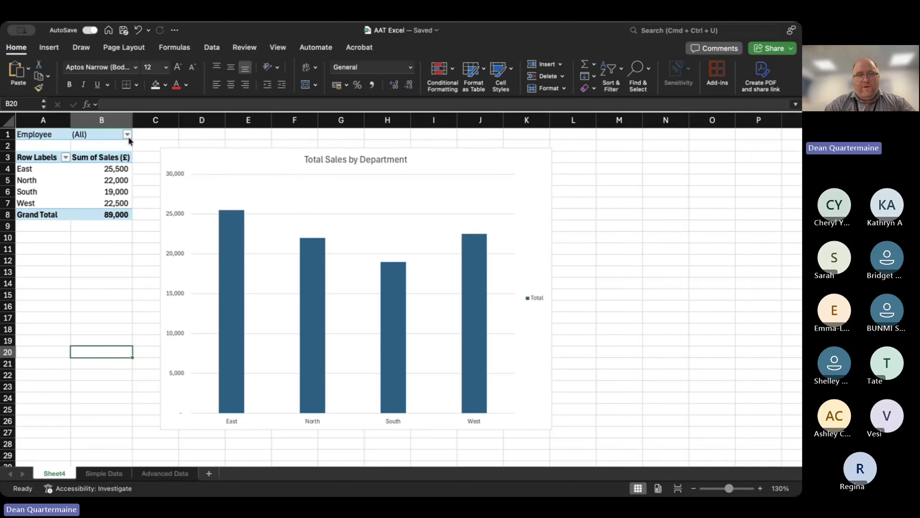
Try several Employee filter selections on the PivotTable, finishing with the two employees listed in rows 5 and 6 of Simple Data.
{"action": "left_click", "coordinate": [128, 137]}
{"action": "left_click", "coordinate": [180, 184]}
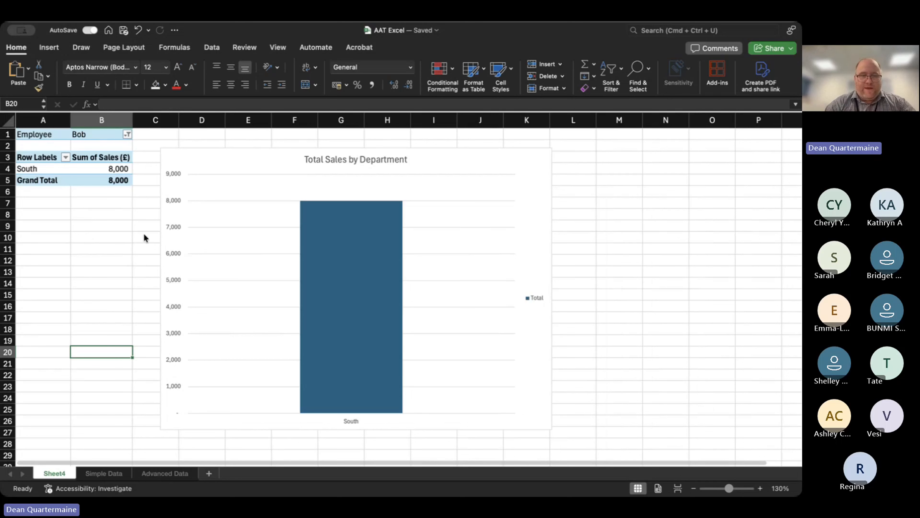
{"action": "left_click", "coordinate": [170, 208]}
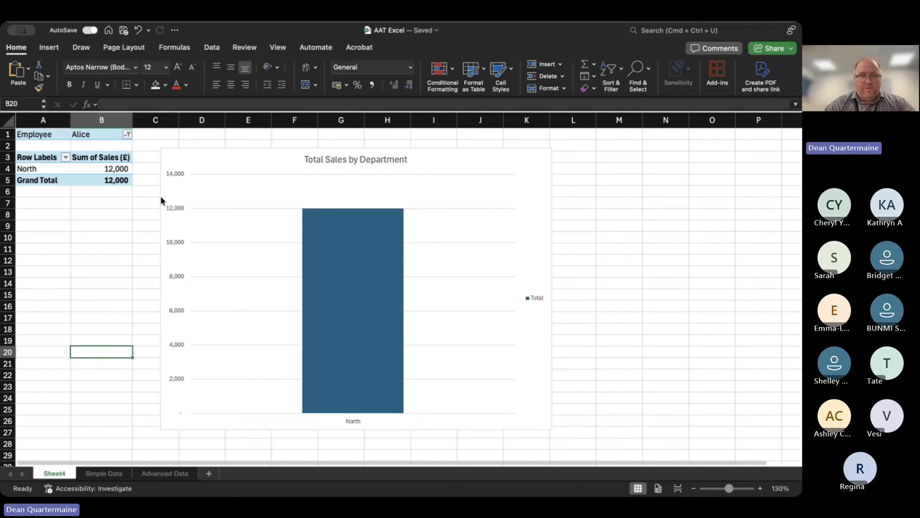
{"action": "left_click", "coordinate": [161, 197]}
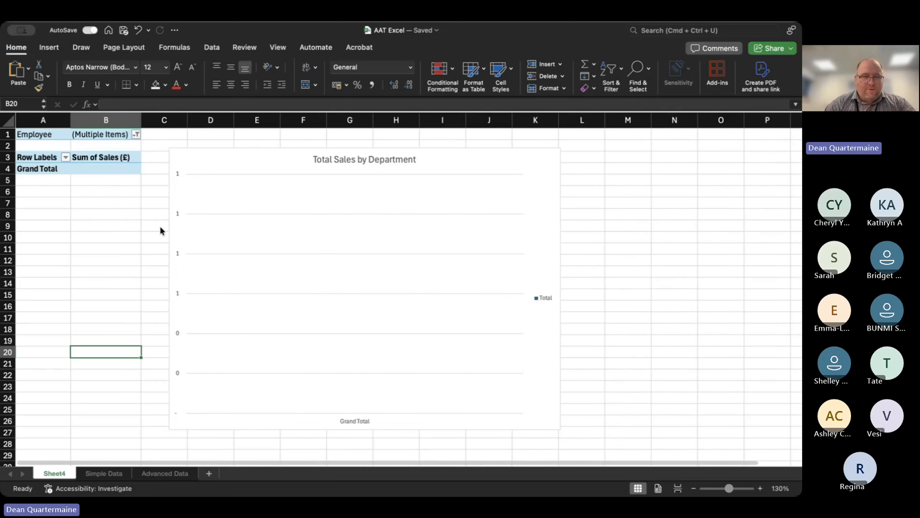
{"action": "left_click", "coordinate": [160, 228]}
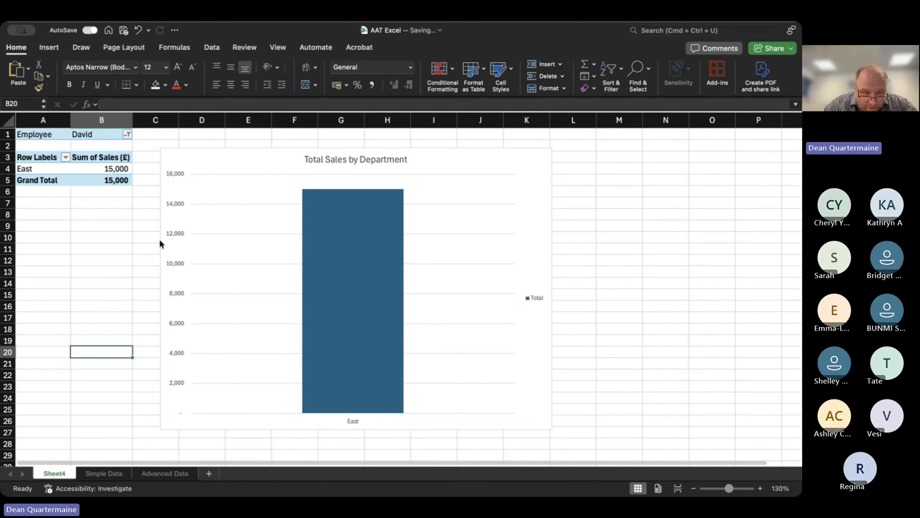
{"action": "left_click", "coordinate": [160, 240]}
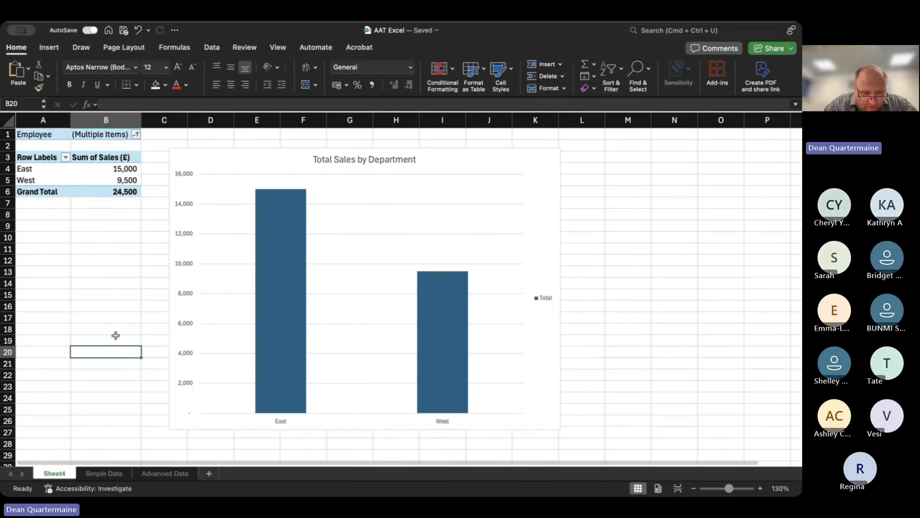
On the Simple Data sheet, replace the employee name in A4 with the name from A3, keeping North as the department in B4.
{"action": "left_click", "coordinate": [115, 473]}
{"action": "left_click", "coordinate": [115, 154]}
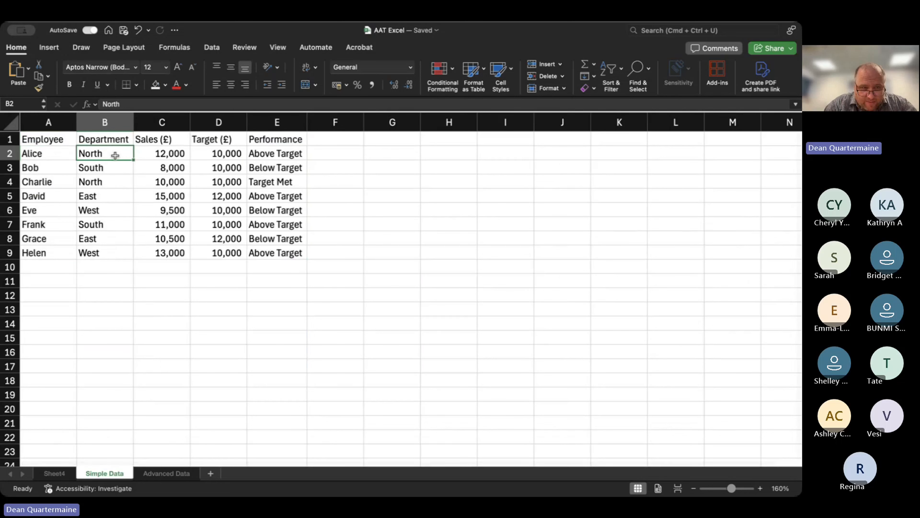
{"action": "key", "text": "Left"}
{"action": "key", "text": "Down"}
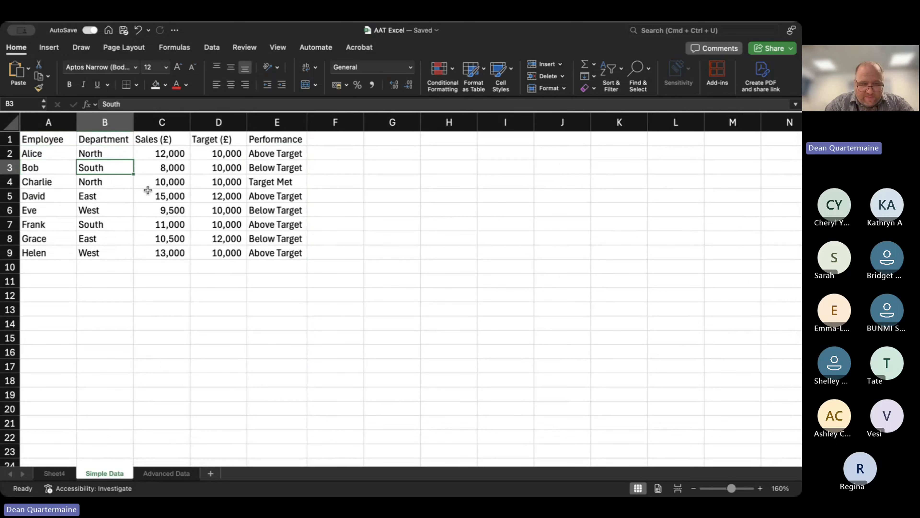
{"action": "key", "text": "Down"}
{"action": "key", "text": "Left"}
{"action": "type", "text": "Bob"}
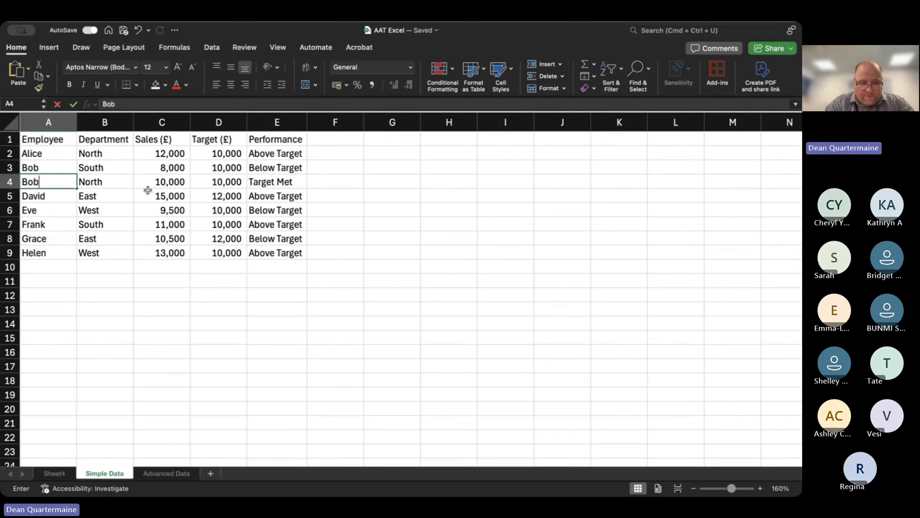
{"action": "key", "text": "Tab"}
{"action": "type", "text": "Sout"}
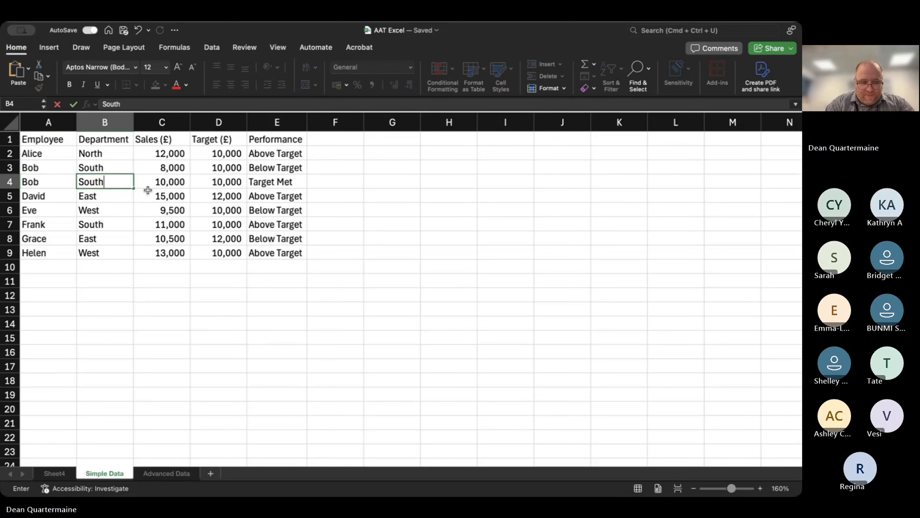
{"action": "key", "text": "BackSpace"}
{"action": "key", "text": "BackSpace"}
{"action": "key", "text": "BackSpace"}
{"action": "key", "text": "BackSpace"}
{"action": "key", "text": "BackSpace"}
{"action": "type", "text": "North"}
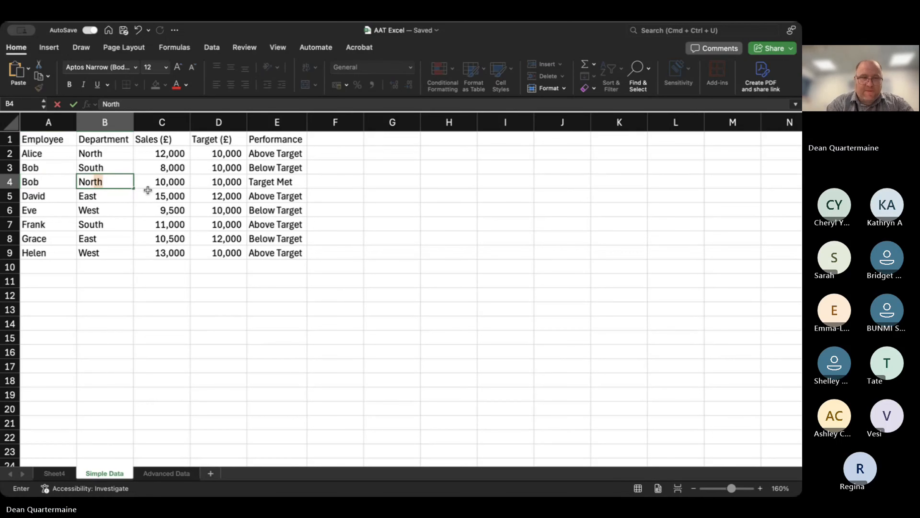
{"action": "key", "text": "Return"}
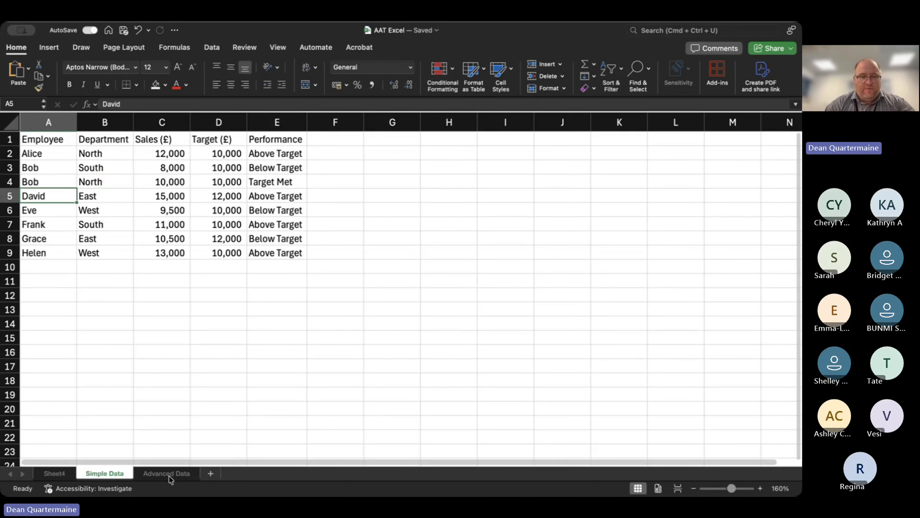
Refresh the PivotTable on Sheet4 and filter Employee to only the person named in A3 and A4 of Simple Data.
{"action": "left_click", "coordinate": [58, 474]}
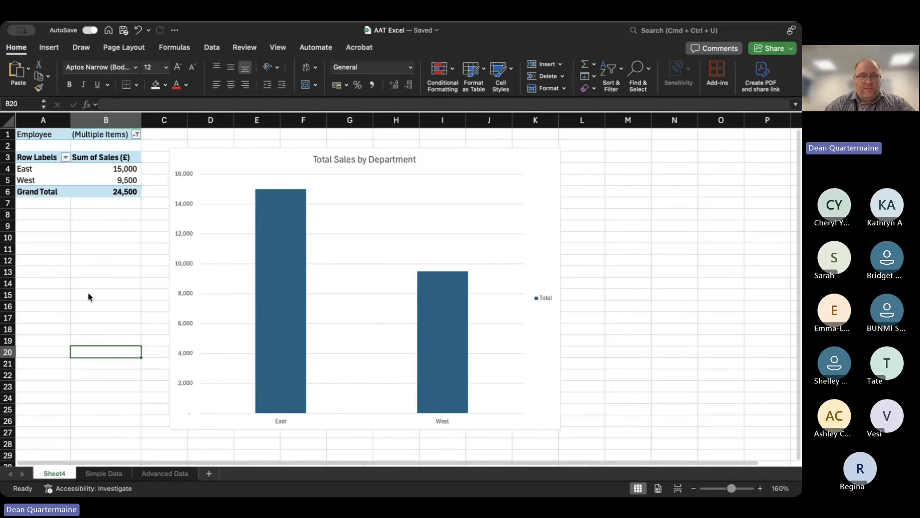
{"action": "right_click", "coordinate": [89, 172]}
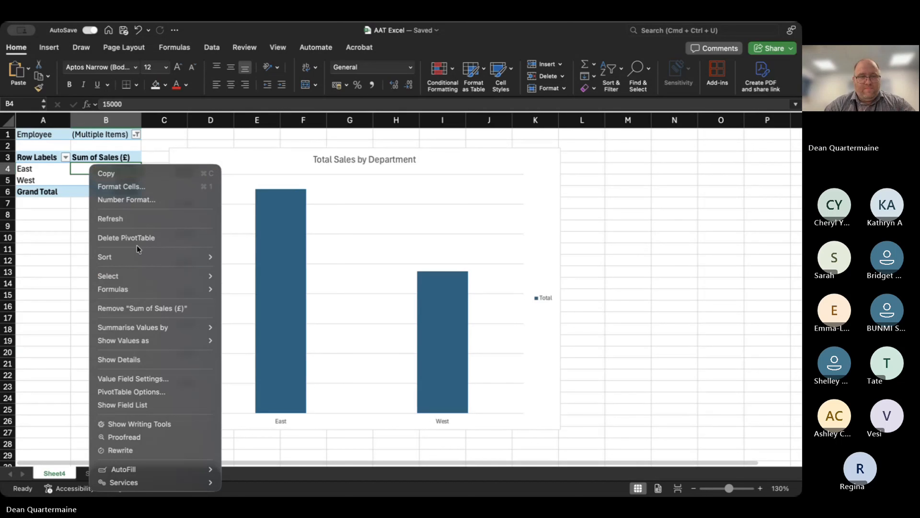
{"action": "left_click", "coordinate": [135, 219]}
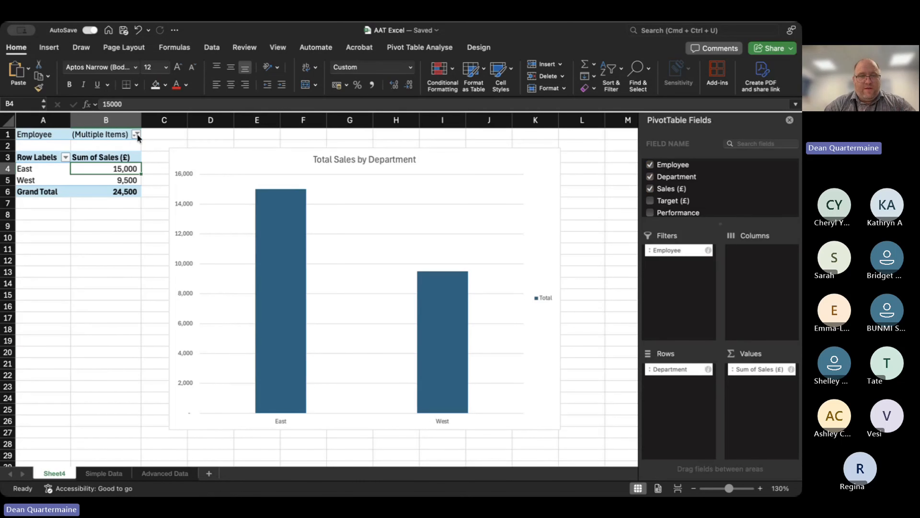
{"action": "left_click", "coordinate": [182, 186]}
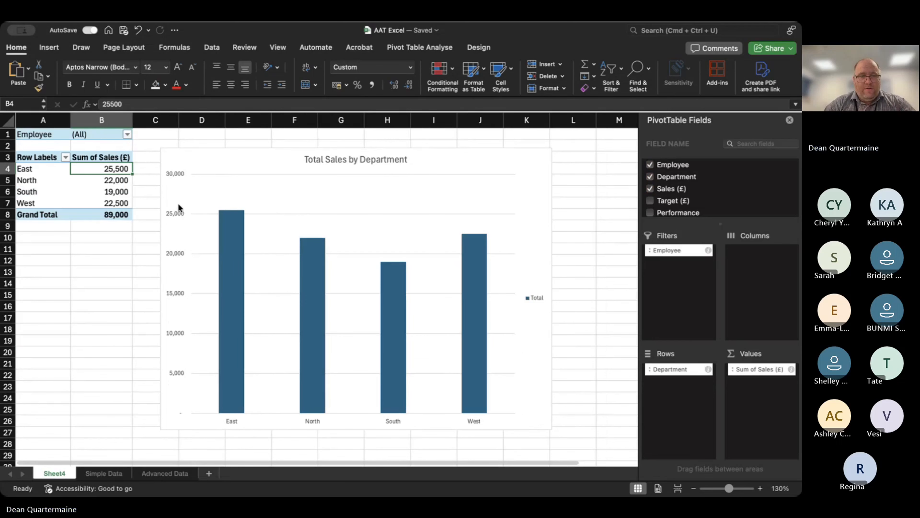
{"action": "left_click", "coordinate": [180, 188]}
{"action": "left_click", "coordinate": [178, 209]}
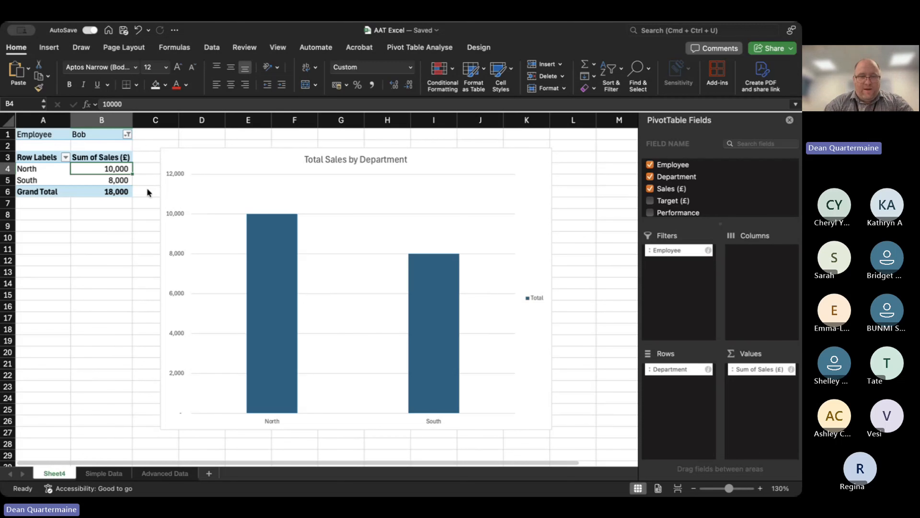
On the Advanced Data sheet, increase the height of row 1 until the full task text in H1 is readable.
{"action": "right_click", "coordinate": [166, 473]}
{"action": "left_click", "coordinate": [384, 349]}
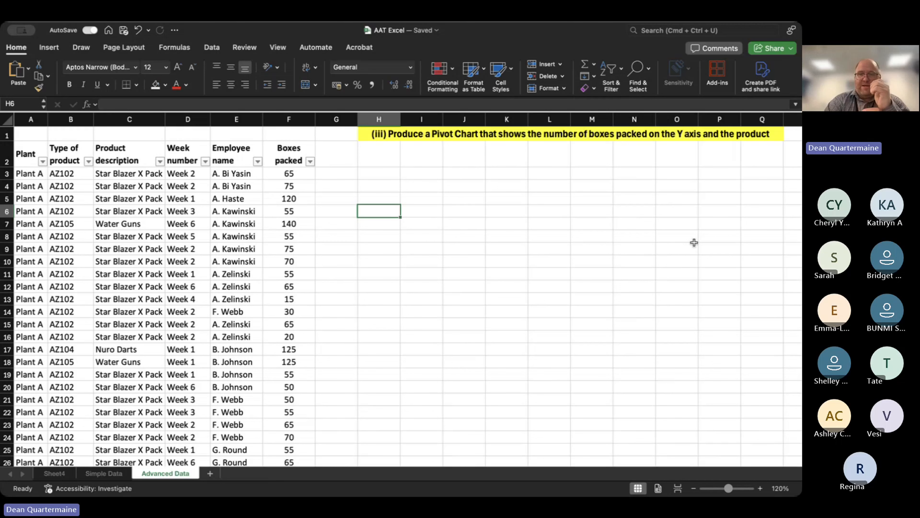
{"action": "left_click", "coordinate": [554, 136]}
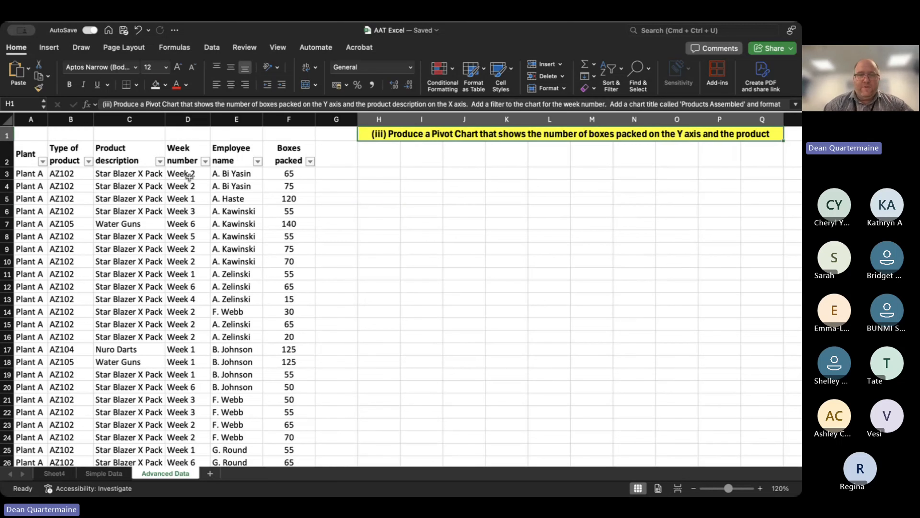
{"action": "left_click_drag", "start_coordinate": [8, 139], "coordinate": [515, 177]}
{"action": "left_click_drag", "start_coordinate": [421, 181], "coordinate": [420, 181]}
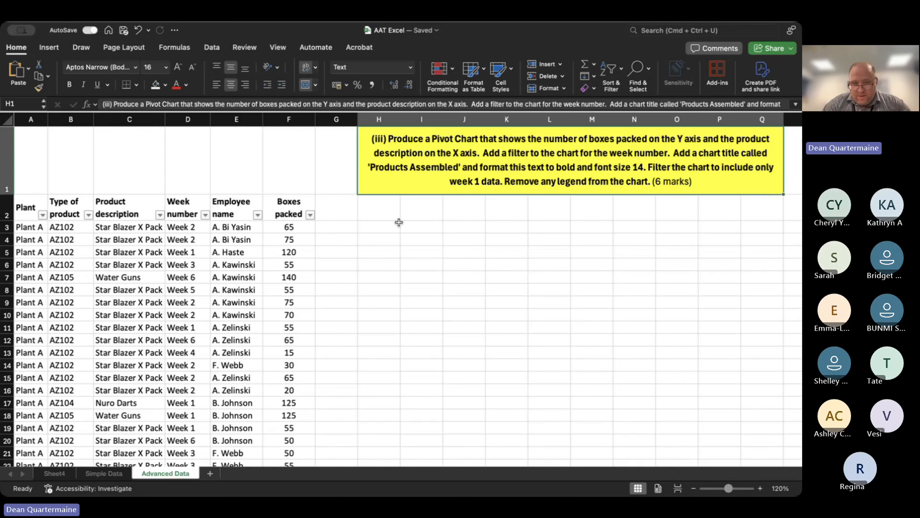
Insert a PivotChart at H3 of the Advanced Data sheet, using A2:F202 as its source data.
{"action": "left_click", "coordinate": [388, 226]}
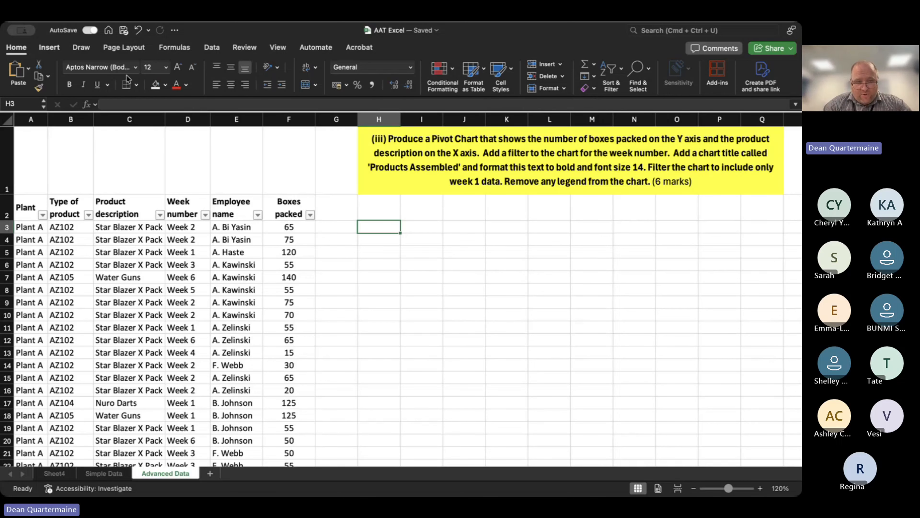
{"action": "left_click", "coordinate": [49, 47]}
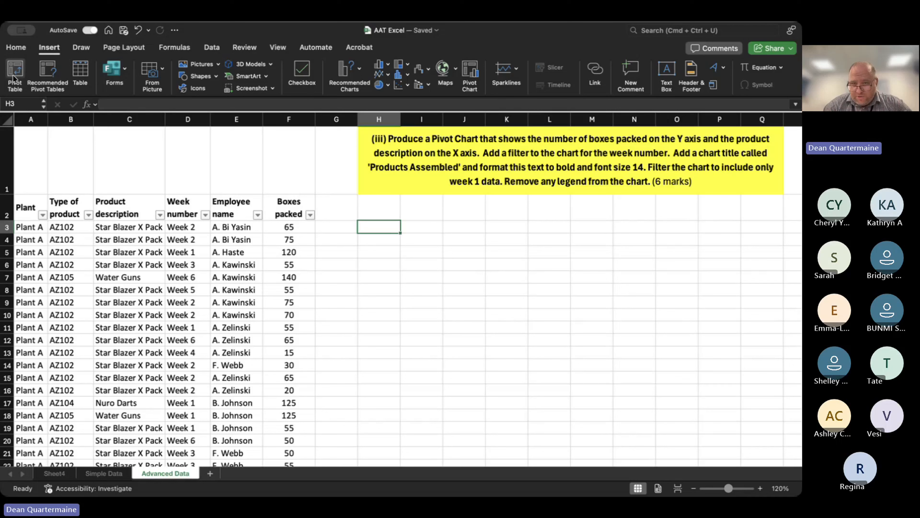
{"action": "left_click", "coordinate": [471, 77]}
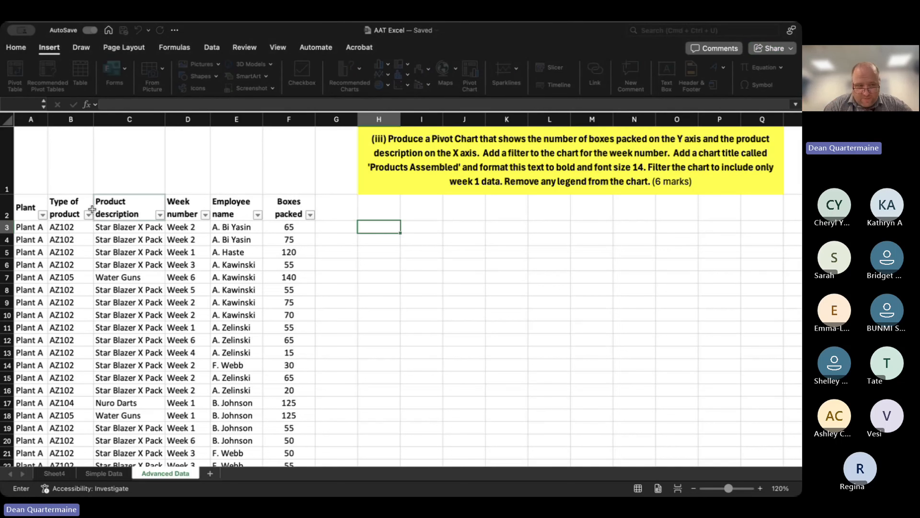
{"action": "left_click_drag", "start_coordinate": [27, 209], "coordinate": [287, 399]}
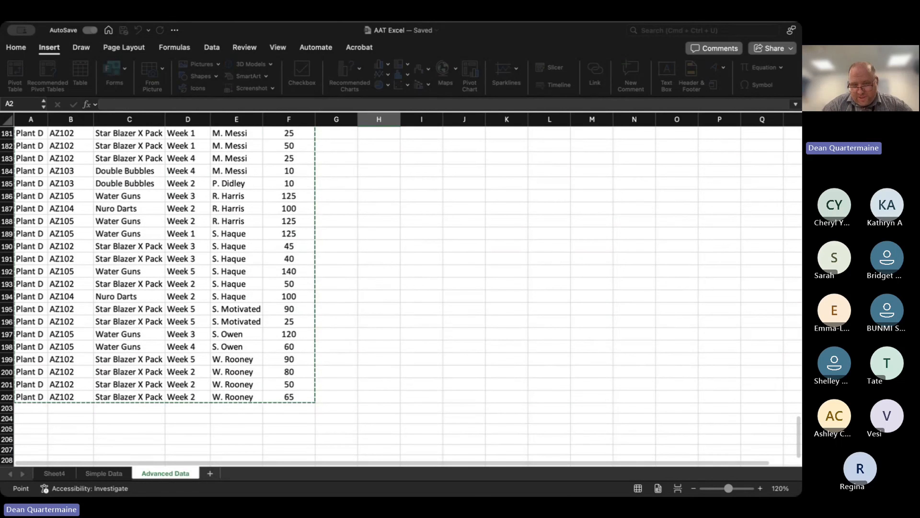
{"action": "key", "text": "Return"}
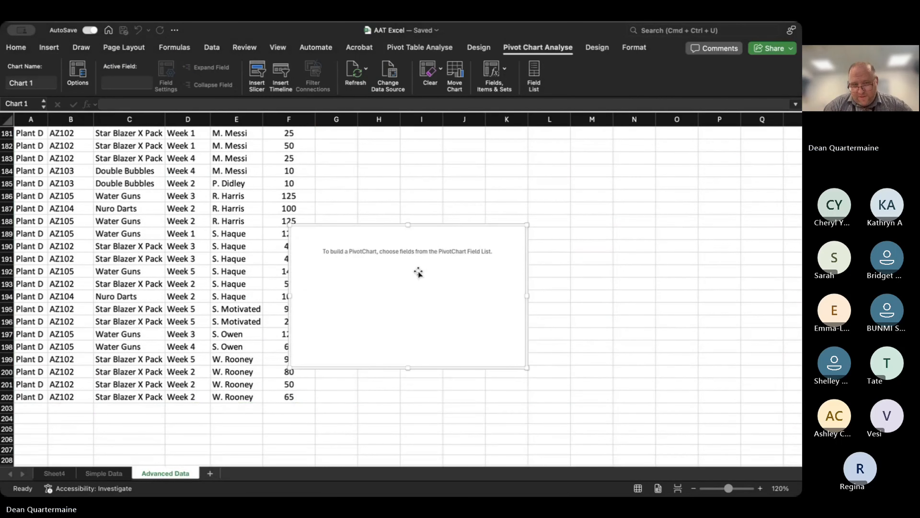
Move the empty PivotChart up the sheet to about row 22, just below the empty PivotTable.
{"action": "scroll", "coordinate": [466, 181], "scroll_direction": "up", "scroll_amount": 3}
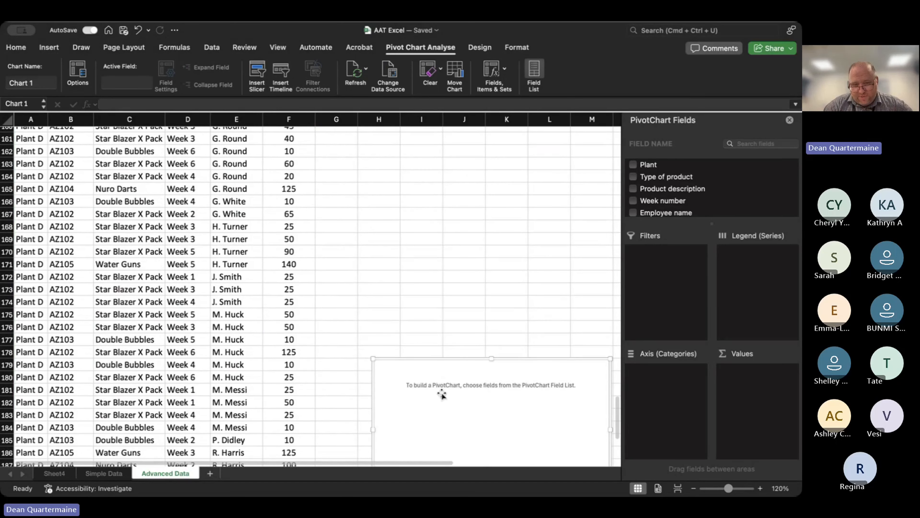
{"action": "left_click_drag", "start_coordinate": [442, 396], "coordinate": [417, 182]}
{"action": "scroll", "coordinate": [417, 182], "scroll_direction": "up", "scroll_amount": 7}
{"action": "scroll", "coordinate": [423, 351], "scroll_direction": "up", "scroll_amount": 7}
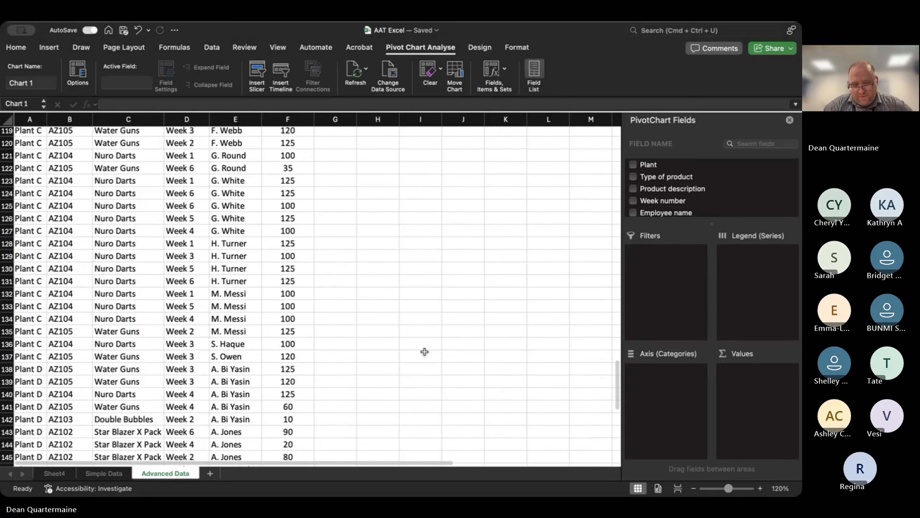
{"action": "scroll", "coordinate": [423, 352], "scroll_direction": "down", "scroll_amount": 5}
{"action": "scroll", "coordinate": [435, 331], "scroll_direction": "down", "scroll_amount": 3}
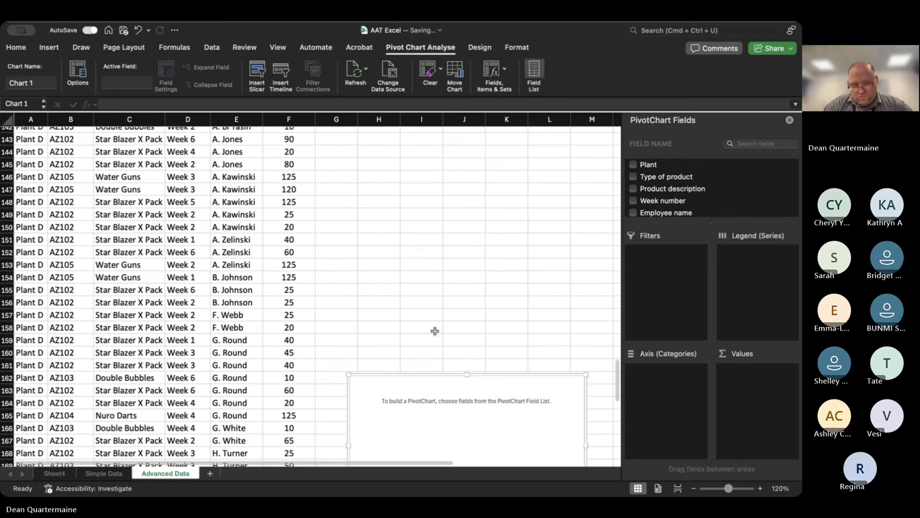
{"action": "left_click_drag", "start_coordinate": [424, 427], "coordinate": [405, 173]}
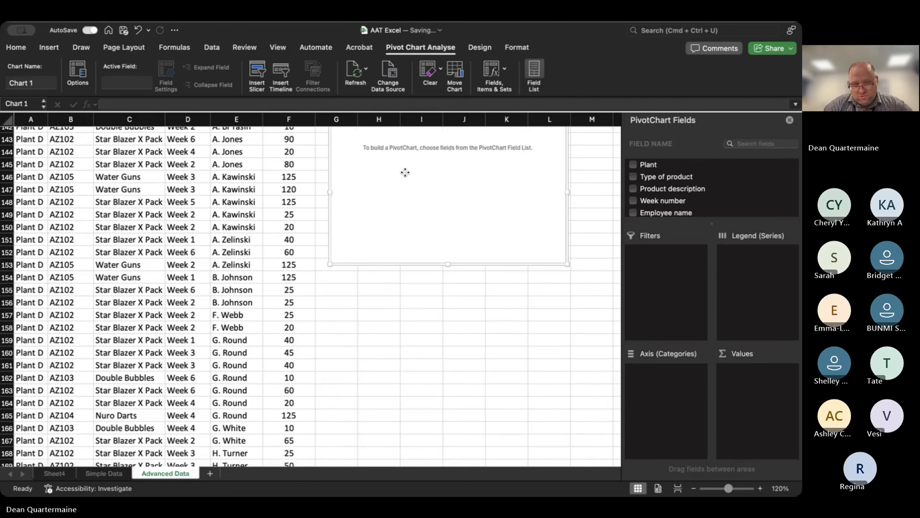
{"action": "scroll", "coordinate": [405, 173], "scroll_direction": "up", "scroll_amount": 4}
{"action": "left_click_drag", "start_coordinate": [405, 319], "coordinate": [403, 187]}
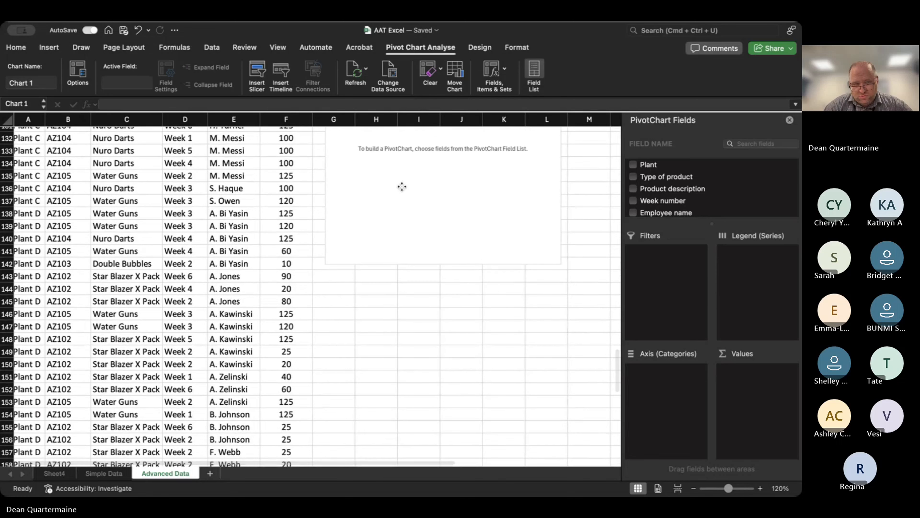
{"action": "scroll", "coordinate": [403, 186], "scroll_direction": "up", "scroll_amount": 4}
{"action": "left_click_drag", "start_coordinate": [400, 319], "coordinate": [398, 118]}
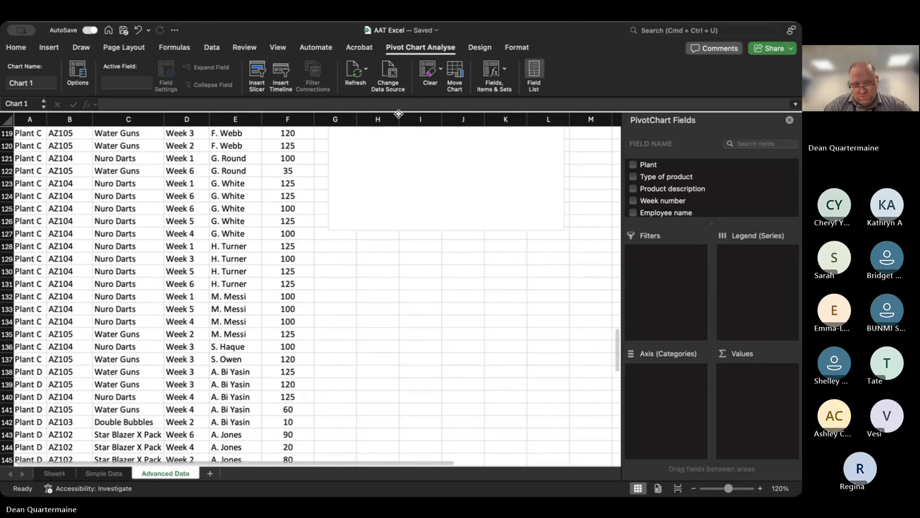
{"action": "left_click_drag", "start_coordinate": [392, 178], "coordinate": [400, 165]}
{"action": "scroll", "coordinate": [400, 165], "scroll_direction": "up", "scroll_amount": 5}
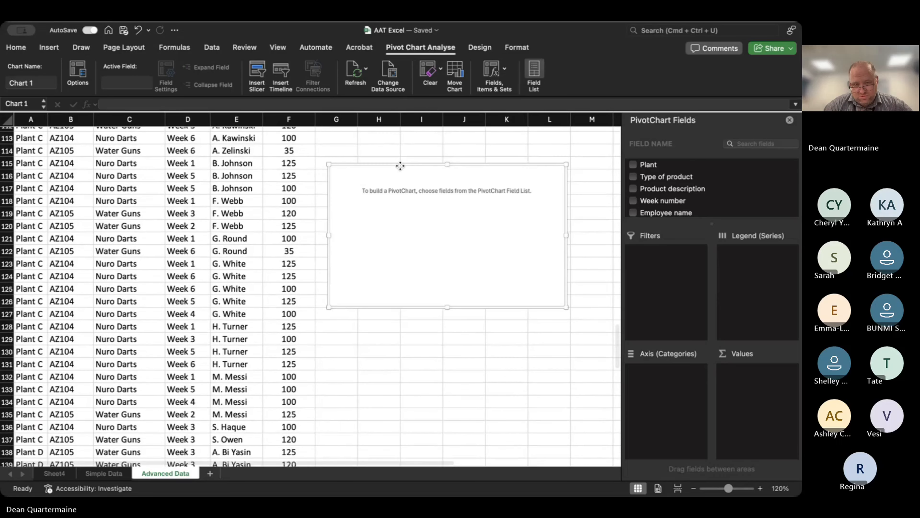
{"action": "left_click_drag", "start_coordinate": [405, 300], "coordinate": [408, 168]}
{"action": "scroll", "coordinate": [407, 169], "scroll_direction": "up", "scroll_amount": 4}
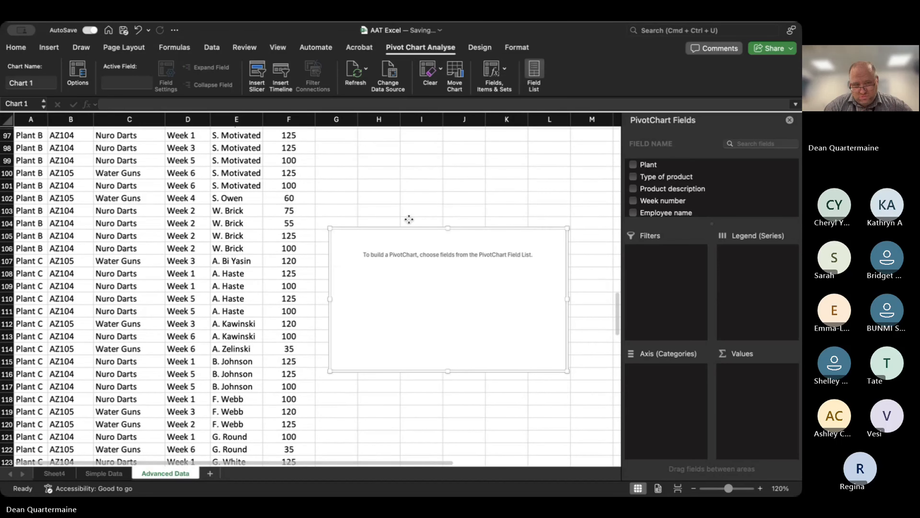
{"action": "left_click_drag", "start_coordinate": [409, 219], "coordinate": [409, 167]}
{"action": "scroll", "coordinate": [409, 167], "scroll_direction": "up", "scroll_amount": 8}
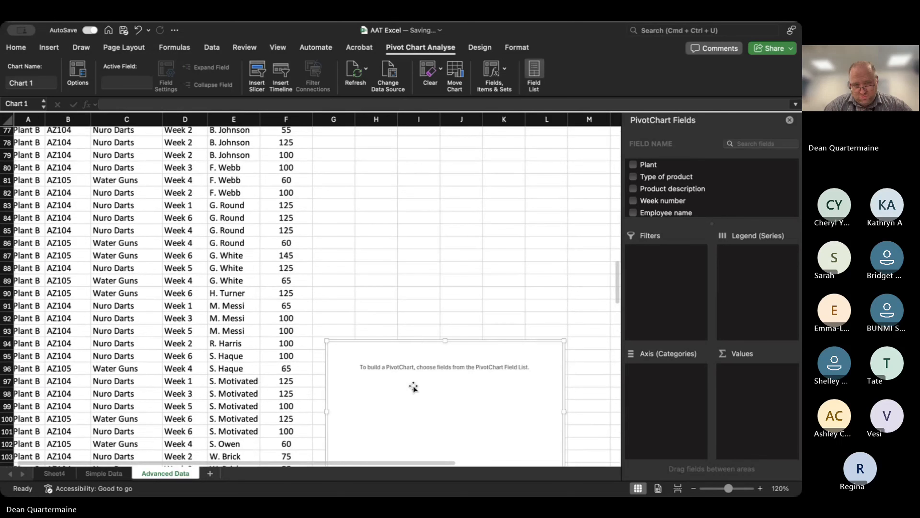
{"action": "left_click_drag", "start_coordinate": [413, 388], "coordinate": [405, 139]}
{"action": "scroll", "coordinate": [417, 218], "scroll_direction": "up", "scroll_amount": 12}
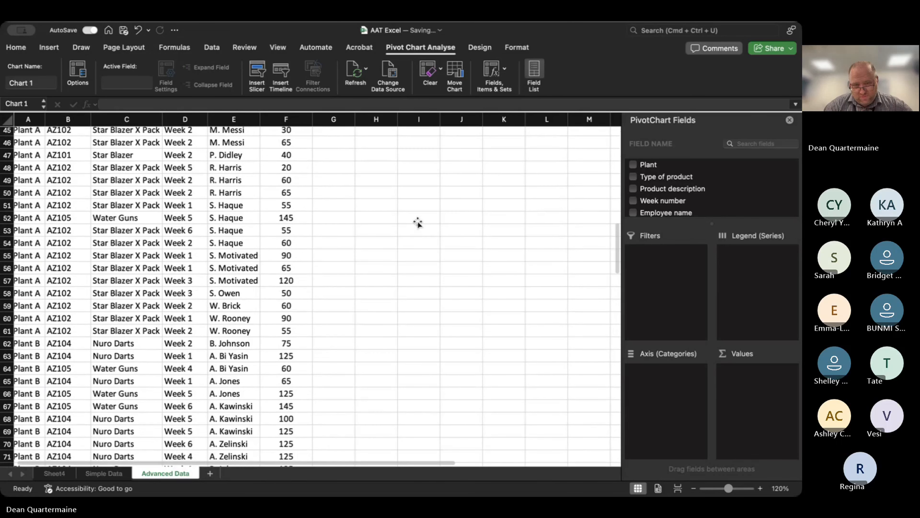
{"action": "scroll", "coordinate": [400, 362], "scroll_direction": "down", "scroll_amount": 3}
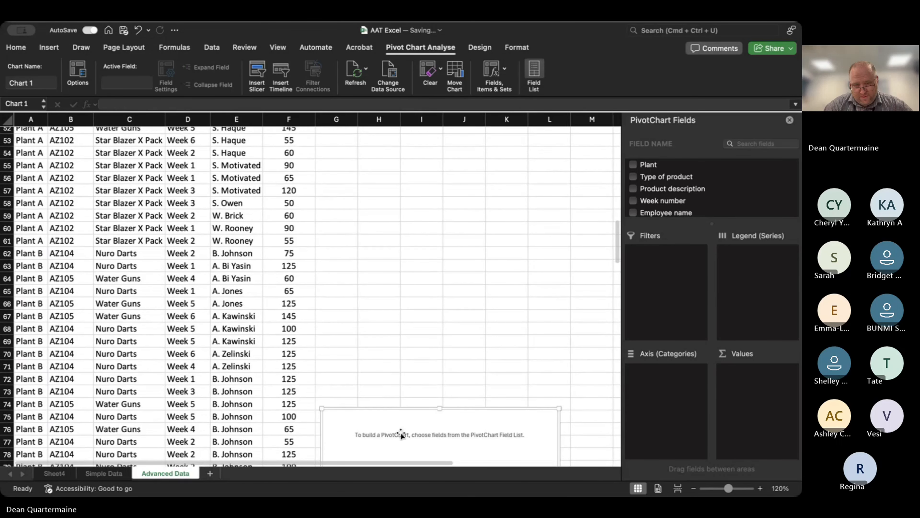
{"action": "left_click", "coordinate": [401, 434]}
{"action": "left_click_drag", "start_coordinate": [399, 172], "coordinate": [397, 305]}
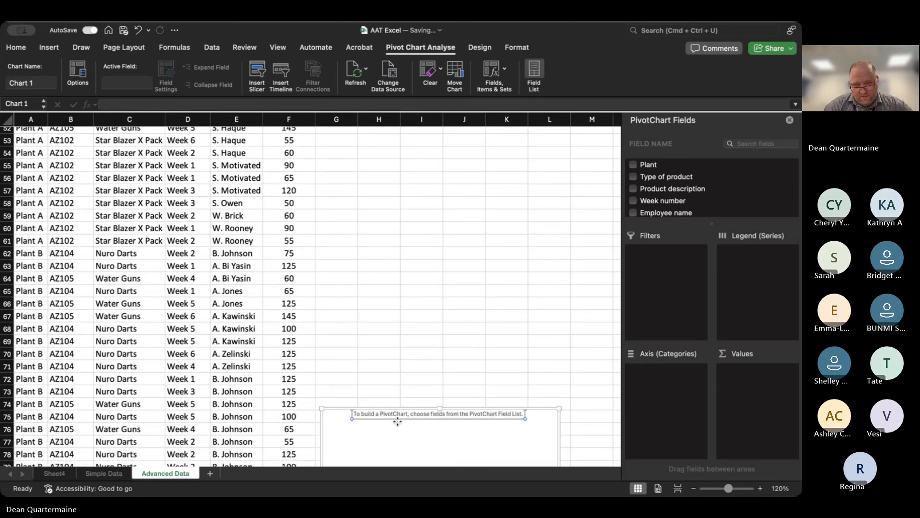
{"action": "left_click_drag", "start_coordinate": [398, 422], "coordinate": [402, 166]}
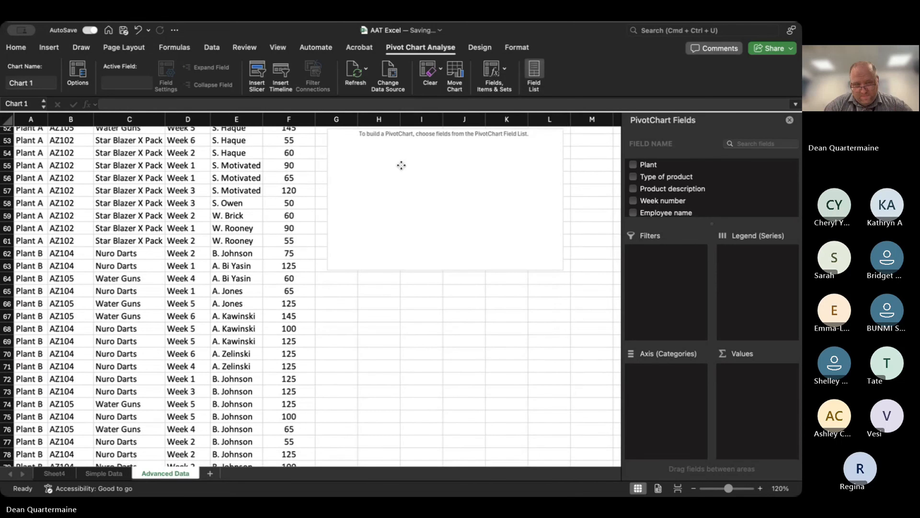
{"action": "scroll", "coordinate": [402, 165], "scroll_direction": "up", "scroll_amount": 5}
{"action": "left_click_drag", "start_coordinate": [395, 284], "coordinate": [413, 370]}
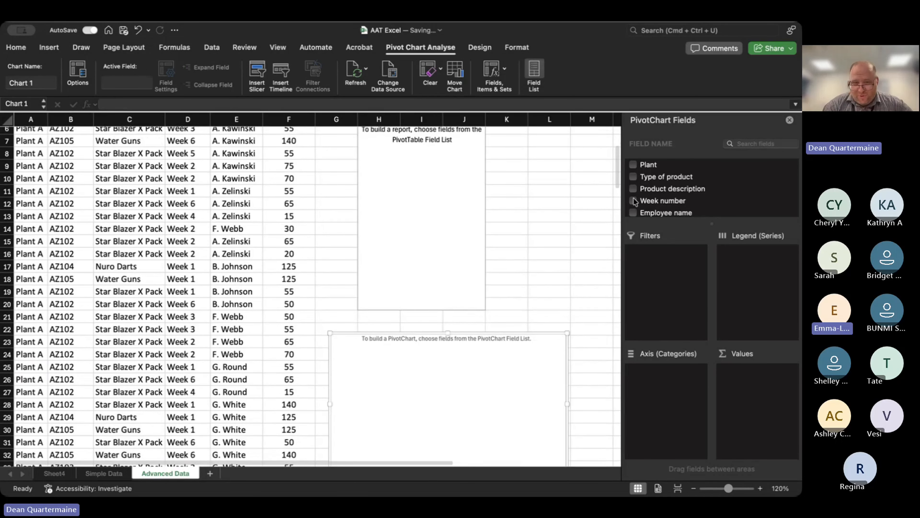
Add Product description to the PivotChart's axis categories and Boxes packed to its values as a sum.
{"action": "scroll", "coordinate": [576, 250], "scroll_direction": "up", "scroll_amount": 5}
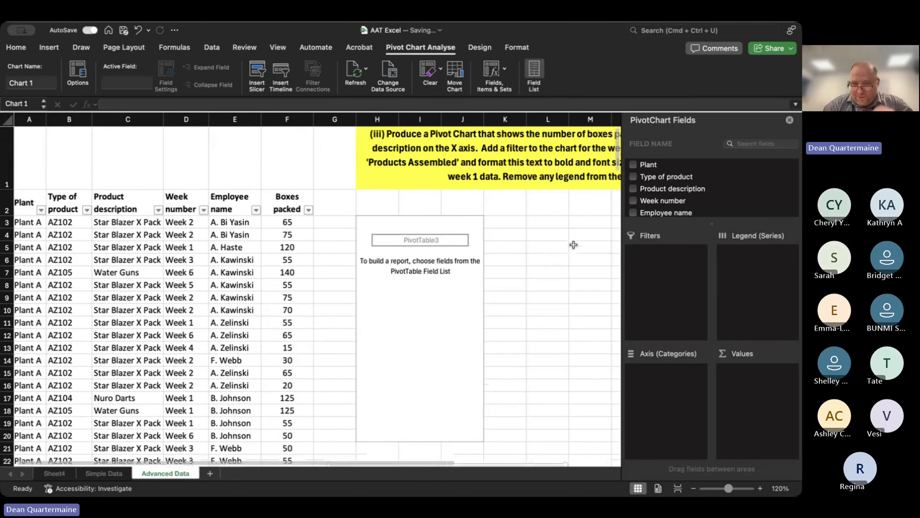
{"action": "scroll", "coordinate": [587, 261], "scroll_direction": "right", "scroll_amount": 5}
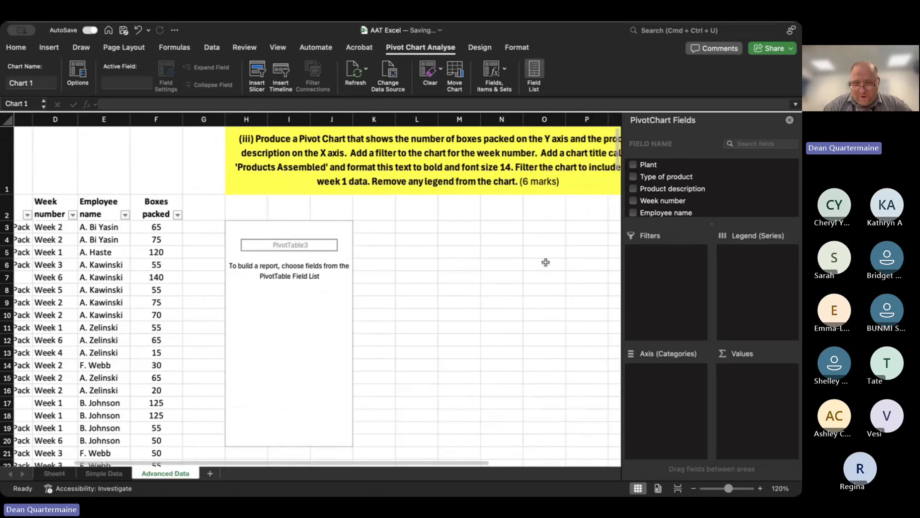
{"action": "scroll", "coordinate": [545, 262], "scroll_direction": "right", "scroll_amount": 2}
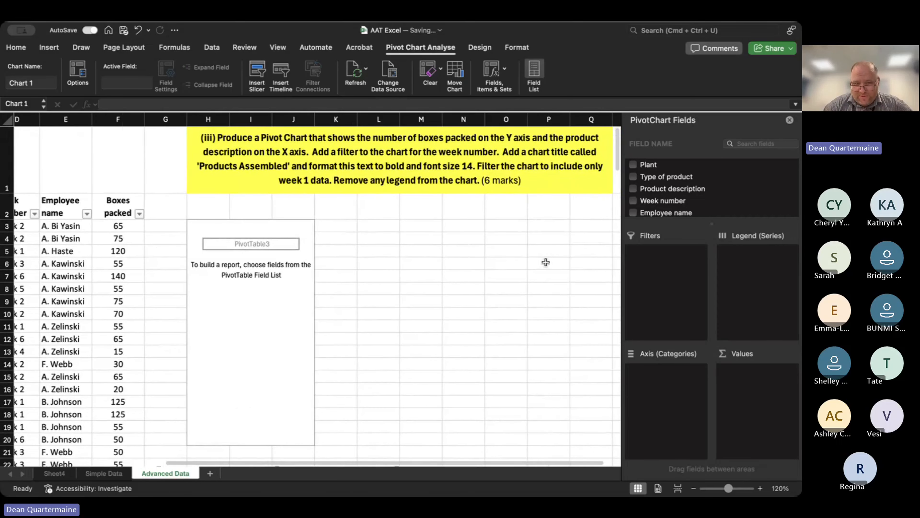
{"action": "scroll", "coordinate": [545, 262], "scroll_direction": "left", "scroll_amount": 3}
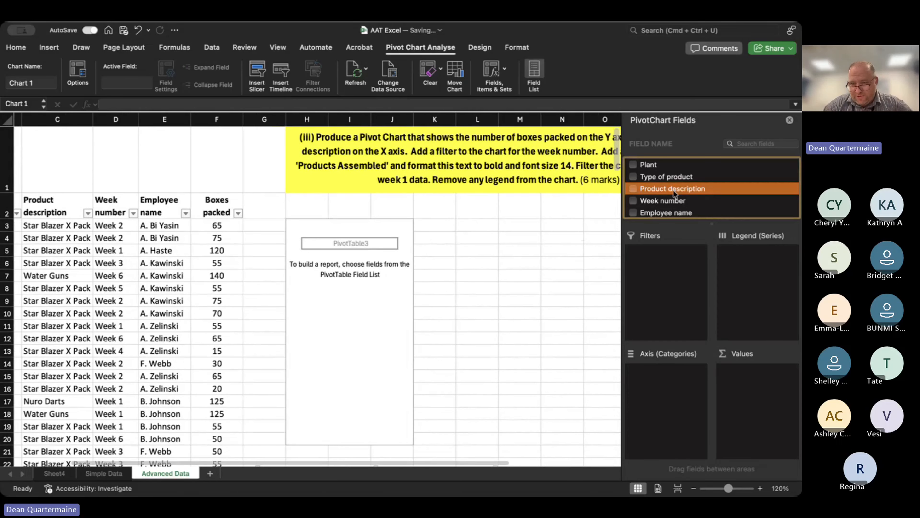
{"action": "left_click", "coordinate": [633, 189]}
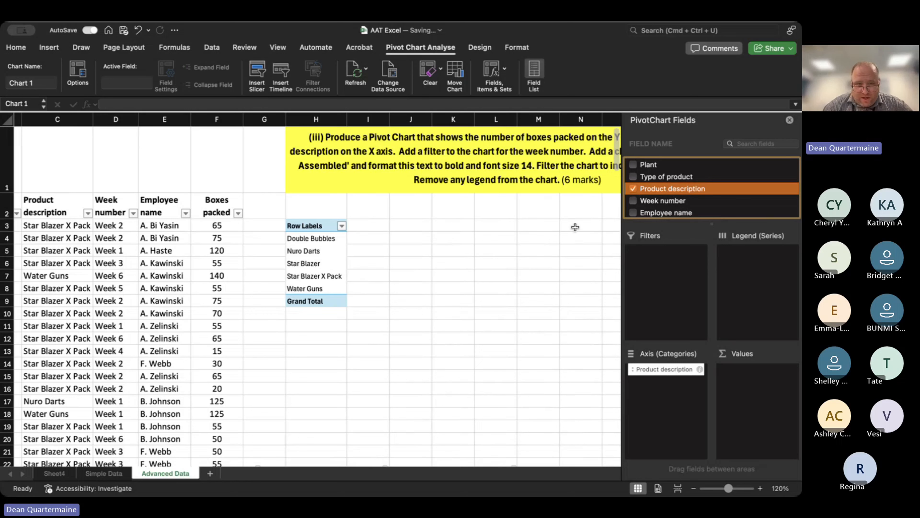
{"action": "scroll", "coordinate": [671, 203], "scroll_direction": "down", "scroll_amount": 1}
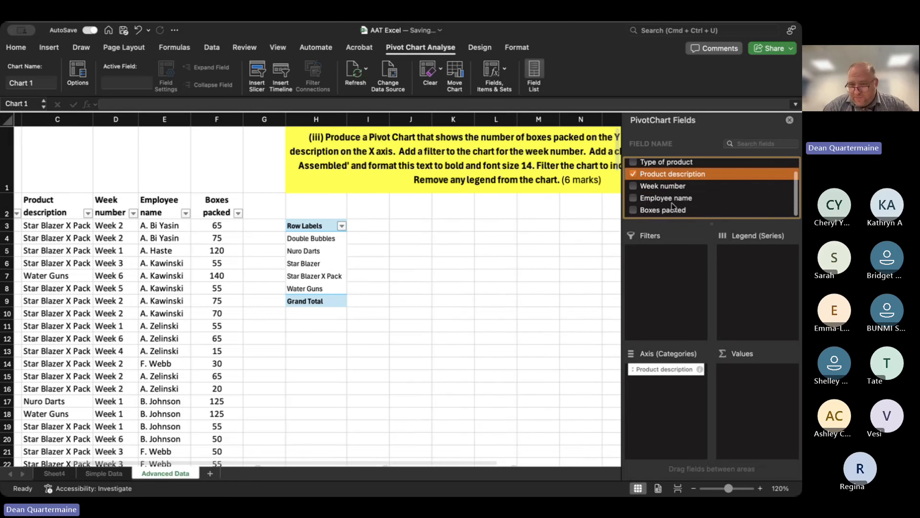
{"action": "left_click_drag", "start_coordinate": [667, 211], "coordinate": [762, 389]}
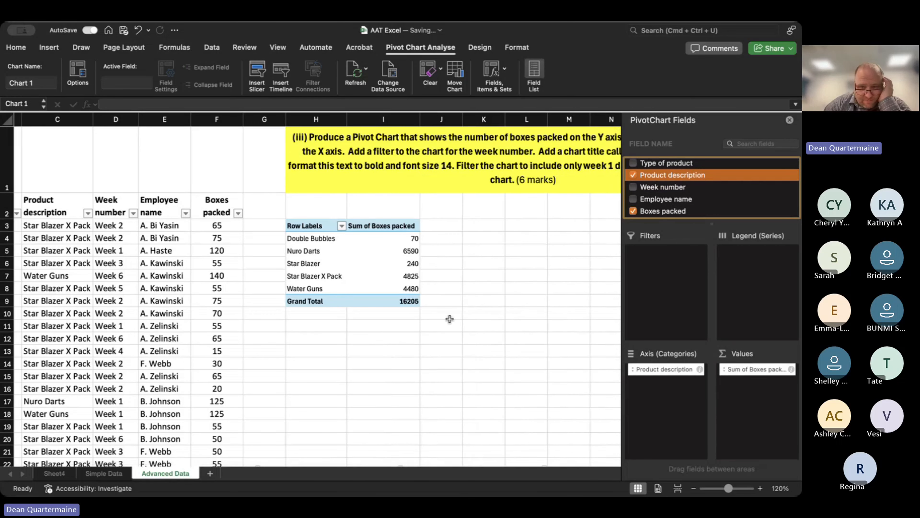
{"action": "left_click", "coordinate": [503, 299]}
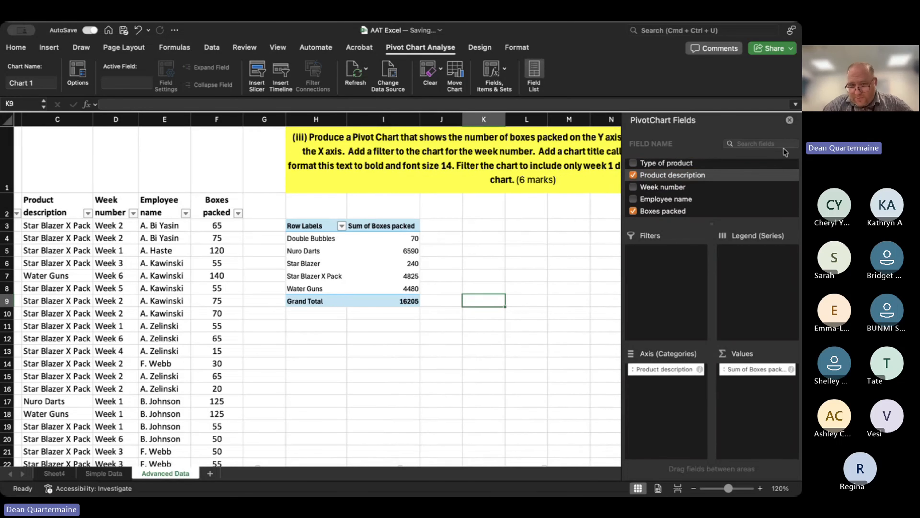
Move the PivotChart up the sheet so it sits directly below the PivotTable, starting at about row 11.
{"action": "scroll", "coordinate": [541, 327], "scroll_direction": "down", "scroll_amount": 5}
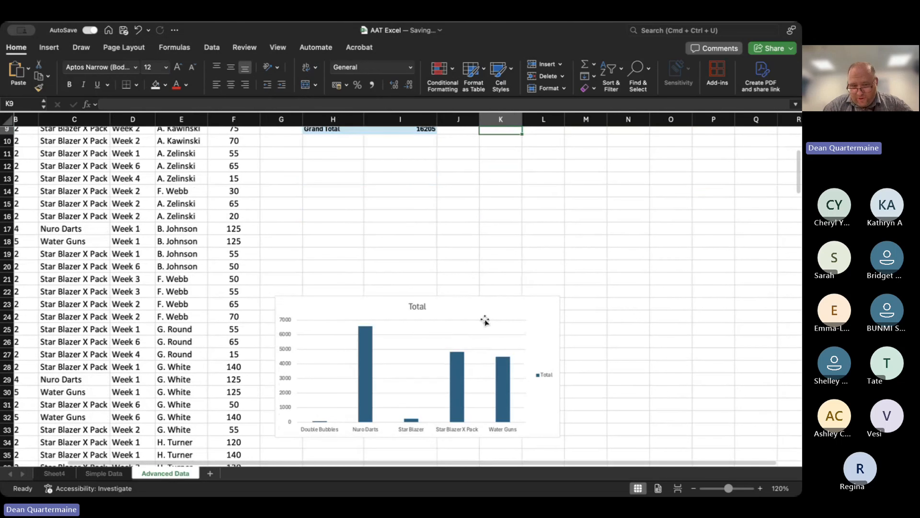
{"action": "left_click", "coordinate": [485, 321]}
{"action": "left_click_drag", "start_coordinate": [471, 302], "coordinate": [507, 152]}
{"action": "scroll", "coordinate": [491, 357], "scroll_direction": "up", "scroll_amount": 5}
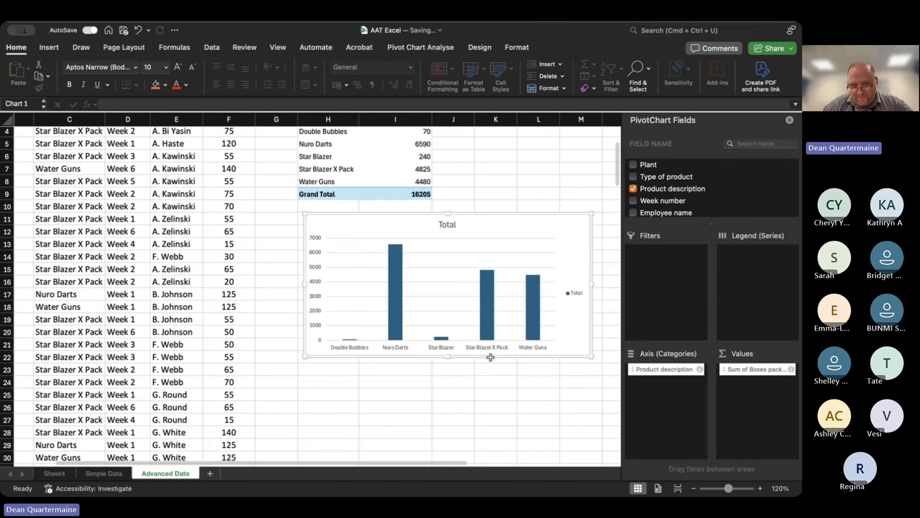
{"action": "scroll", "coordinate": [490, 358], "scroll_direction": "down", "scroll_amount": 1}
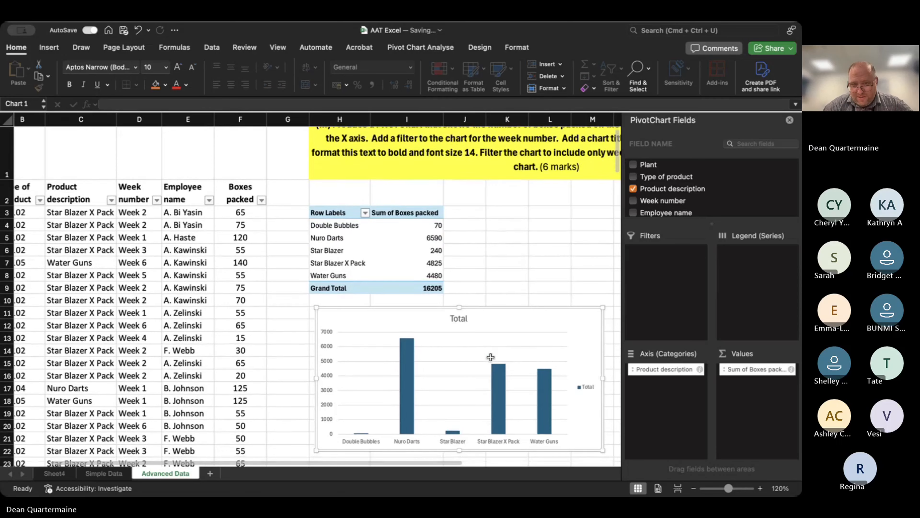
{"action": "scroll", "coordinate": [491, 358], "scroll_direction": "up", "scroll_amount": 1}
{"action": "scroll", "coordinate": [490, 358], "scroll_direction": "right", "scroll_amount": 3}
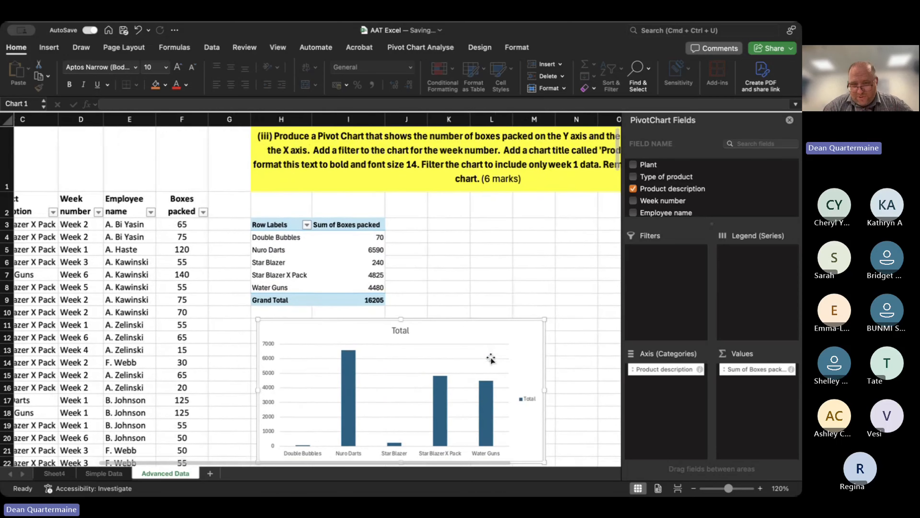
{"action": "scroll", "coordinate": [491, 359], "scroll_direction": "right", "scroll_amount": 2}
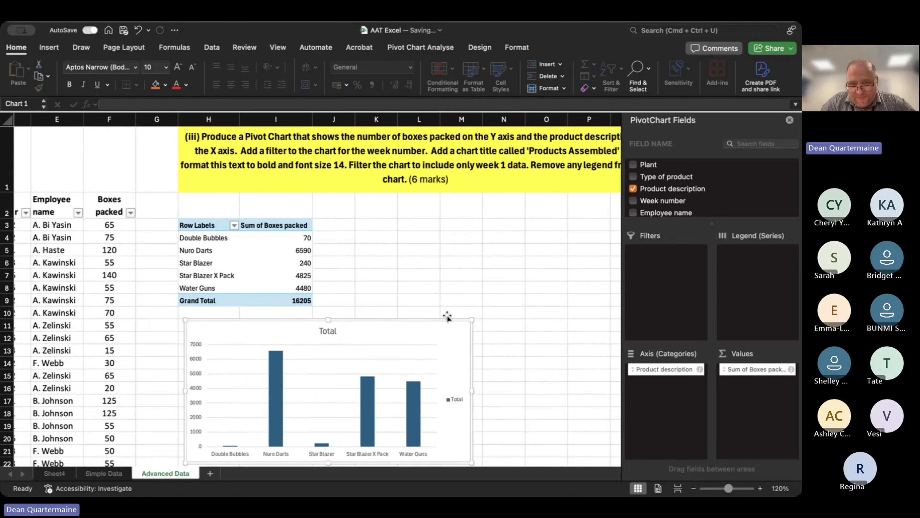
Close the PivotChart field list and reopen it for the selected chart.
{"action": "left_click", "coordinate": [790, 121]}
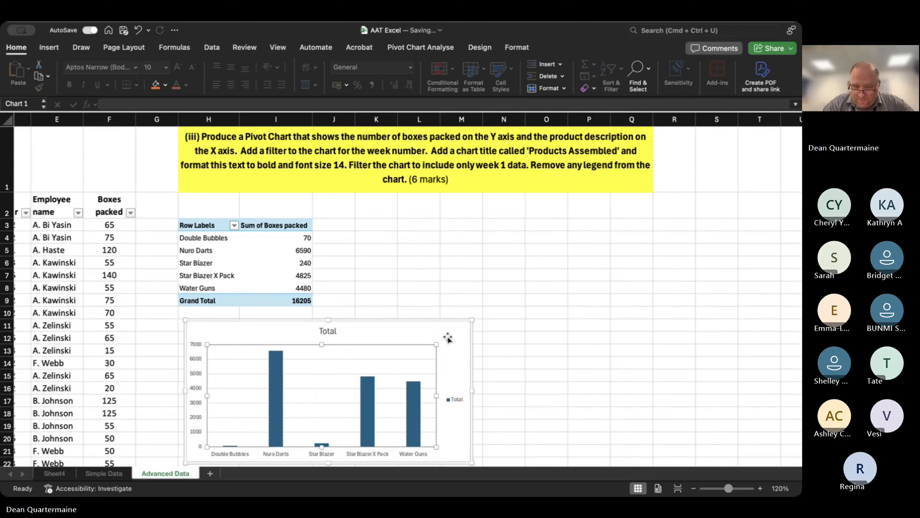
{"action": "left_click", "coordinate": [480, 48]}
{"action": "left_click", "coordinate": [432, 49]}
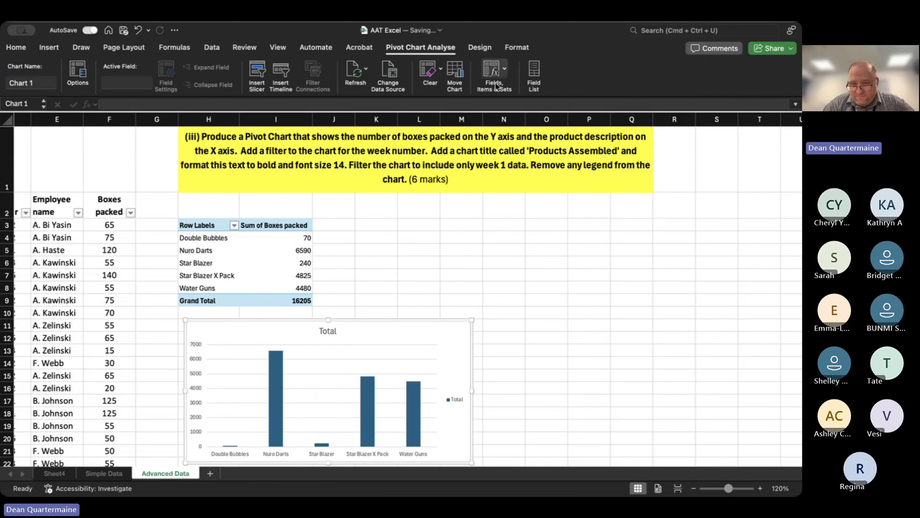
{"action": "left_click", "coordinate": [495, 70]}
{"action": "left_click", "coordinate": [535, 70]}
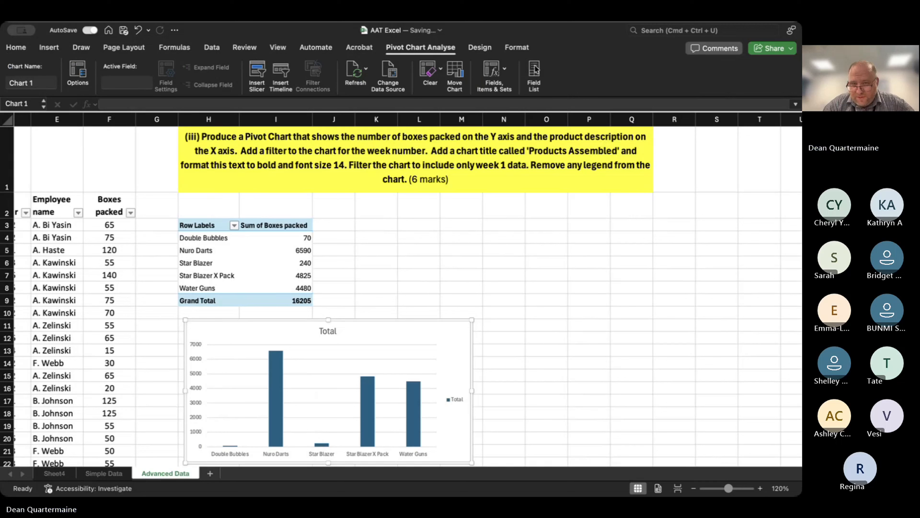
{"action": "left_click", "coordinate": [534, 69]}
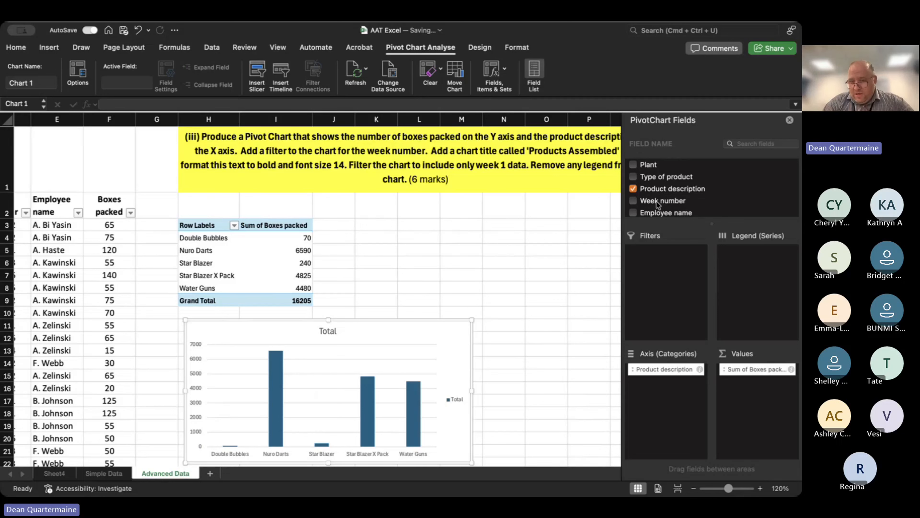
Try to add the Week number field to the filters of the PivotChart and its linked PivotTable.
{"action": "left_click_drag", "start_coordinate": [660, 203], "coordinate": [665, 276]}
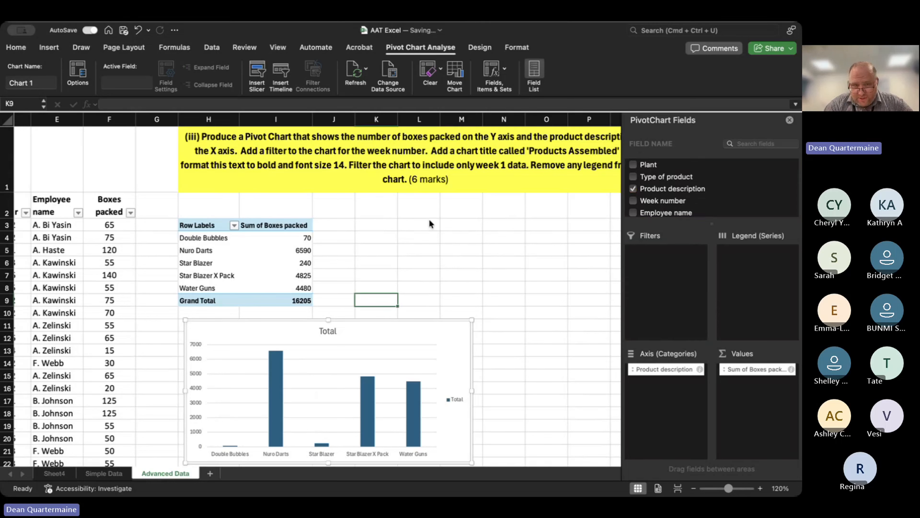
{"action": "left_click", "coordinate": [673, 303]}
{"action": "left_click_drag", "start_coordinate": [660, 201], "coordinate": [659, 272]}
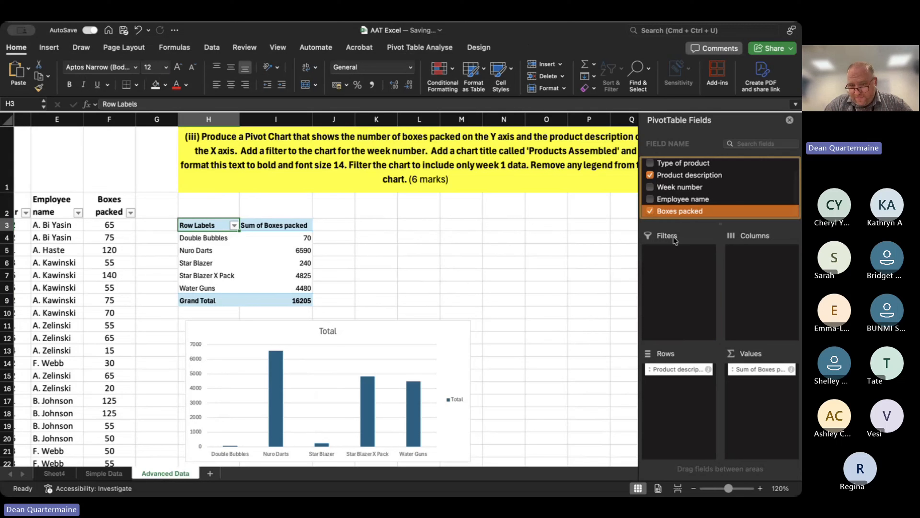
{"action": "left_click", "coordinate": [673, 189]}
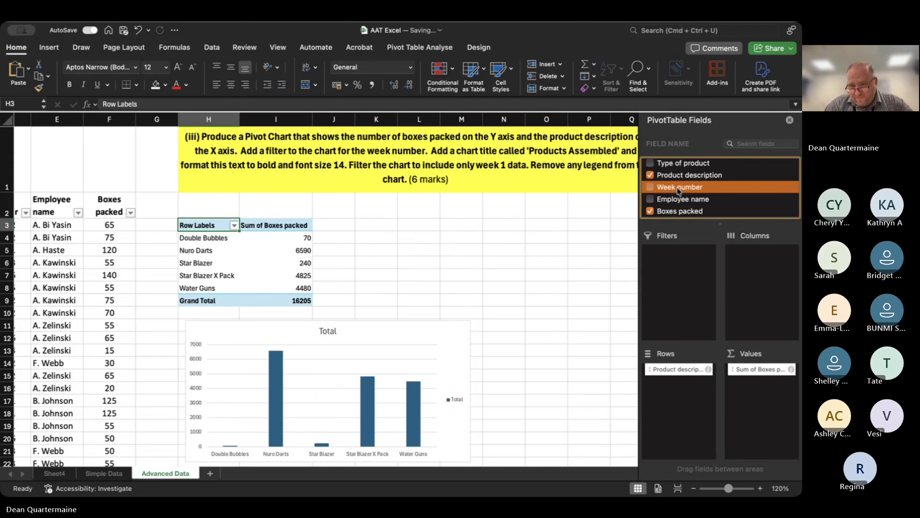
{"action": "left_click_drag", "start_coordinate": [678, 191], "coordinate": [684, 279]}
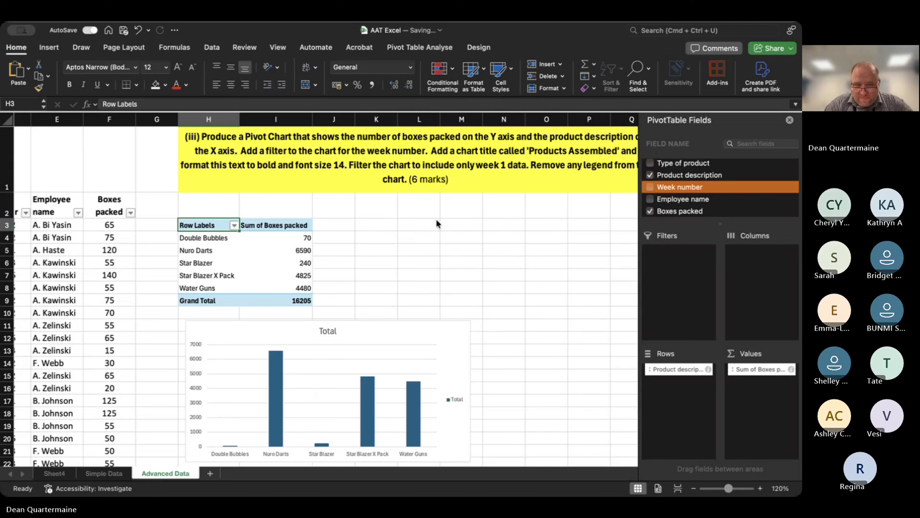
Move the PivotChart down to about row 14 and try again to add Week number to its filters.
{"action": "left_click", "coordinate": [367, 374]}
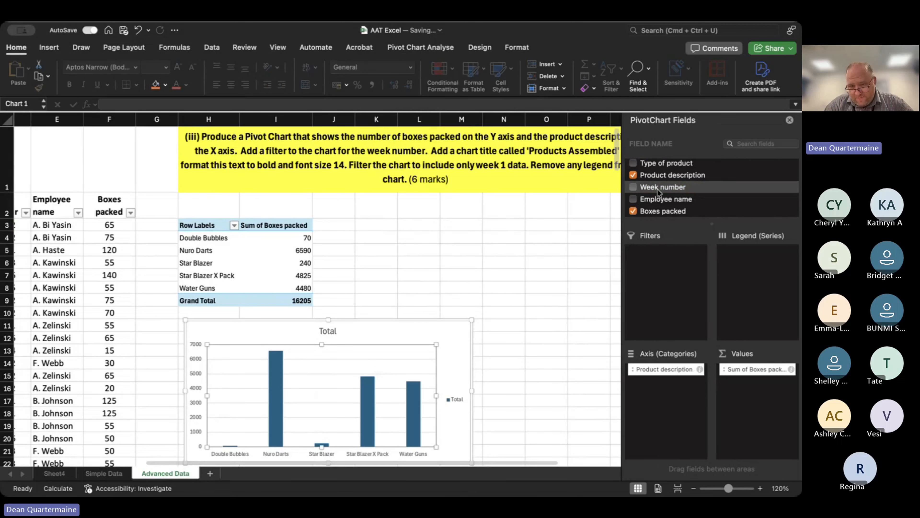
{"action": "left_click_drag", "start_coordinate": [654, 189], "coordinate": [664, 286]}
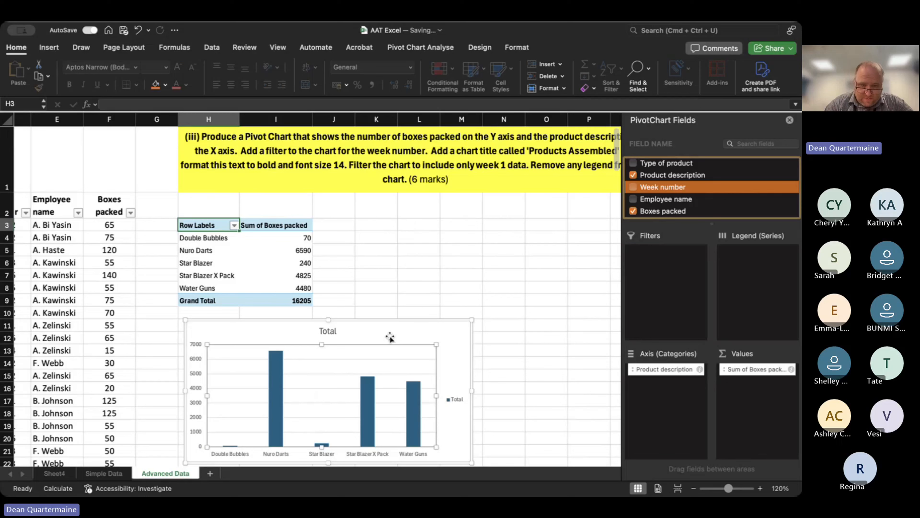
{"action": "left_click_drag", "start_coordinate": [391, 343], "coordinate": [384, 387]}
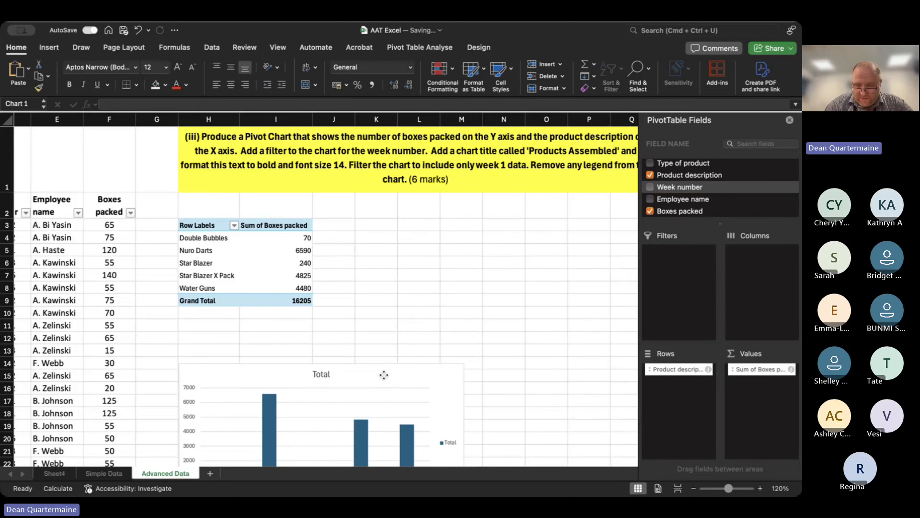
{"action": "left_click_drag", "start_coordinate": [680, 192], "coordinate": [671, 294]}
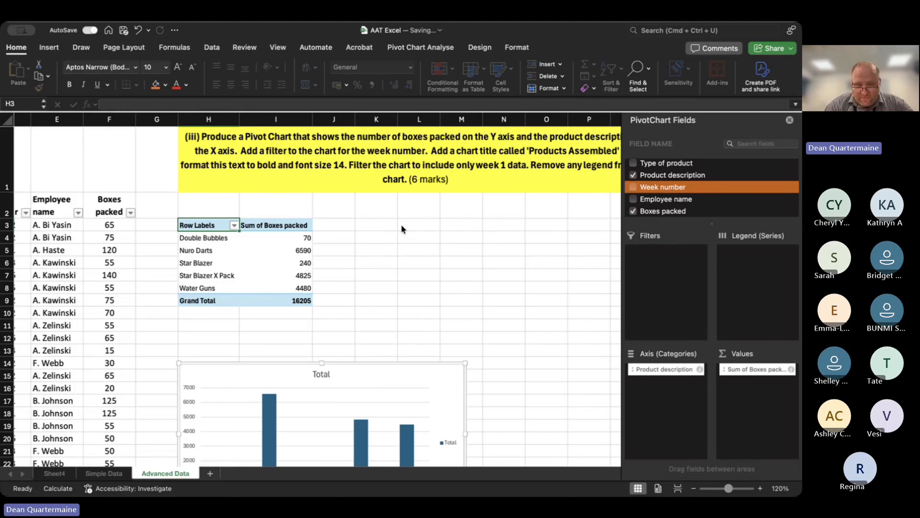
{"action": "left_click", "coordinate": [311, 258]}
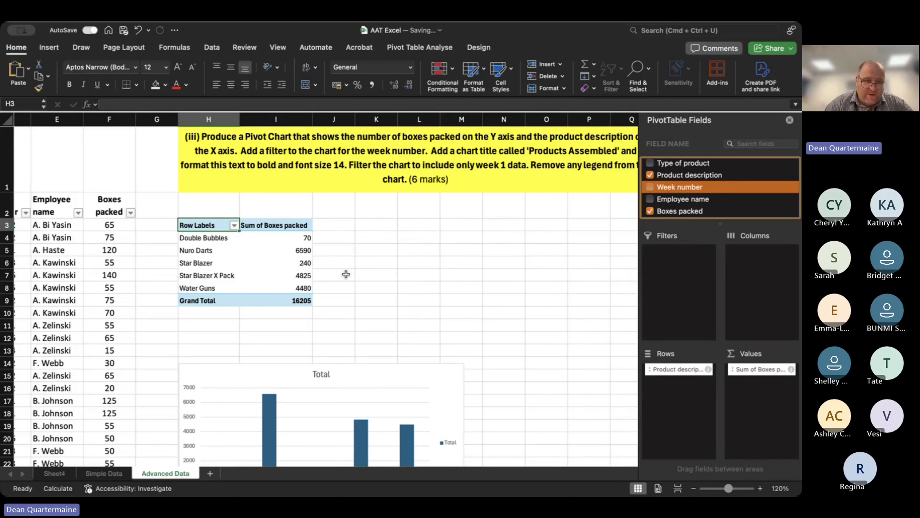
Undo the PivotChart's moves and its Product description and Boxes packed fields, back to the empty chart and PivotTable.
{"action": "left_click", "coordinate": [351, 227]}
{"action": "key", "text": "super+z"}
{"action": "key", "text": "super+z"}
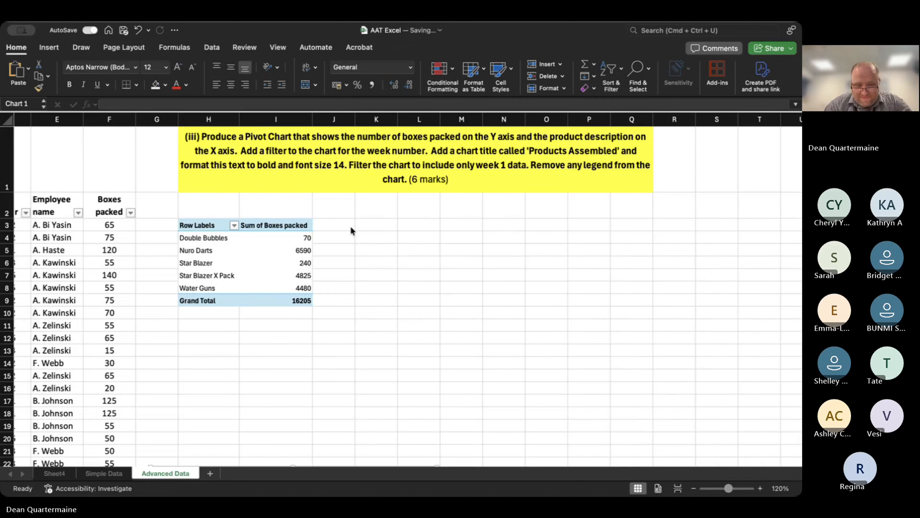
{"action": "key", "text": "super+z"}
{"action": "key", "text": "super+z"}
{"action": "key", "text": "super+z"}
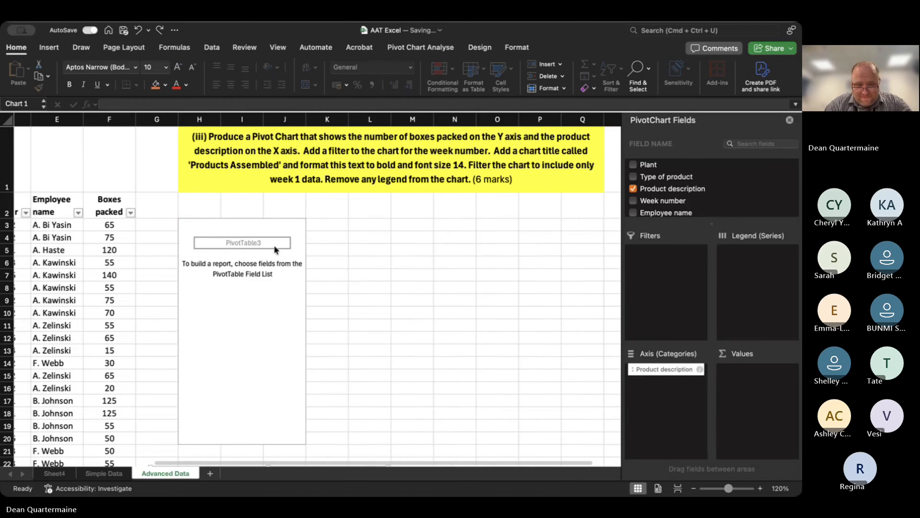
{"action": "key", "text": "super+z"}
{"action": "key", "text": "super+z"}
{"action": "key", "text": "super+z"}
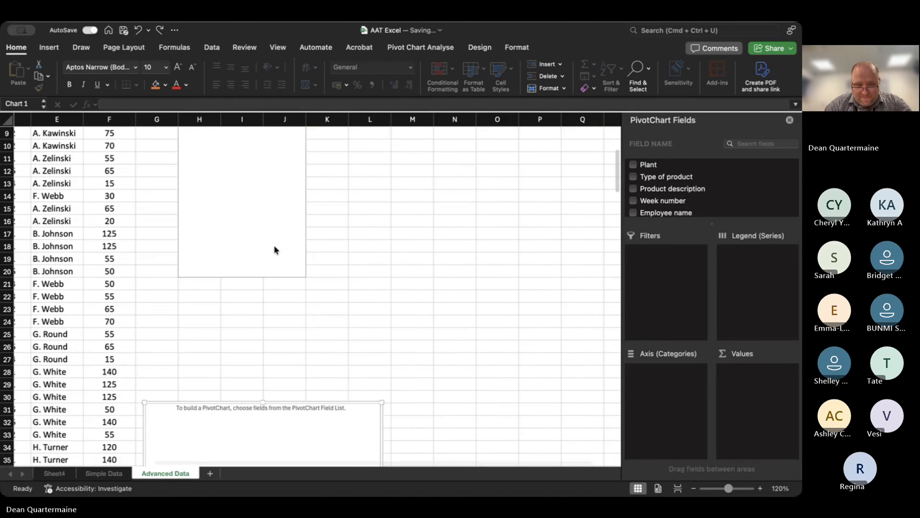
{"action": "key", "text": "super+z"}
{"action": "key", "text": "super+z"}
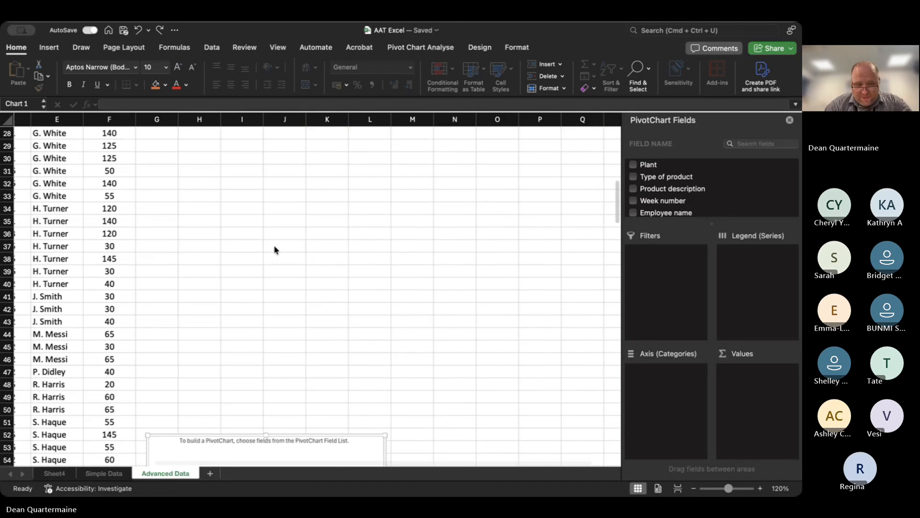
{"action": "key", "text": "super+z"}
{"action": "key", "text": "super+z"}
{"action": "key", "text": "super+z"}
{"action": "key", "text": "super+z"}
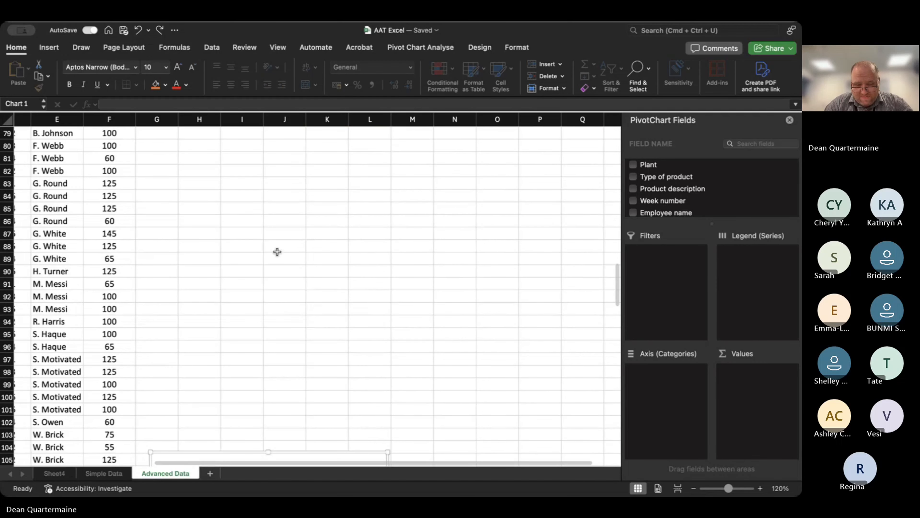
{"action": "key", "text": "super+z"}
{"action": "key", "text": "super+z"}
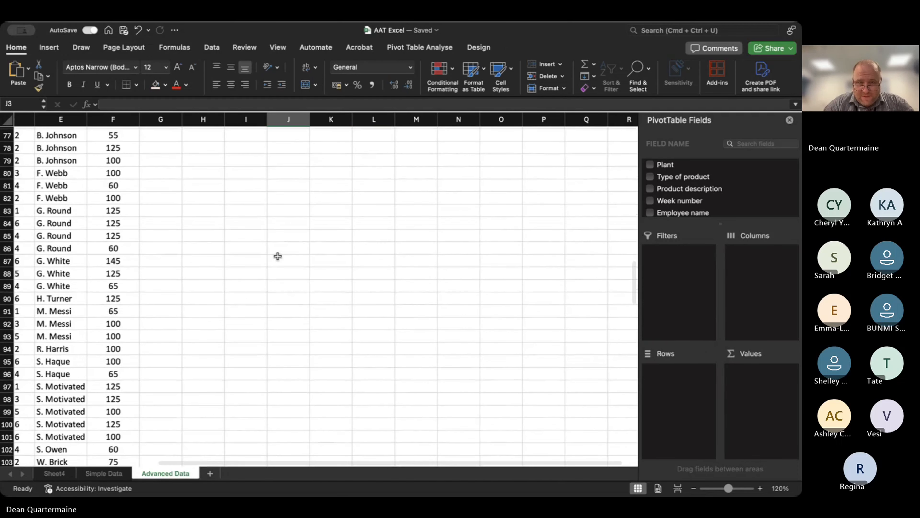
{"action": "scroll", "coordinate": [278, 256], "scroll_direction": "up", "scroll_amount": 20}
{"action": "scroll", "coordinate": [277, 256], "scroll_direction": "left", "scroll_amount": 2}
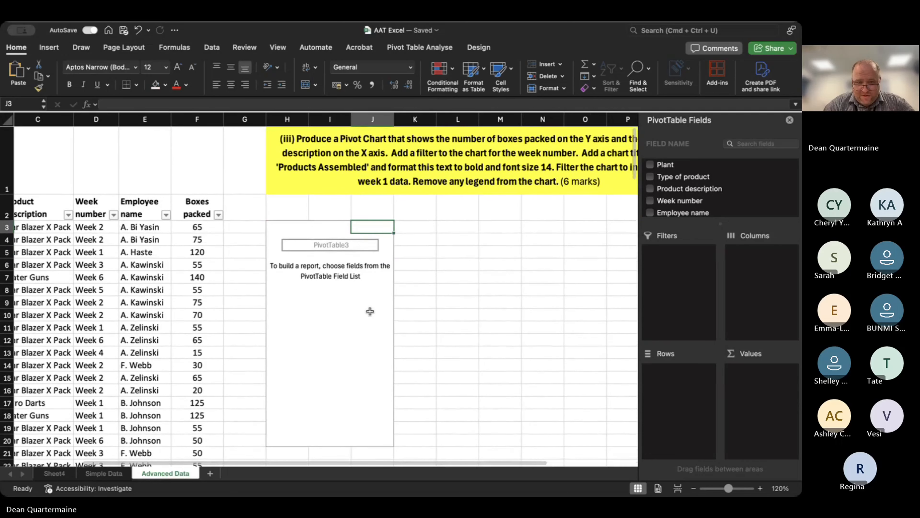
{"action": "left_click", "coordinate": [375, 323]}
{"action": "left_click", "coordinate": [383, 292]}
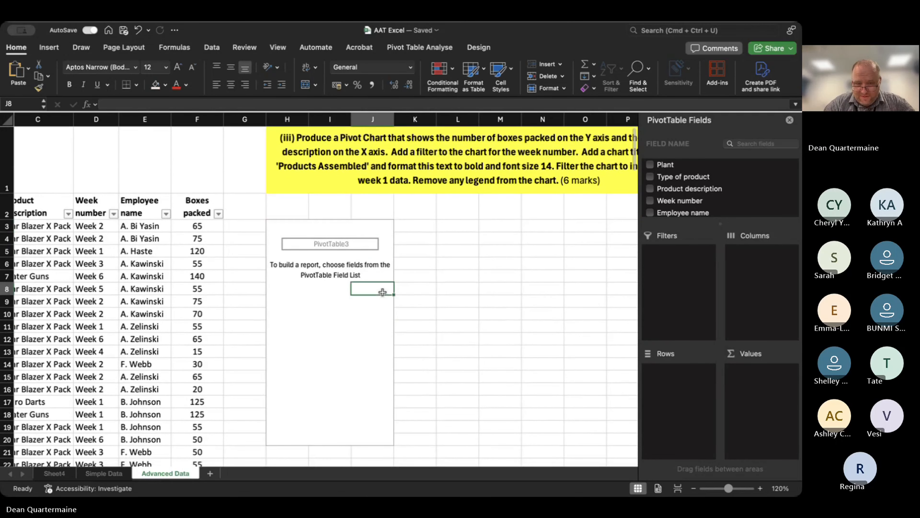
{"action": "left_click", "coordinate": [386, 255]}
{"action": "left_click", "coordinate": [380, 218]}
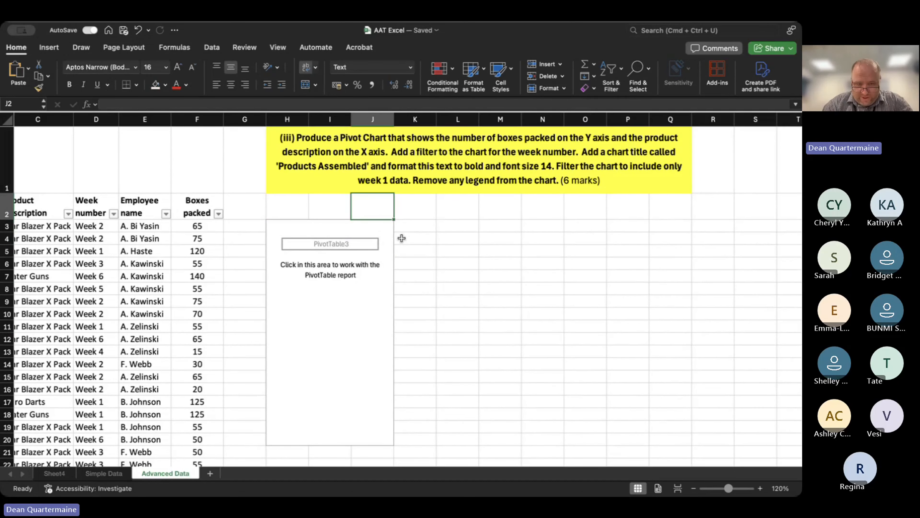
Undo the PivotChart insertion and the row 1 height change on Advanced Data, and redo the Employee filter on Sheet4.
{"action": "key", "text": "super+z"}
{"action": "key", "text": "super+z"}
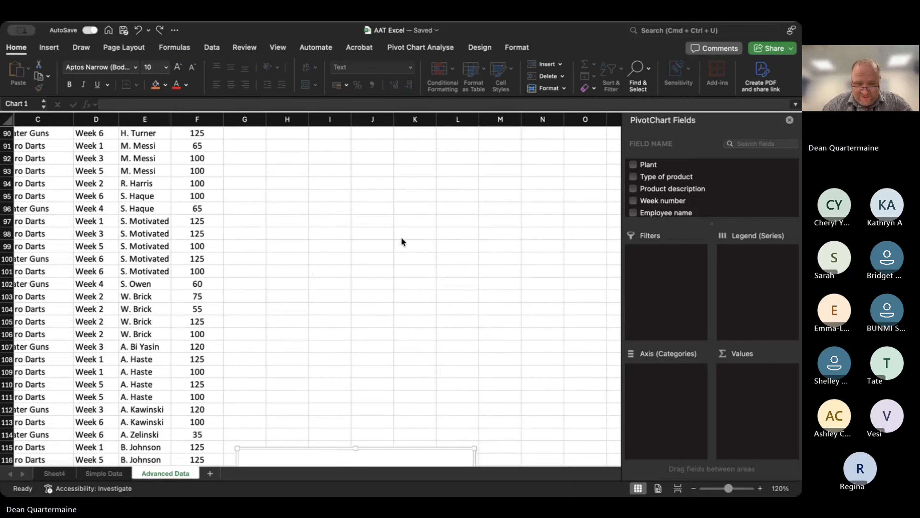
{"action": "key", "text": "super+z"}
{"action": "key", "text": "super+z"}
{"action": "key", "text": "super+z"}
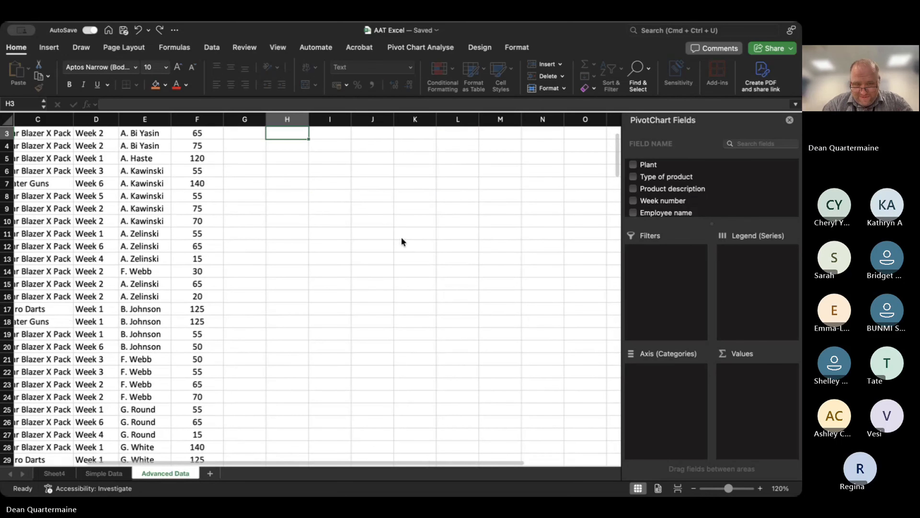
{"action": "key", "text": "super+z"}
{"action": "key", "text": "super+z"}
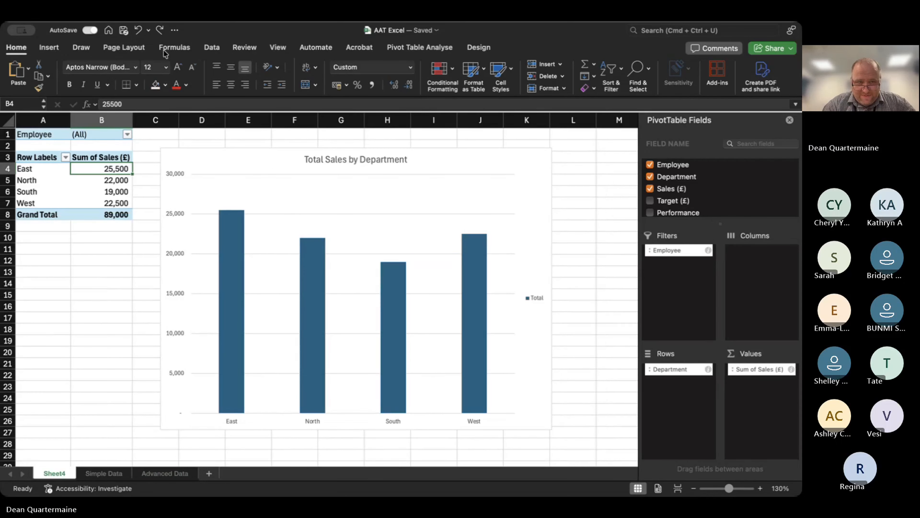
{"action": "left_click", "coordinate": [159, 31]}
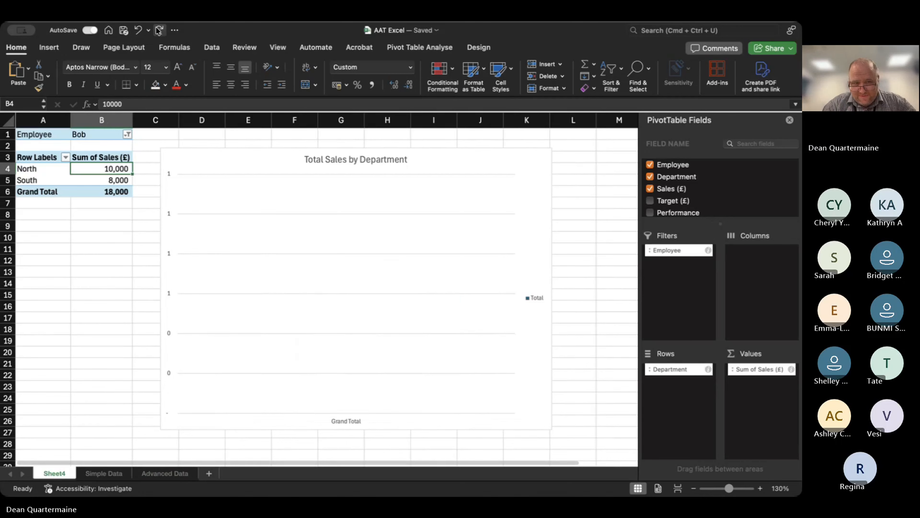
Try inserting a PivotChart from A2:F202 at H3 on the Advanced Data sheet, and undo it.
{"action": "left_click", "coordinate": [165, 473]}
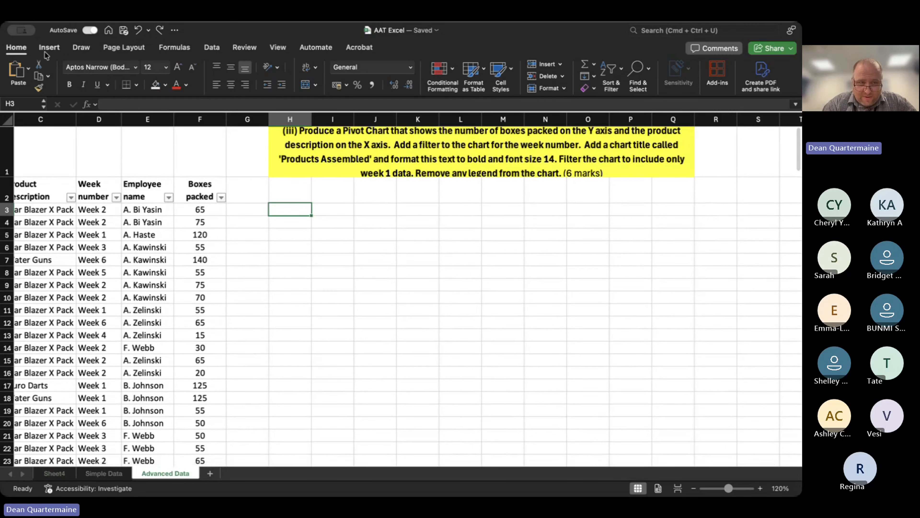
{"action": "left_click", "coordinate": [49, 47]}
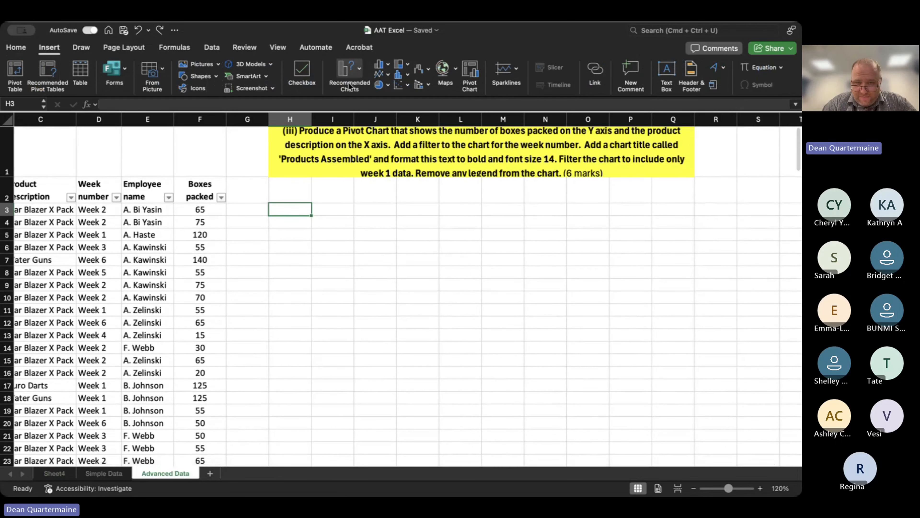
{"action": "left_click", "coordinate": [471, 78]}
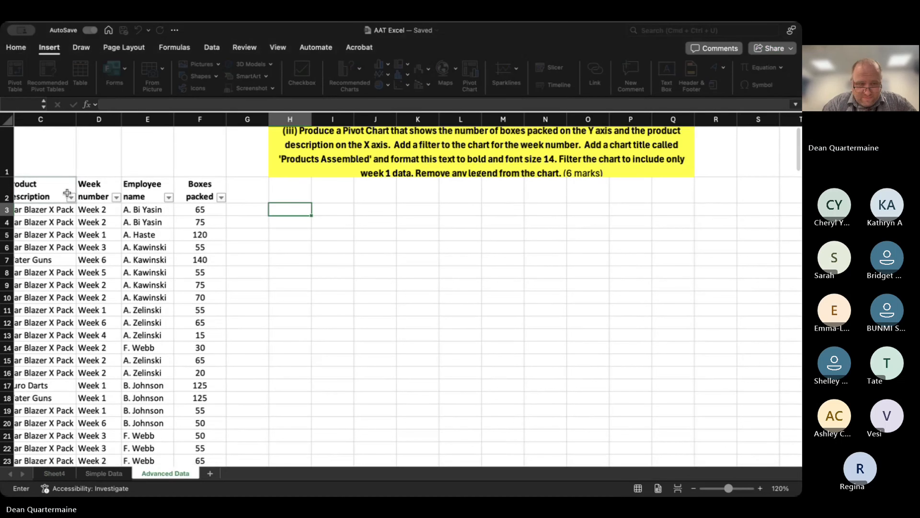
{"action": "left_click", "coordinate": [238, 188]}
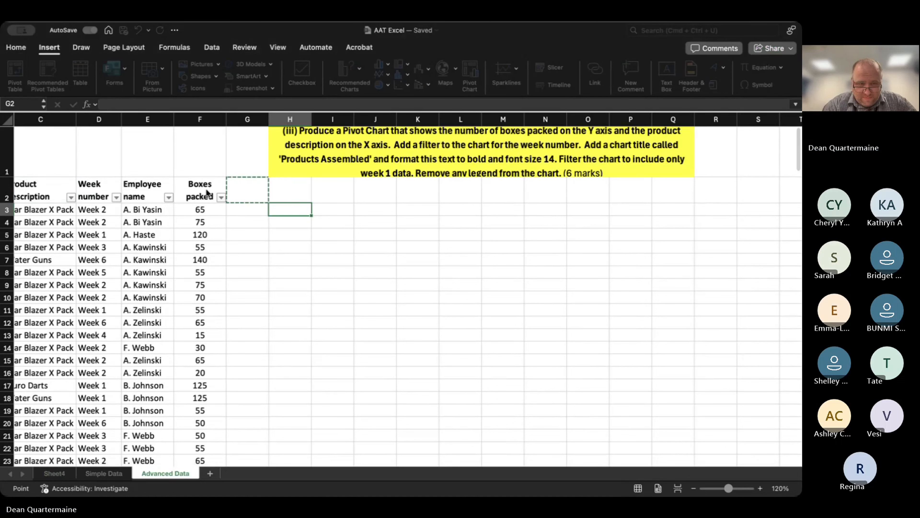
{"action": "left_click_drag", "start_coordinate": [209, 192], "coordinate": [16, 193]}
{"action": "mouse_move", "coordinate": [18, 285]}
{"action": "left_mouse_down"}
{"action": "mouse_move", "coordinate": [16, 470]}
{"action": "mouse_move", "coordinate": [17, 442]}
{"action": "mouse_move", "coordinate": [68, 345]}
{"action": "mouse_move", "coordinate": [25, 288]}
{"action": "left_mouse_up"}
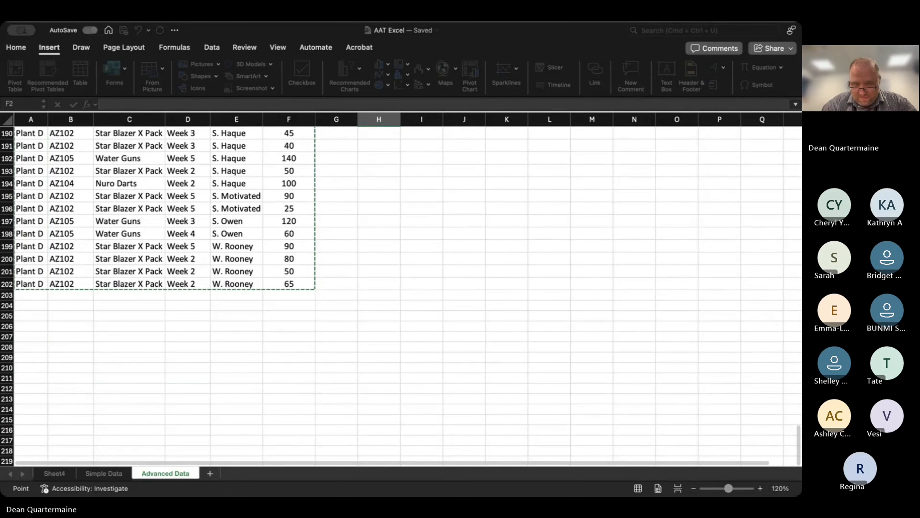
{"action": "key", "text": "Return"}
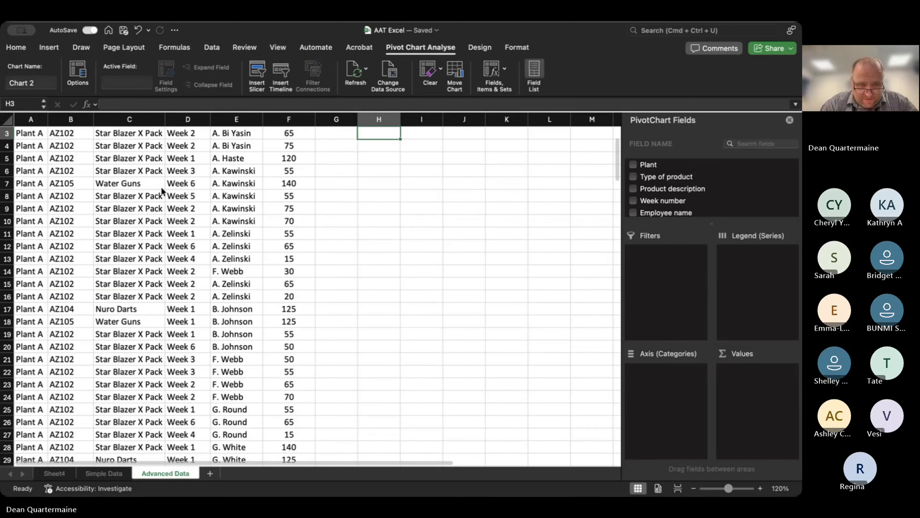
{"action": "key", "text": "super+z"}
Select A2:F202 on Advanced Data and insert a PivotChart with its PivotTable on a new worksheet.
{"action": "left_click_drag", "start_coordinate": [18, 186], "coordinate": [288, 392]}
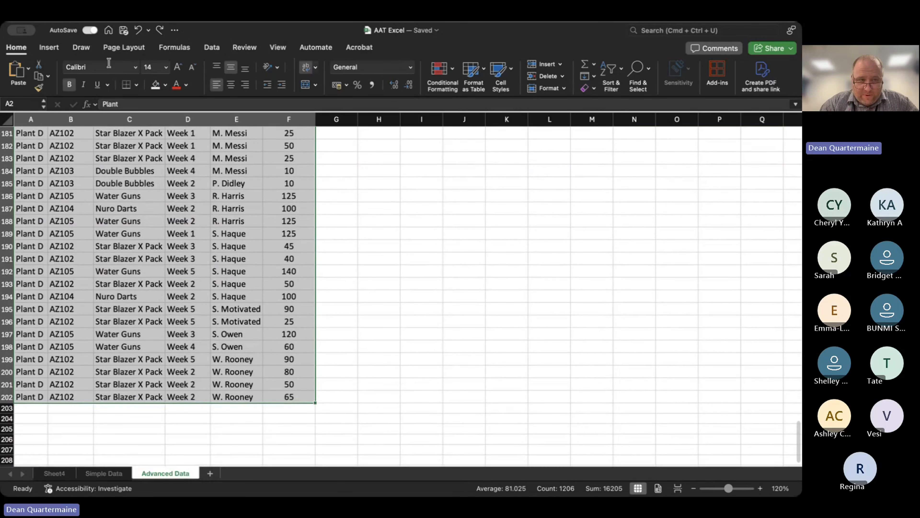
{"action": "left_click", "coordinate": [47, 50]}
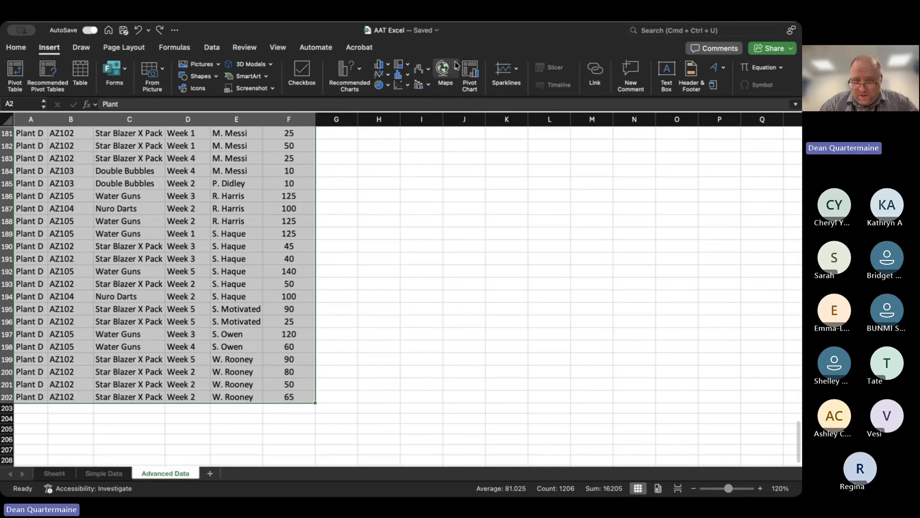
{"action": "left_click", "coordinate": [477, 76]}
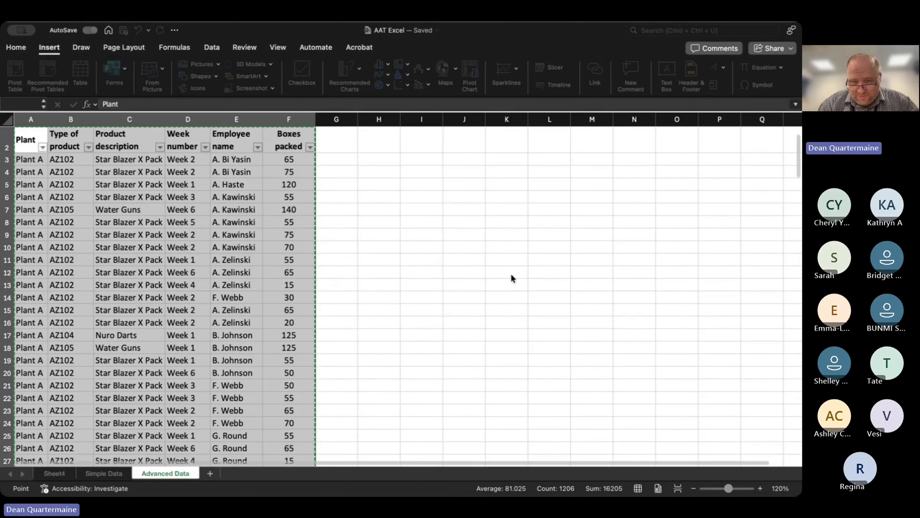
{"action": "key", "text": "Return"}
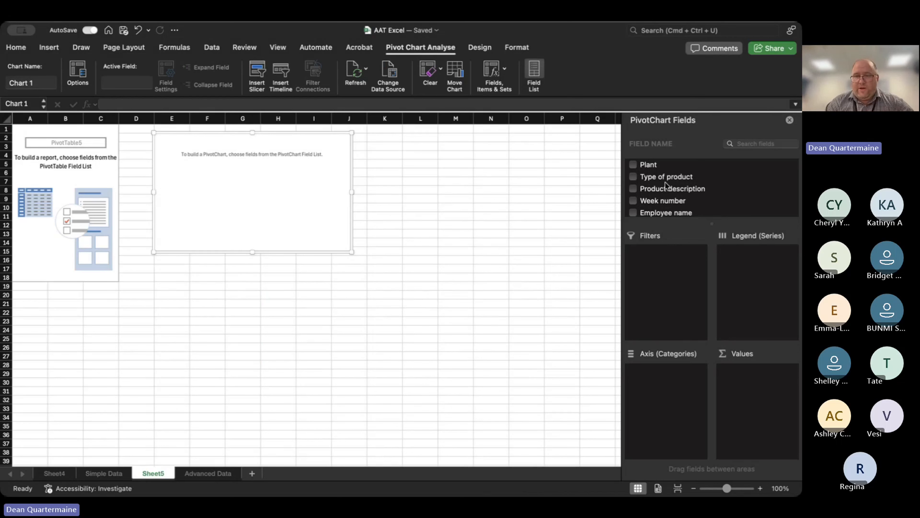
Add Product description to the PivotChart's axis and Boxes packed to its values as a sum.
{"action": "left_click_drag", "start_coordinate": [664, 187], "coordinate": [625, 196]}
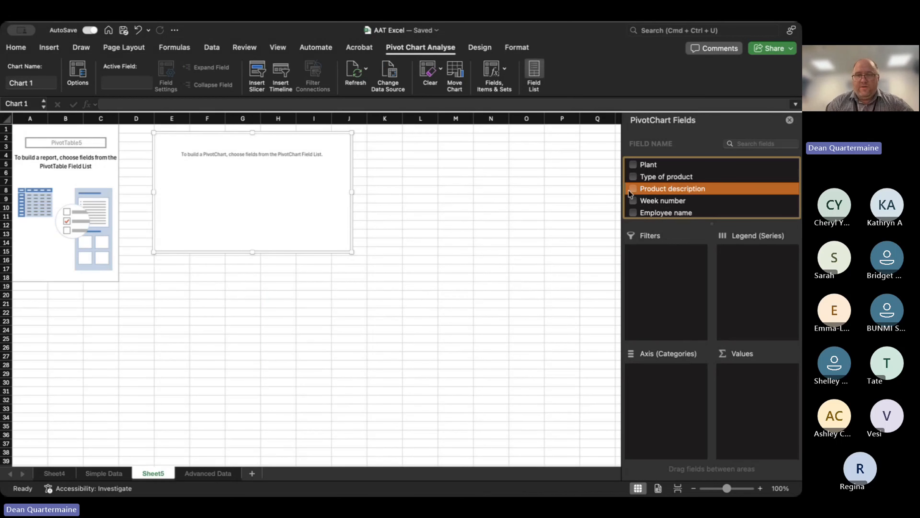
{"action": "left_click", "coordinate": [633, 189]}
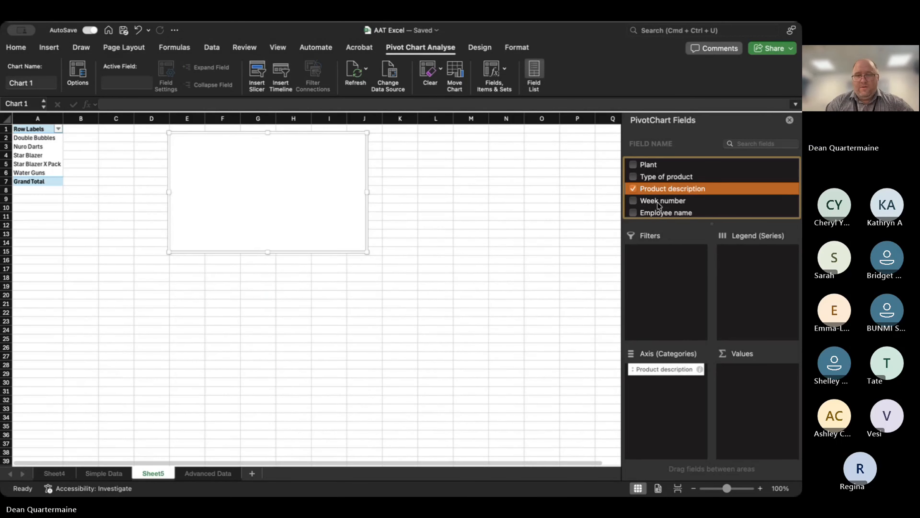
{"action": "scroll", "coordinate": [657, 203], "scroll_direction": "down", "scroll_amount": 2}
{"action": "left_click_drag", "start_coordinate": [633, 214], "coordinate": [756, 390]}
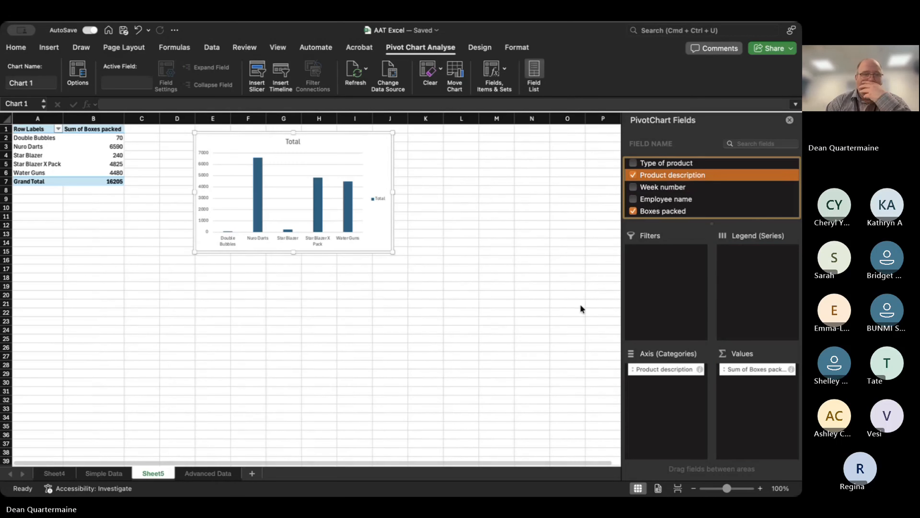
Enlarge the PivotChart to reach about column O and row 34, and add Week number to its filters.
{"action": "left_click_drag", "start_coordinate": [388, 253], "coordinate": [575, 422]}
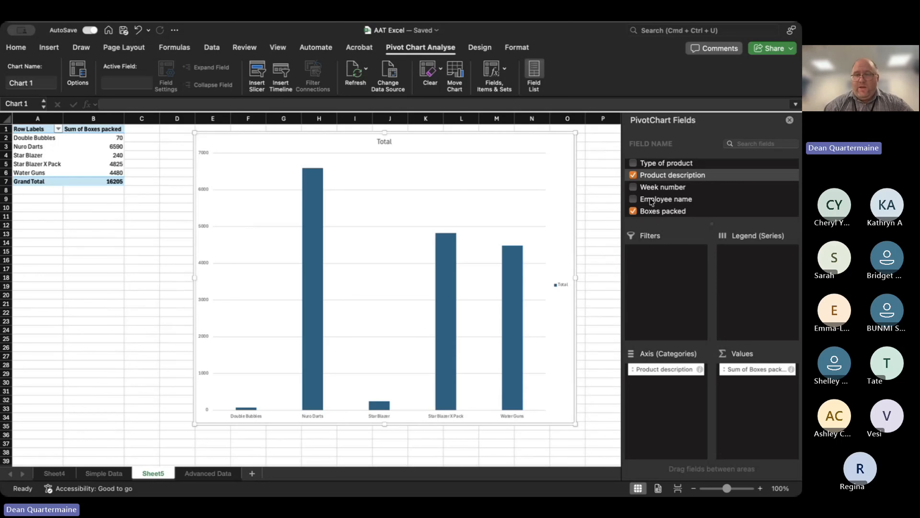
{"action": "left_click", "coordinate": [658, 188]}
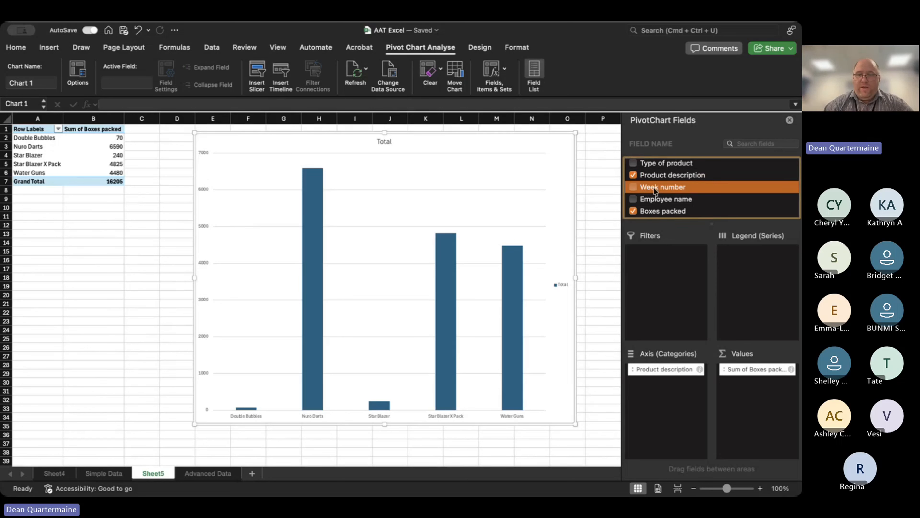
{"action": "left_click_drag", "start_coordinate": [653, 187], "coordinate": [670, 270]}
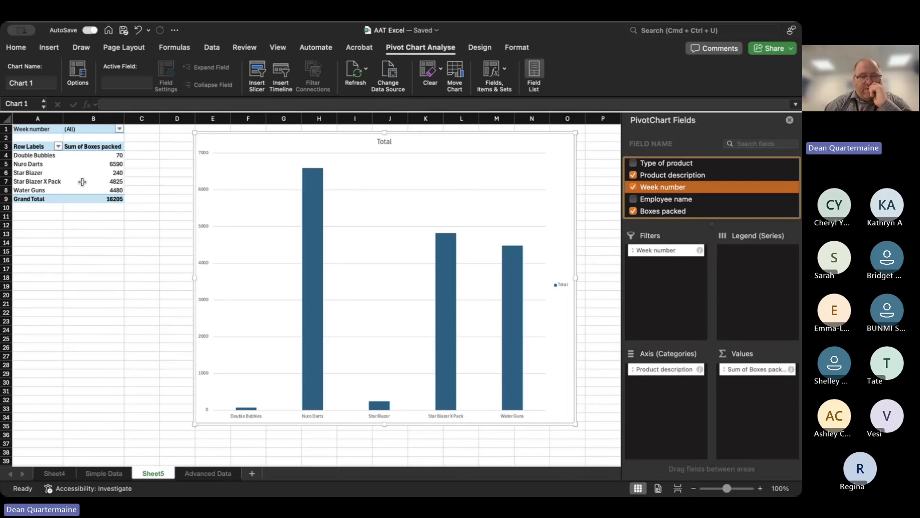
Filter the PivotTable's Week number to show only Week 1.
{"action": "left_click", "coordinate": [120, 131]}
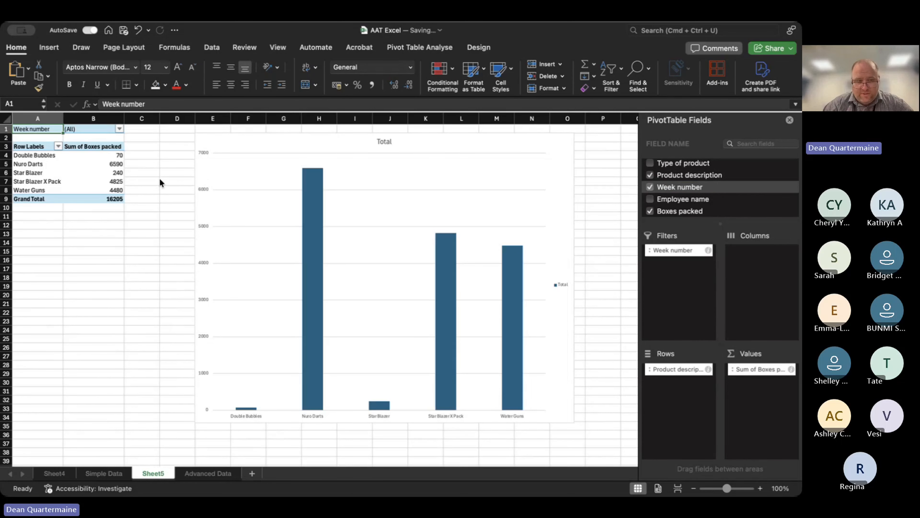
{"action": "left_click", "coordinate": [149, 180]}
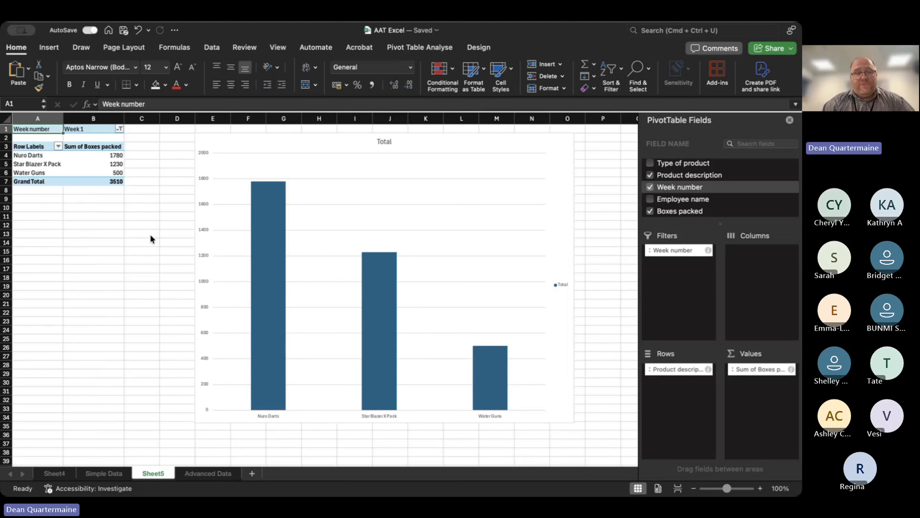
{"action": "left_click", "coordinate": [98, 302]}
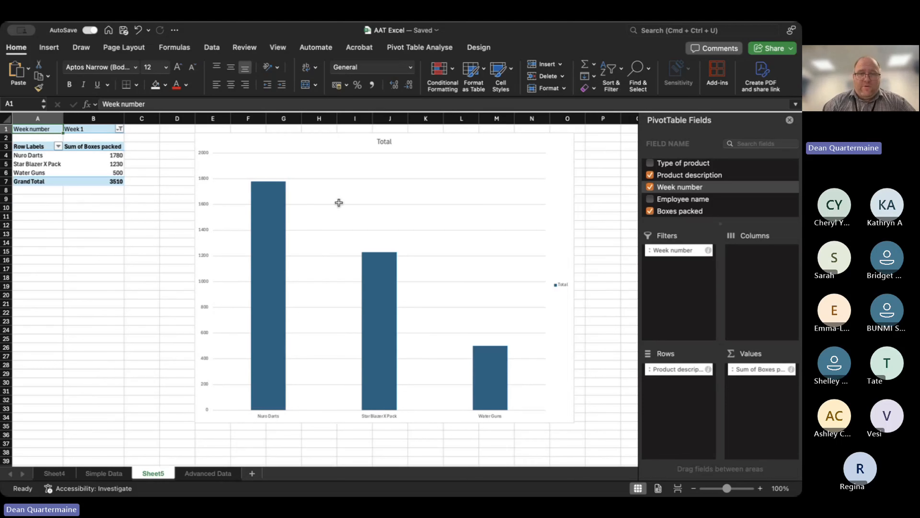
Replace the PivotChart's title with 'Products Assembled'.
{"action": "left_click", "coordinate": [388, 141]}
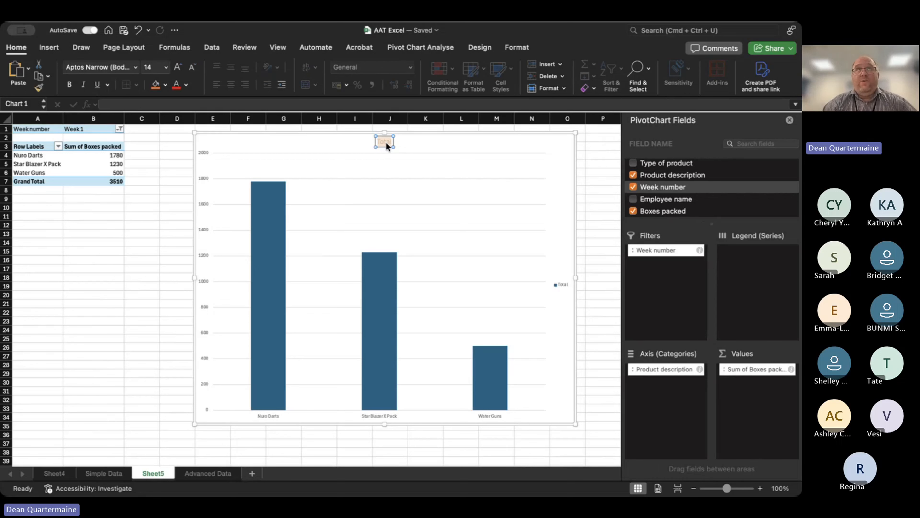
{"action": "type", "text": "Prod"}
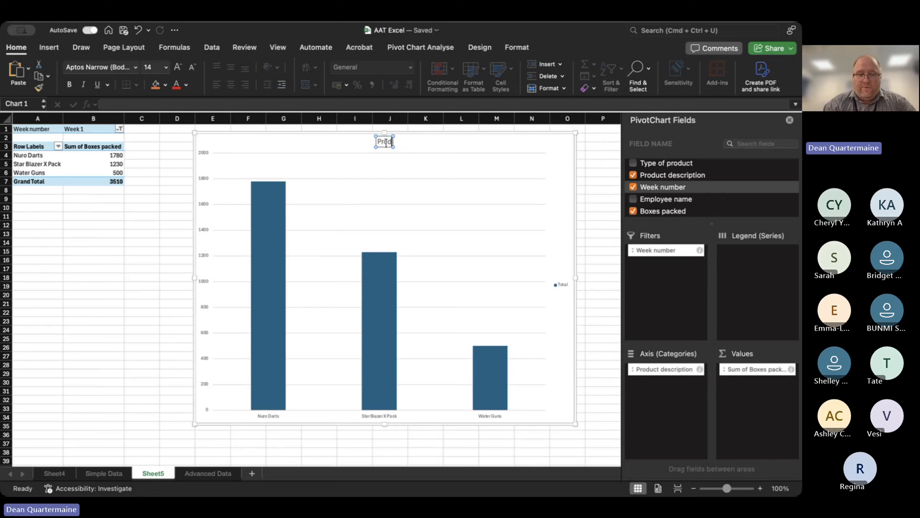
{"action": "type", "text": "ucts A"}
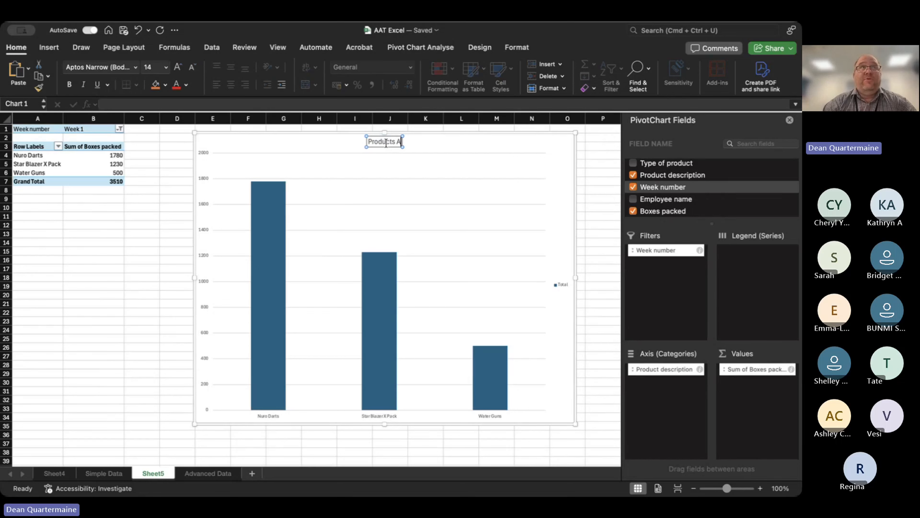
{"action": "type", "text": "ssembled"}
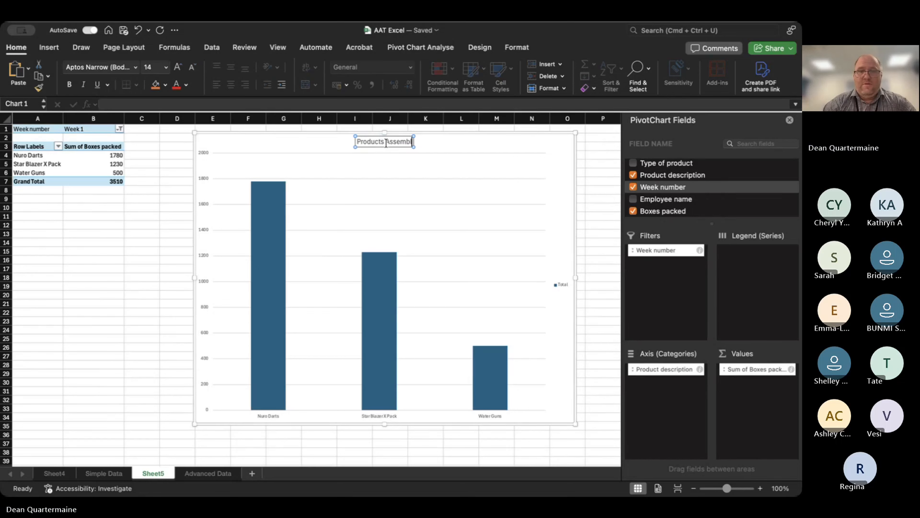
{"action": "left_click", "coordinate": [146, 275]}
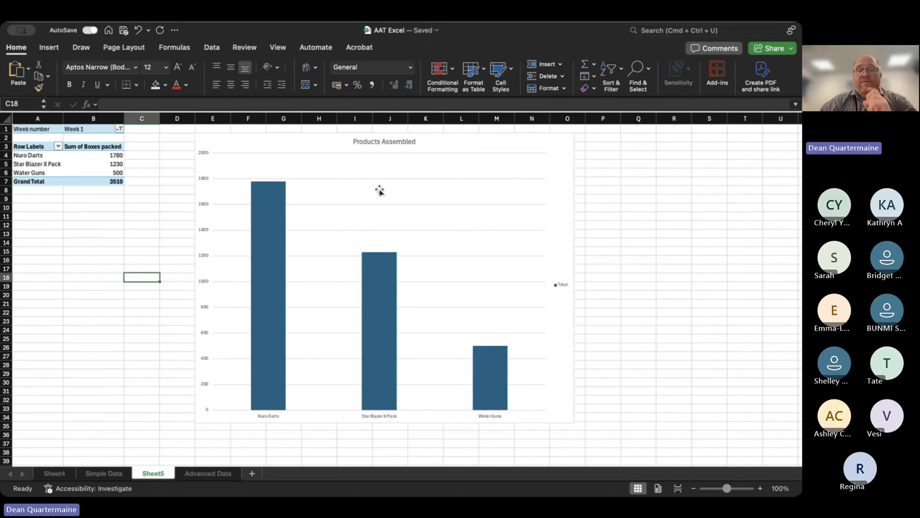
Make the 'Products Assembled' chart title bold.
{"action": "left_click", "coordinate": [382, 142]}
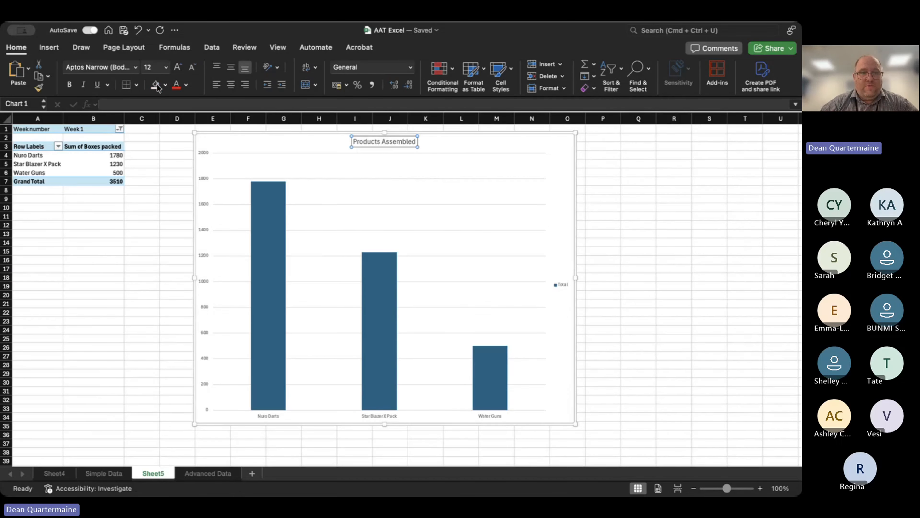
{"action": "left_click", "coordinate": [69, 87]}
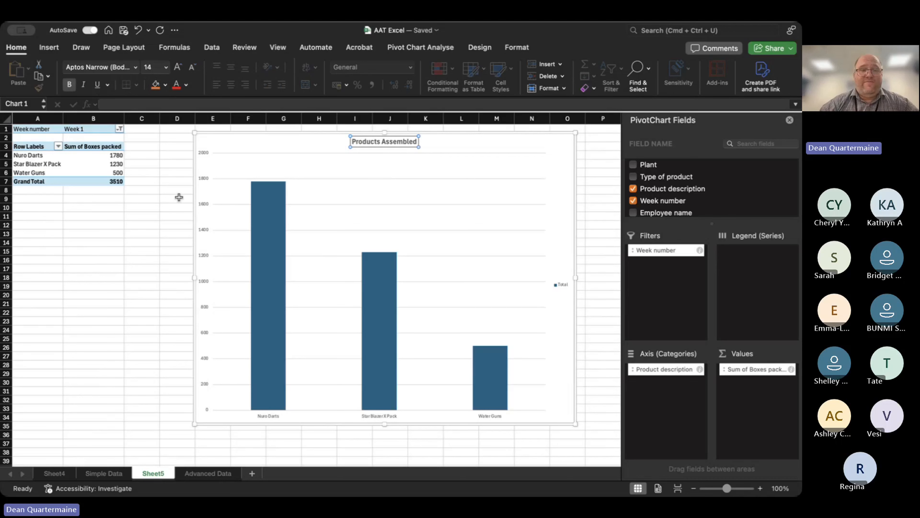
{"action": "left_click", "coordinate": [174, 254]}
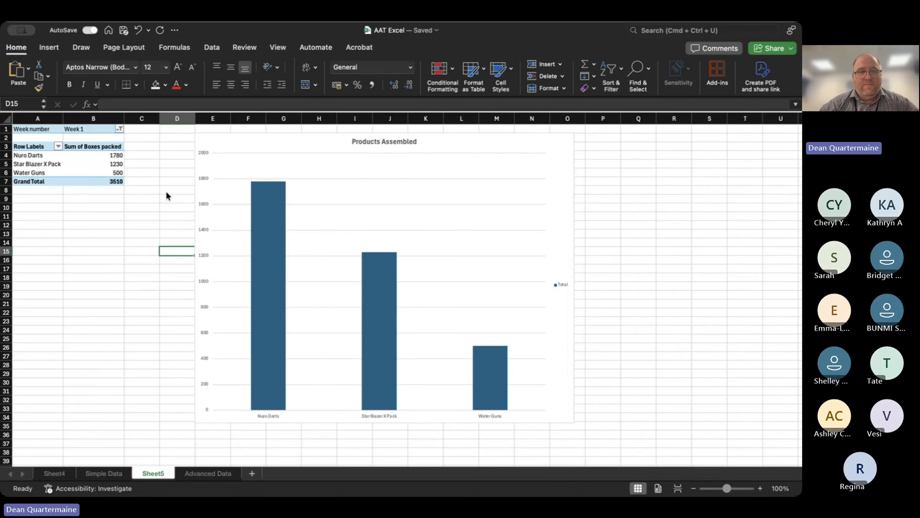
Reset the Week number filter to all weeks, clear every week, and restore the filter to Week 1.
{"action": "key", "text": "super+z"}
{"action": "key", "text": "super+z"}
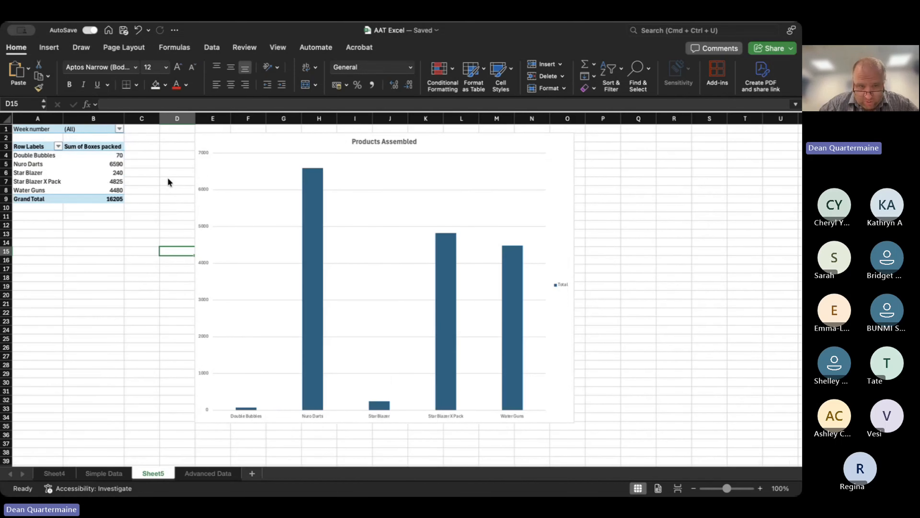
{"action": "key", "text": "super+y"}
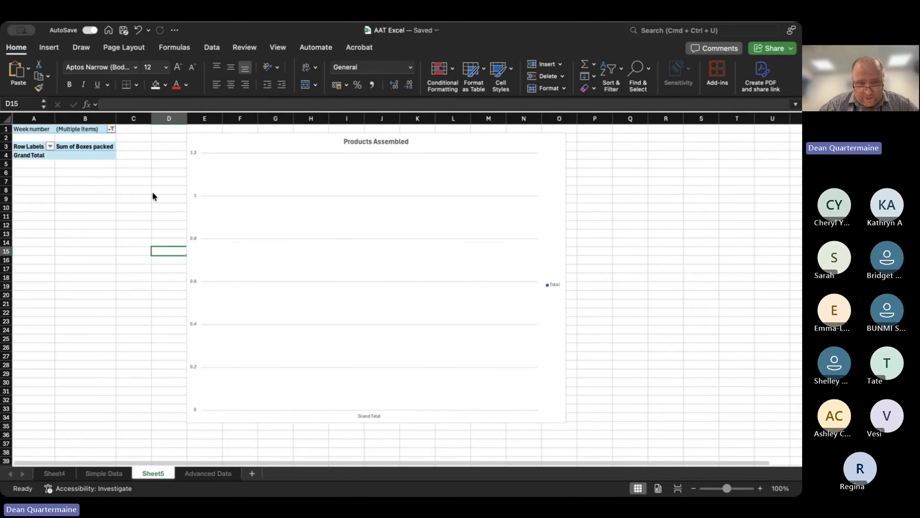
{"action": "key", "text": "super+y"}
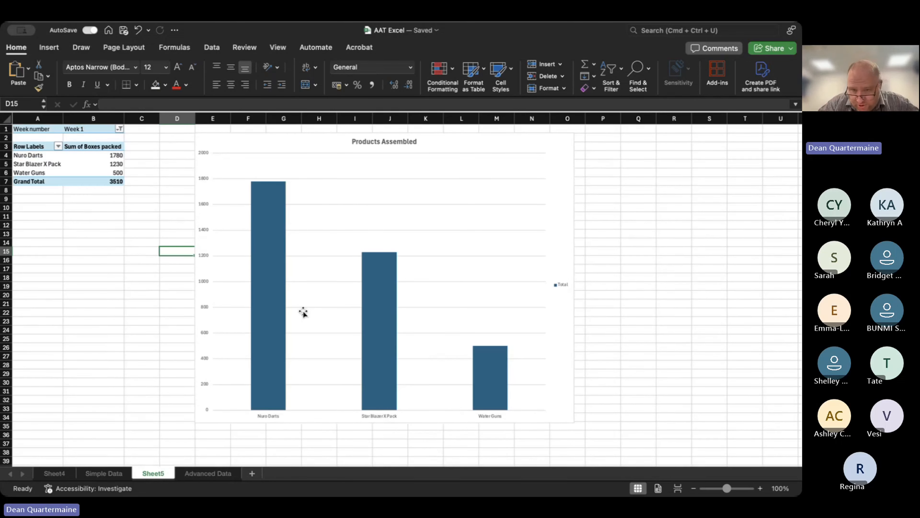
Remove the legend from the Products Assembled PivotChart by setting its Legend element to None.
{"action": "left_click", "coordinate": [448, 178]}
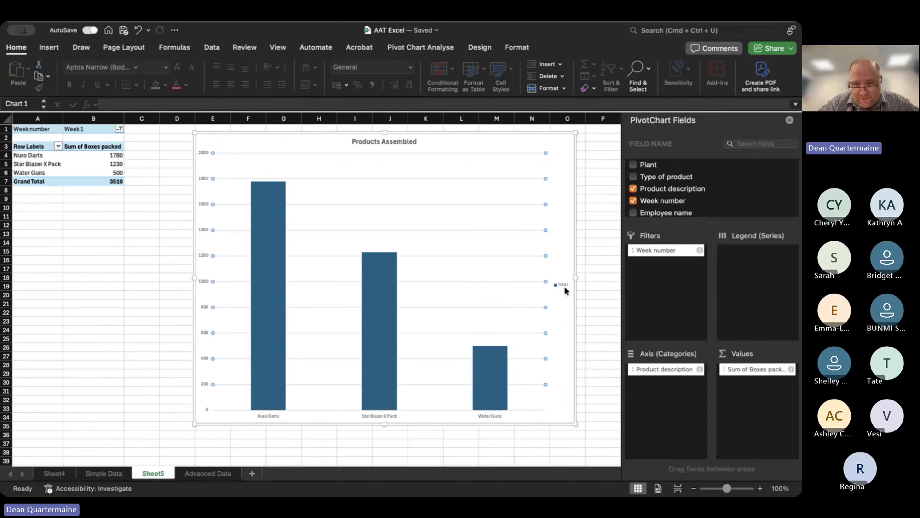
{"action": "left_click", "coordinate": [563, 285]}
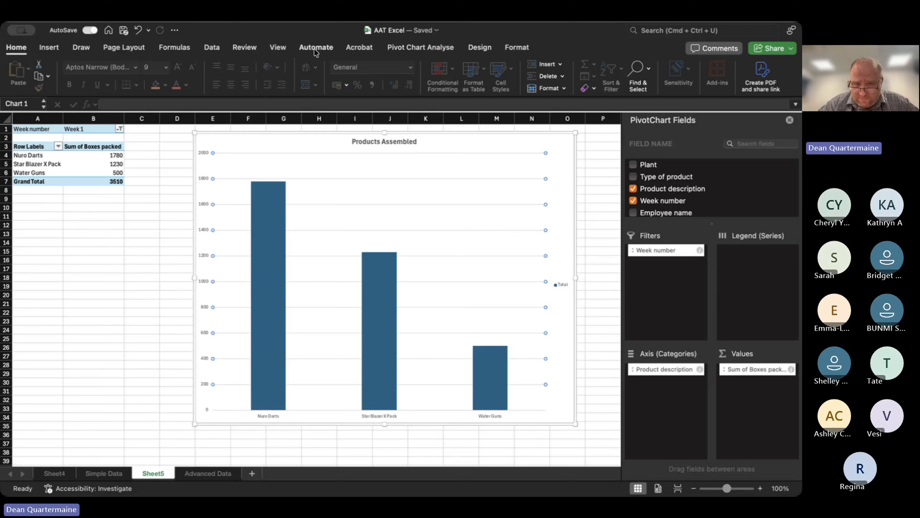
{"action": "left_click", "coordinate": [558, 314]}
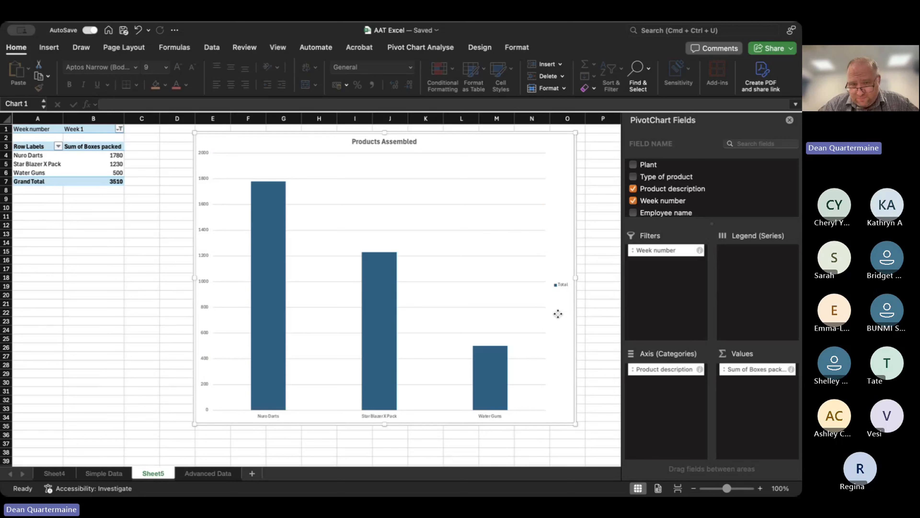
{"action": "left_click", "coordinate": [480, 49]}
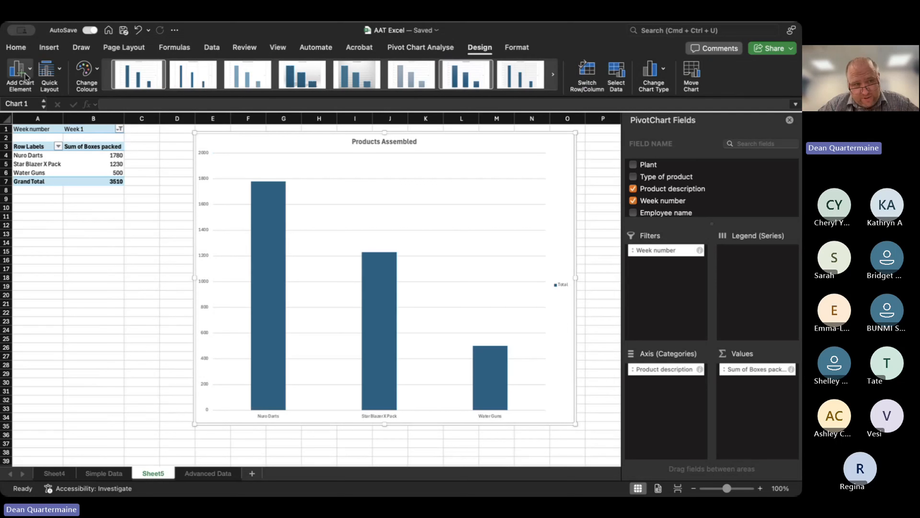
{"action": "left_click", "coordinate": [27, 72]}
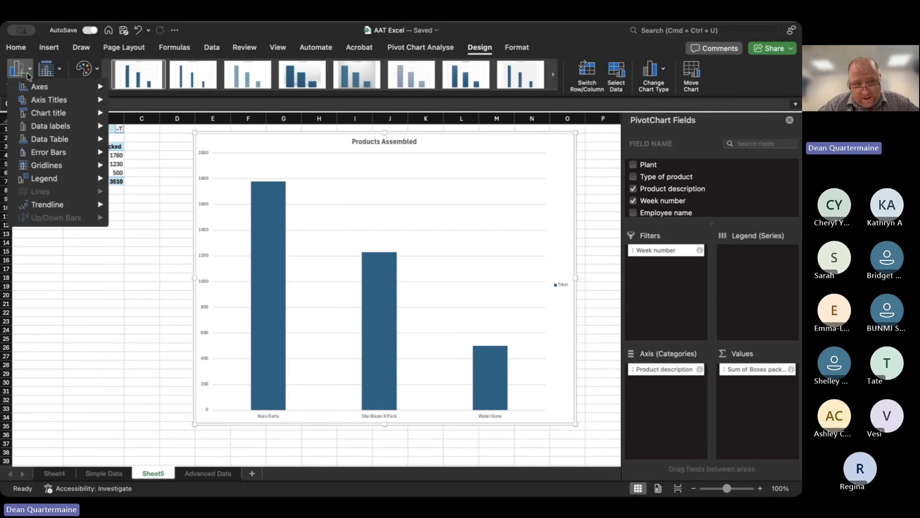
{"action": "mouse_move", "coordinate": [55, 90]}
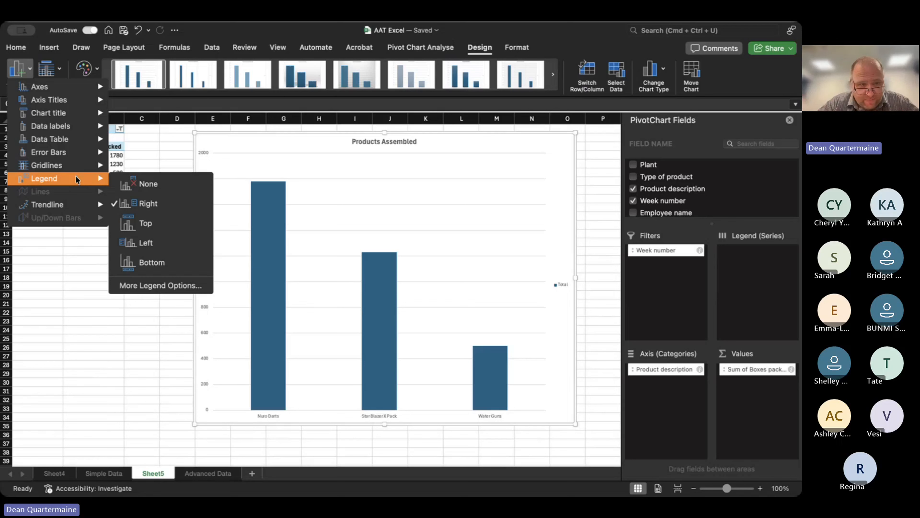
{"action": "left_click", "coordinate": [154, 186]}
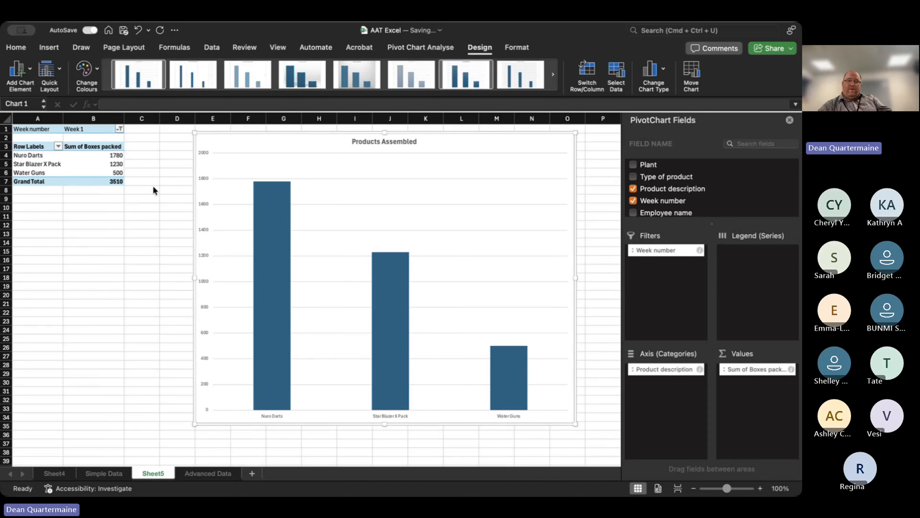
Extend the PivotTable's Week number filter to include another week besides Week 1.
{"action": "left_click", "coordinate": [117, 127]}
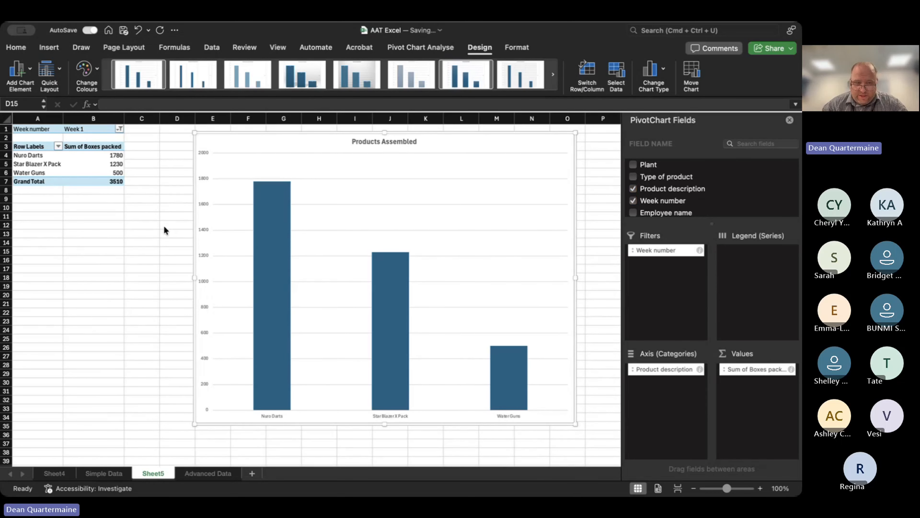
{"action": "key", "text": "Escape"}
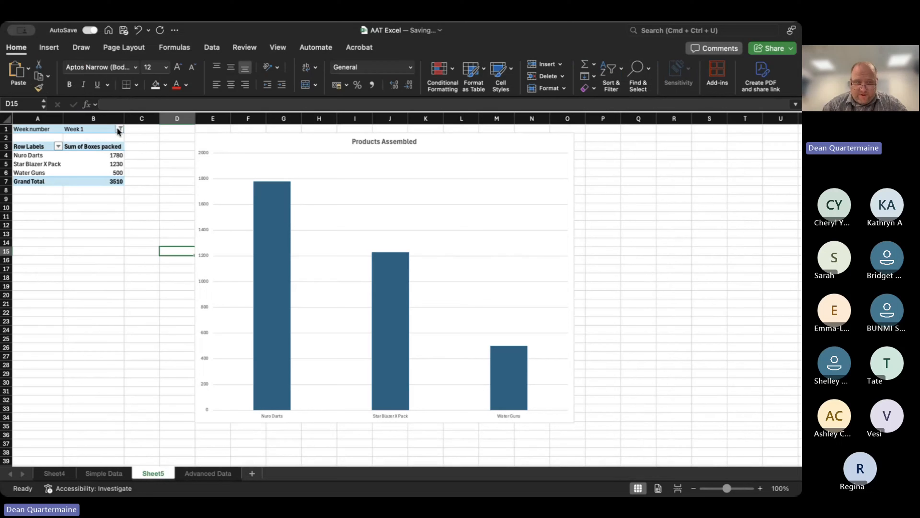
{"action": "left_click", "coordinate": [153, 225]}
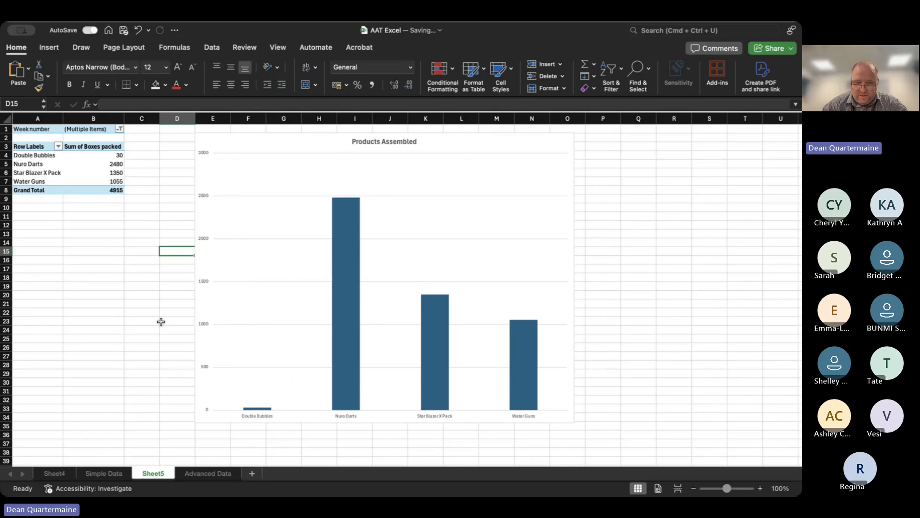
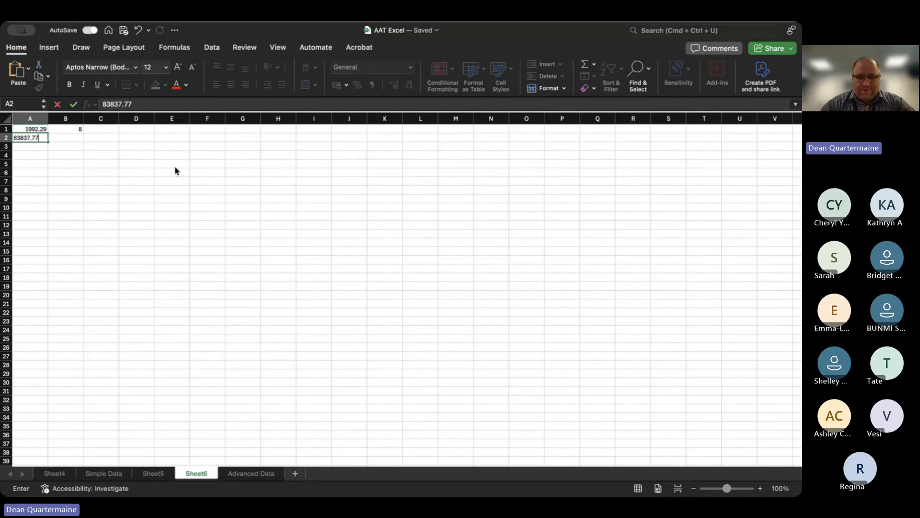
Confirm 83837.77 in A2, enter 983.88 in A3, and clear the value from B1.
{"action": "key", "text": "Return"}
{"action": "type", "text": "983"}
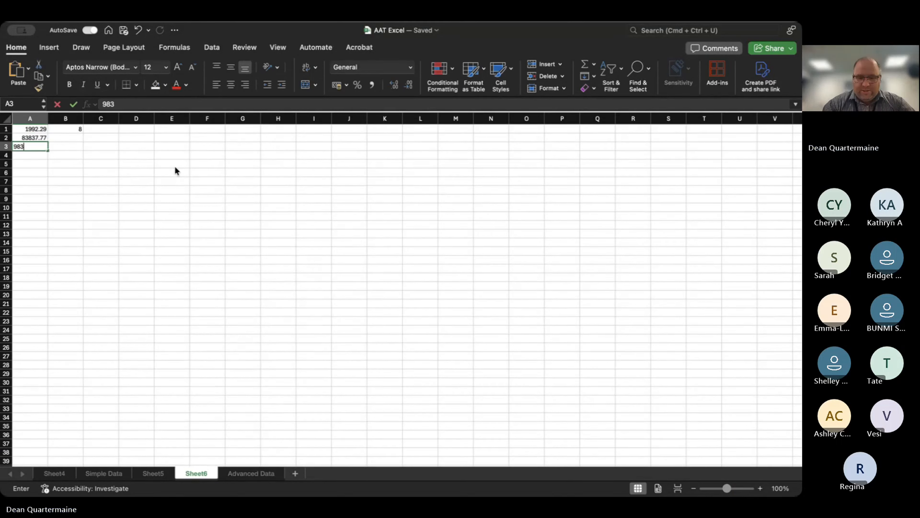
{"action": "type", "text": ".88"}
{"action": "key", "text": "Up"}
{"action": "key", "text": "Up"}
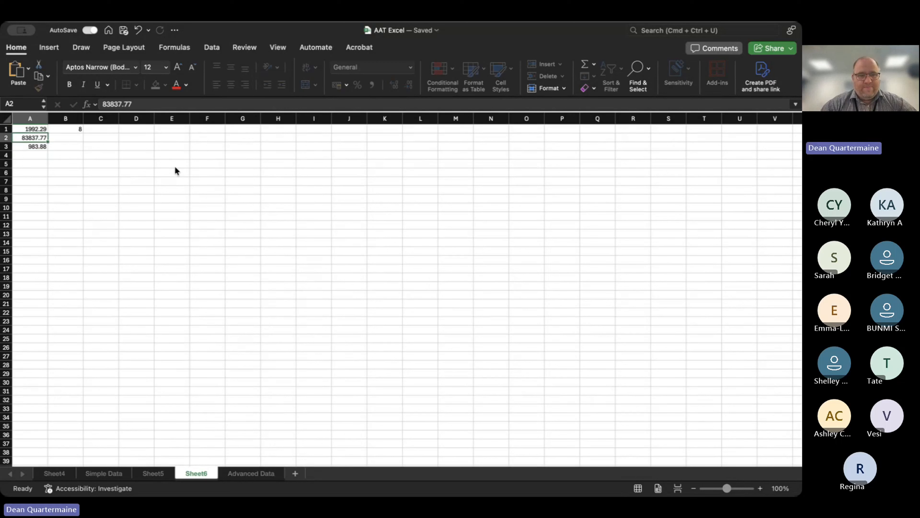
{"action": "key", "text": "Right"}
{"action": "key", "text": "Down"}
{"action": "key", "text": "Down"}
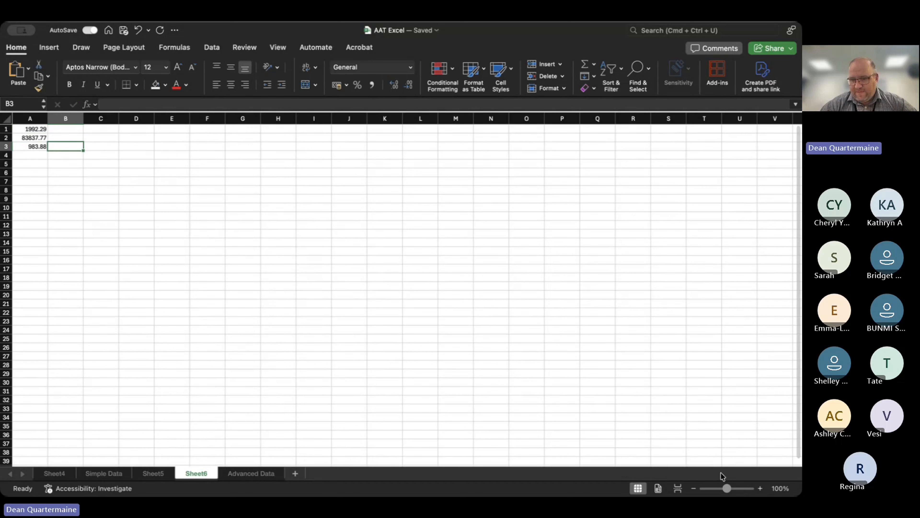
Insert a blank row above the first number in row 1.
{"action": "left_click", "coordinate": [759, 489]}
{"action": "left_click", "coordinate": [759, 490]}
{"action": "left_click", "coordinate": [760, 489]}
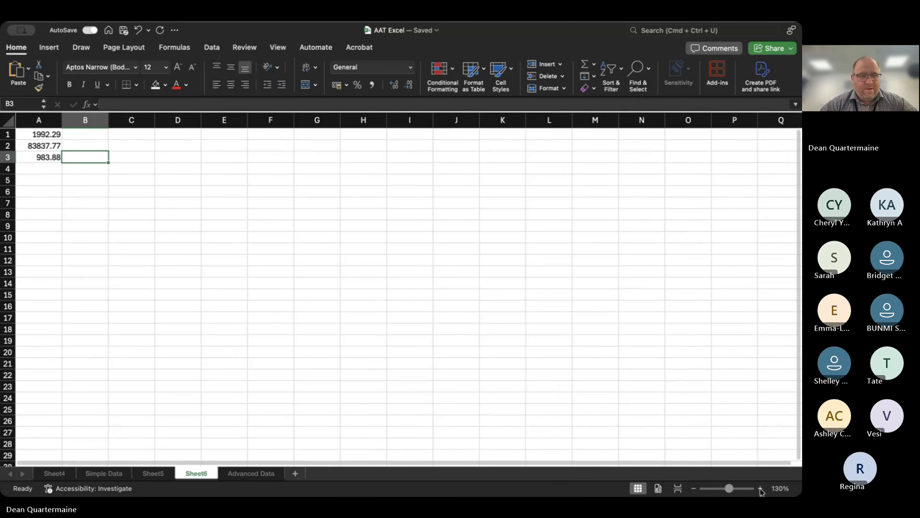
{"action": "left_click", "coordinate": [760, 490]}
{"action": "left_click", "coordinate": [760, 490]}
{"action": "left_click", "coordinate": [760, 489]}
{"action": "left_click", "coordinate": [760, 490]}
{"action": "left_click", "coordinate": [760, 489]}
{"action": "left_click", "coordinate": [92, 144]}
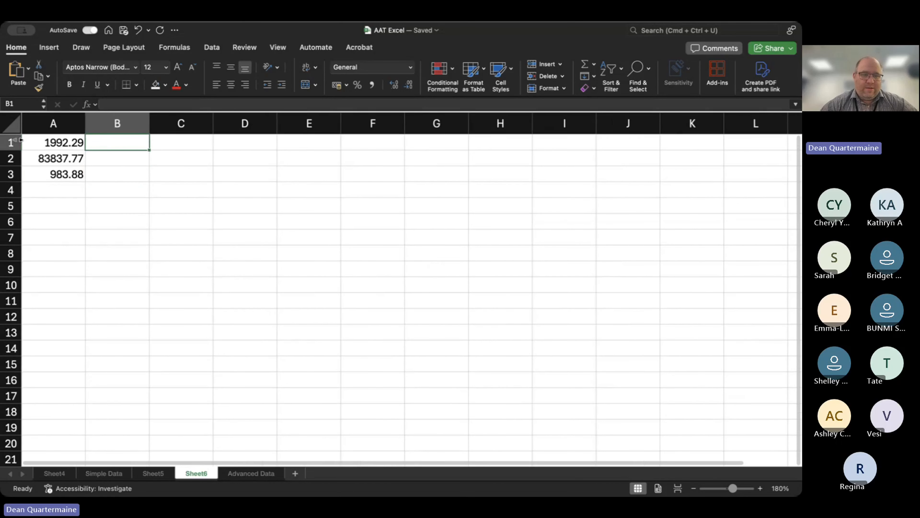
{"action": "left_click", "coordinate": [11, 143]}
{"action": "right_click", "coordinate": [10, 143]}
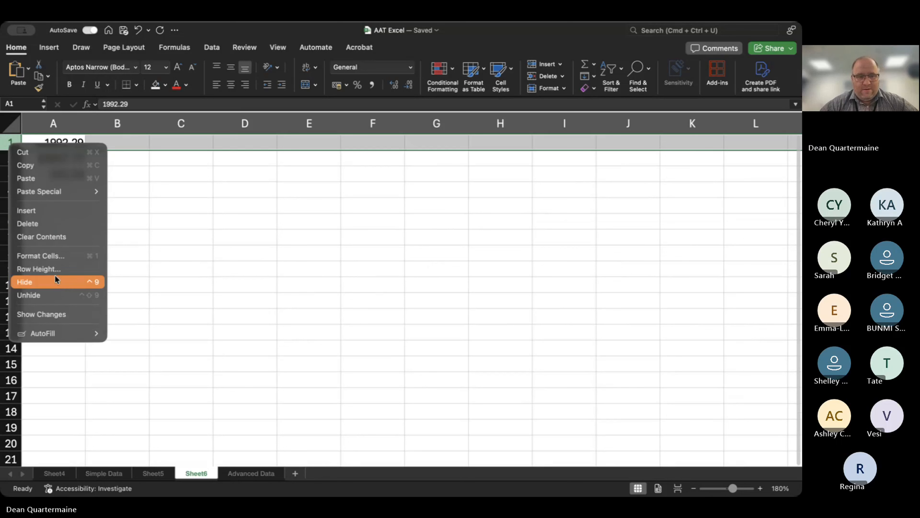
{"action": "left_click", "coordinate": [40, 211]}
Enter the column headings Price in A1 and Quantity in B1.
{"action": "left_click", "coordinate": [61, 141]}
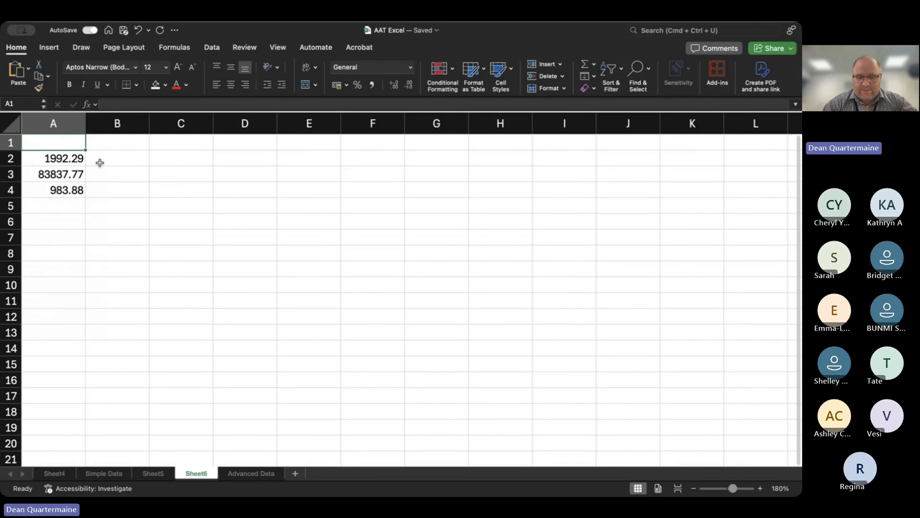
{"action": "type", "text": "Pri"}
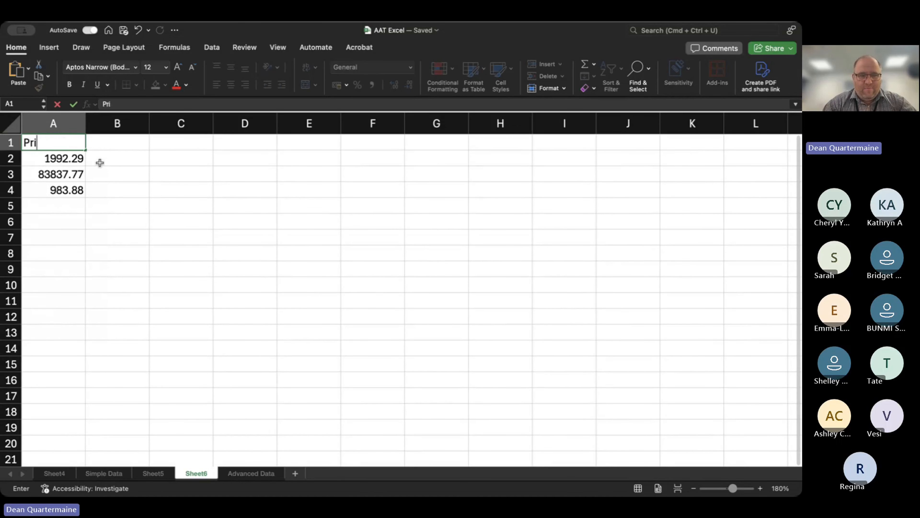
{"action": "type", "text": "ce"}
{"action": "key", "text": "Tab"}
{"action": "type", "text": "Quan"}
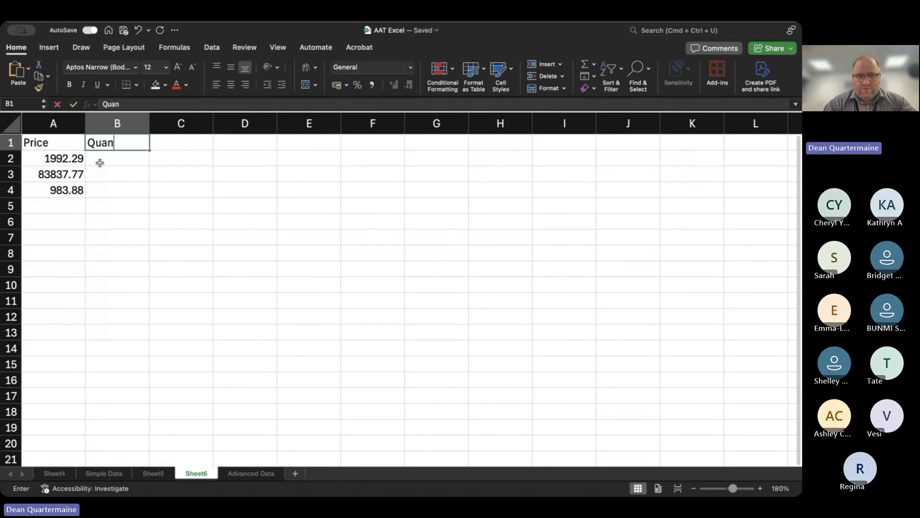
{"action": "type", "text": "ti"}
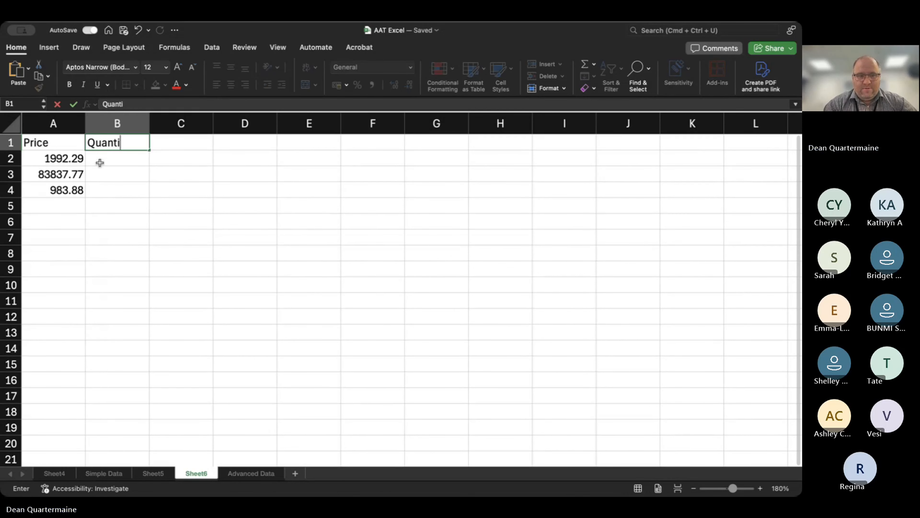
{"action": "type", "text": "ty"}
{"action": "key", "text": "Tab"}
Enter the heading Total in C1, correcting the typing errors.
{"action": "type", "text": "Tio"}
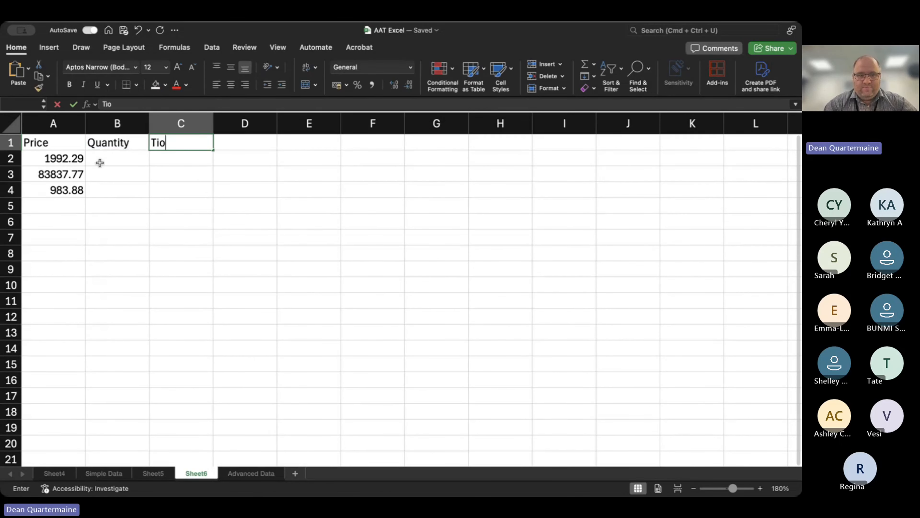
{"action": "type", "text": "ta"}
{"action": "key", "text": "BackSpace"}
{"action": "key", "text": "BackSpace"}
{"action": "key", "text": "BackSpace"}
{"action": "key", "text": "BackSpace"}
{"action": "type", "text": "otal"}
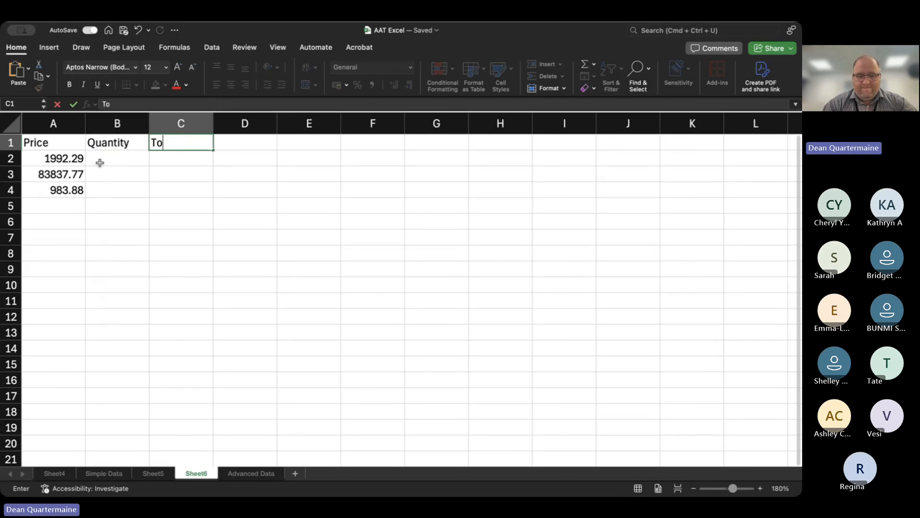
{"action": "type", "text": ";"}
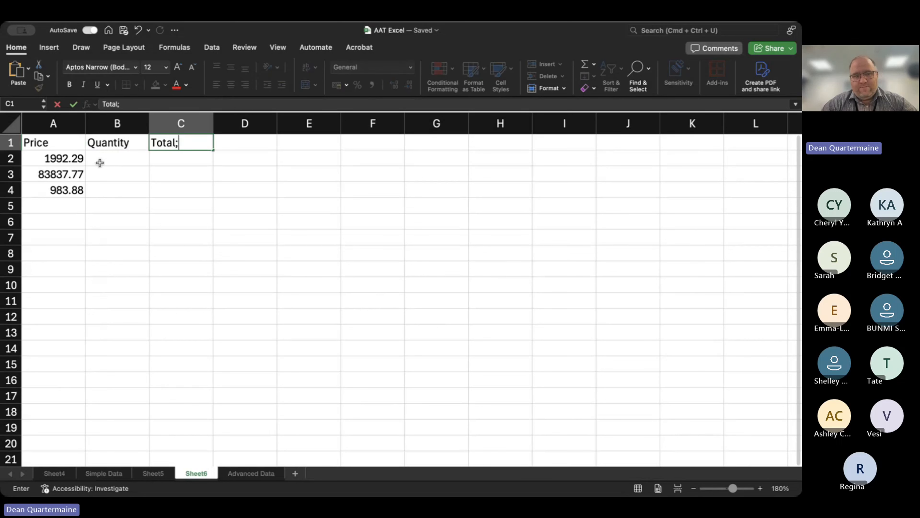
{"action": "key", "text": "Return"}
{"action": "key", "text": "Up"}
{"action": "key", "text": "Right"}
{"action": "key", "text": "Right"}
{"action": "left_click", "coordinate": [146, 105]}
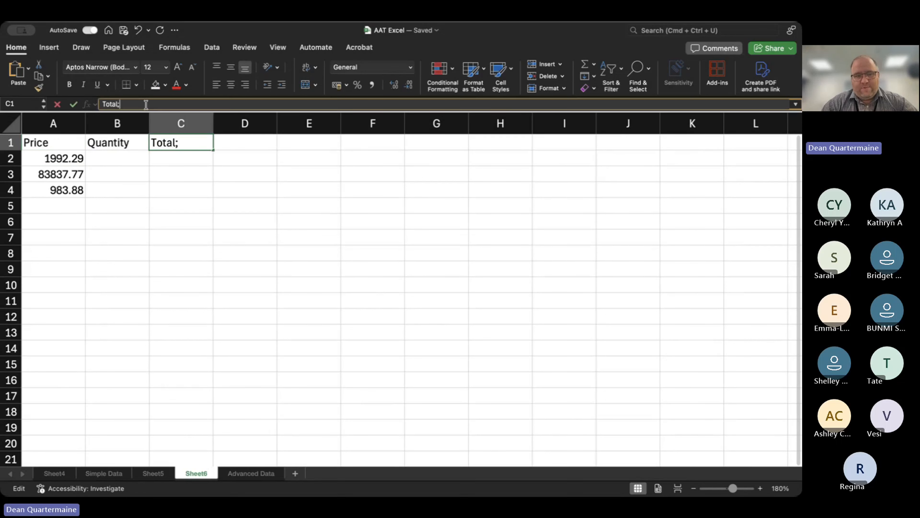
{"action": "key", "text": "BackSpace"}
{"action": "key", "text": "Return"}
Enter the quantities 34, 12 and 7 in cells B2 to B4.
{"action": "key", "text": "Left"}
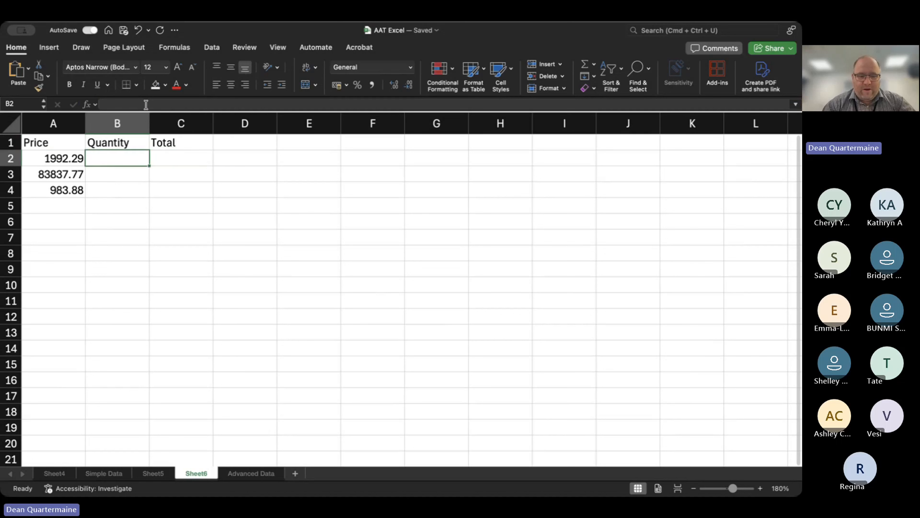
{"action": "type", "text": "34"}
{"action": "key", "text": "Return"}
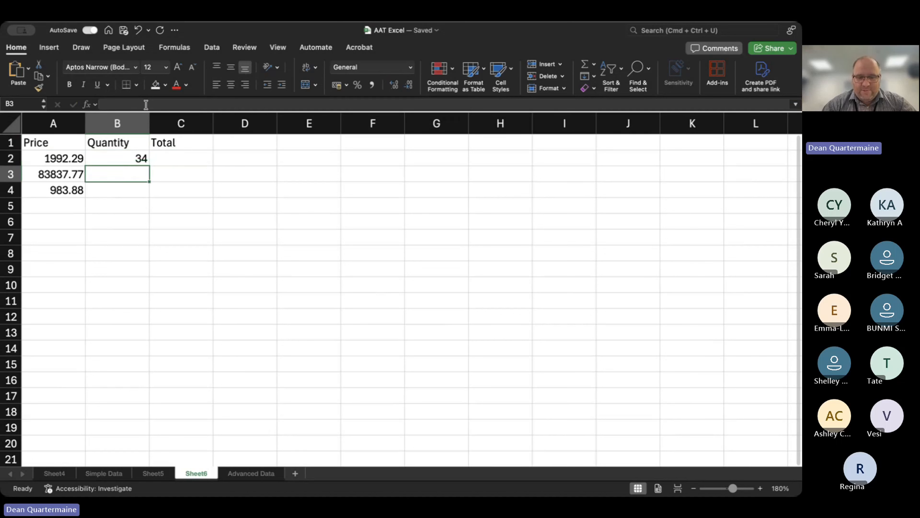
{"action": "type", "text": "12"}
{"action": "key", "text": "Return"}
{"action": "type", "text": "7"}
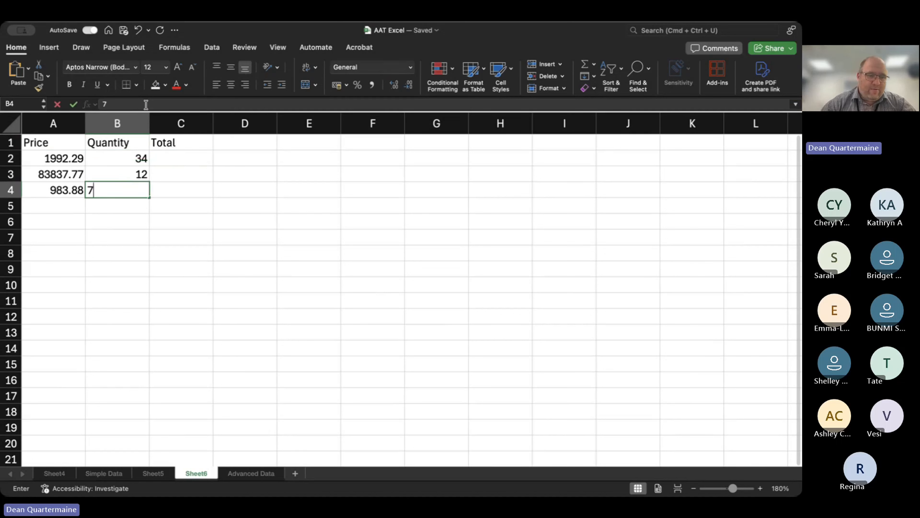
{"action": "key", "text": "Return"}
Multiply price by quantity in C2 with =A2*B2 and fill the formula down to C4.
{"action": "key", "text": "Up"}
{"action": "key", "text": "Up"}
{"action": "key", "text": "Up"}
{"action": "key", "text": "Right"}
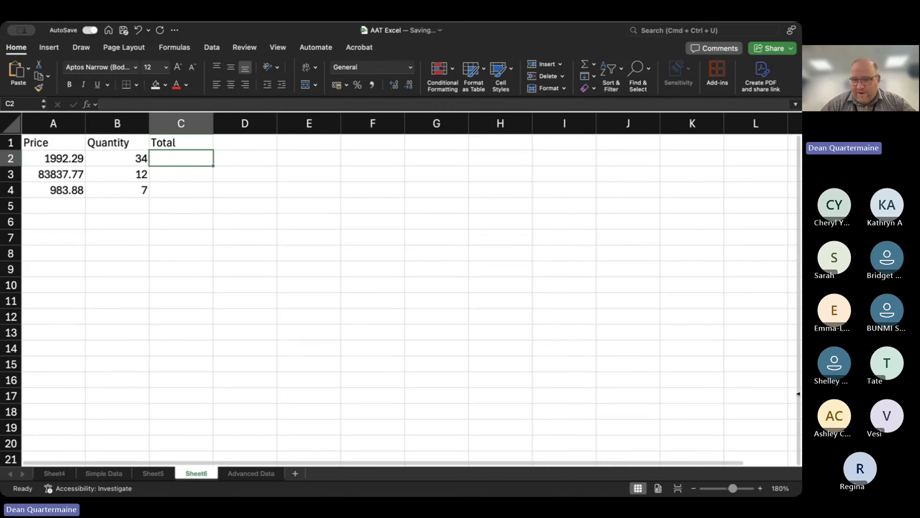
{"action": "left_click", "coordinate": [761, 489]}
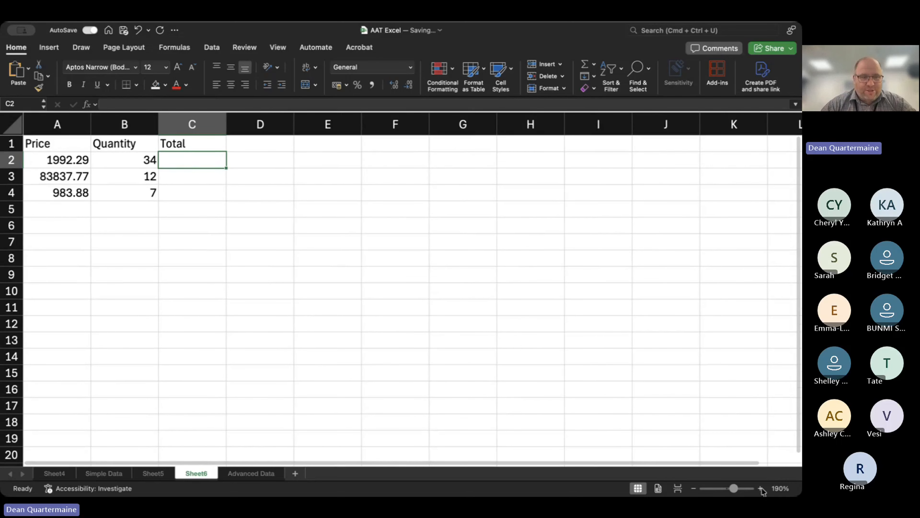
{"action": "left_click", "coordinate": [761, 489]}
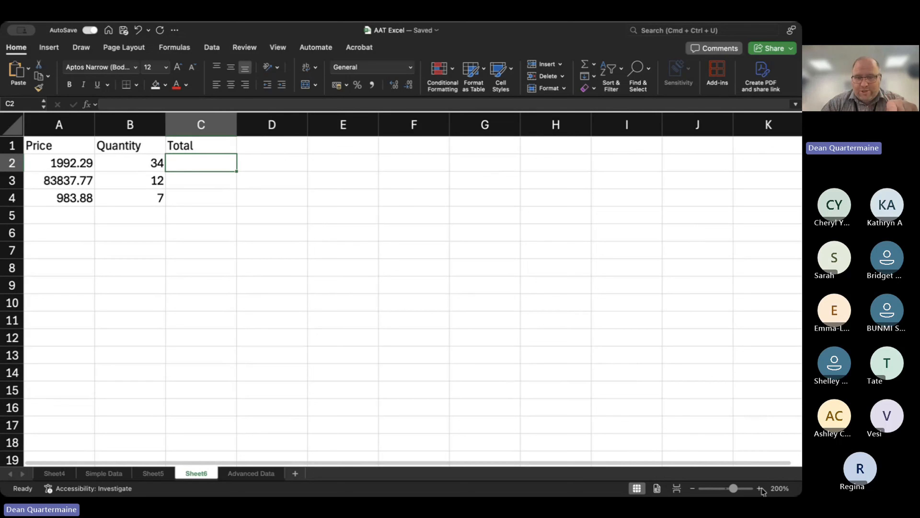
{"action": "type", "text": "="}
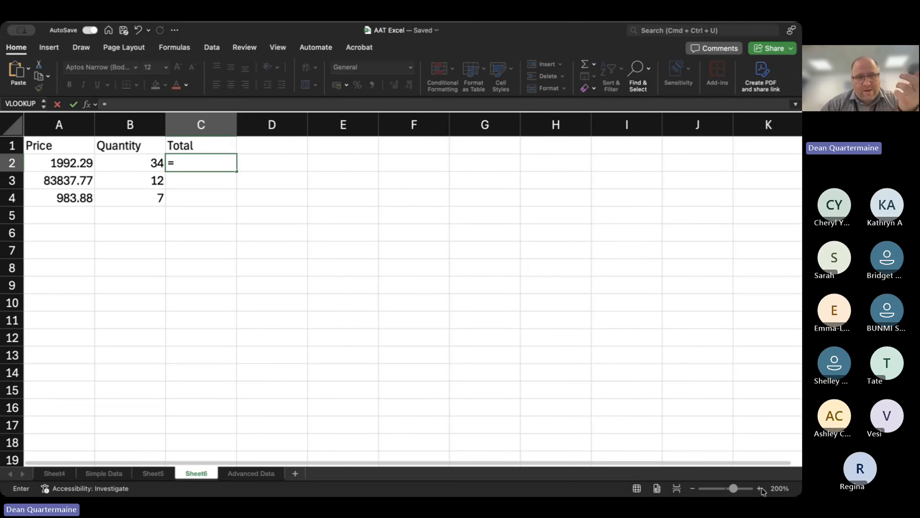
{"action": "type", "text": "A2*"}
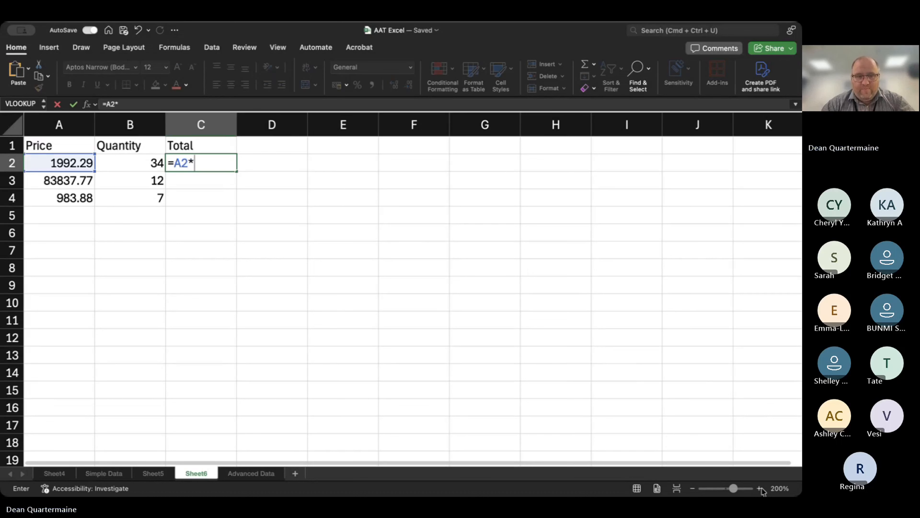
{"action": "type", "text": "B2"}
{"action": "key", "text": "Return"}
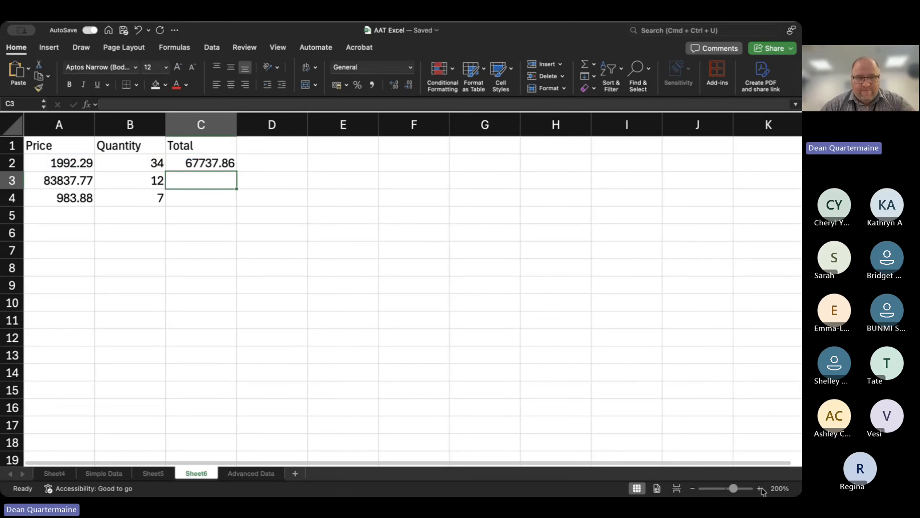
{"action": "key", "text": "Up"}
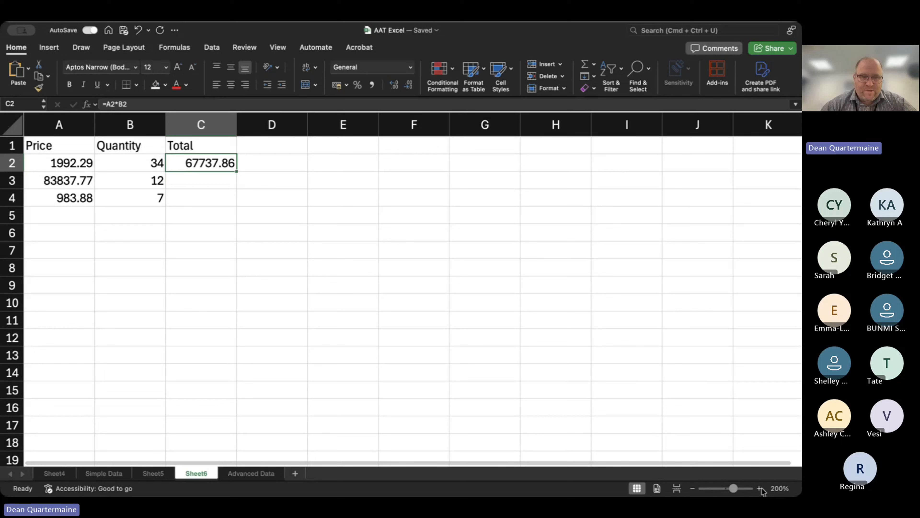
{"action": "double_click", "coordinate": [236, 171]}
Apply the comma number style to the prices in A2:A4 and the totals in C2:C4.
{"action": "left_click_drag", "start_coordinate": [59, 163], "coordinate": [59, 198]}
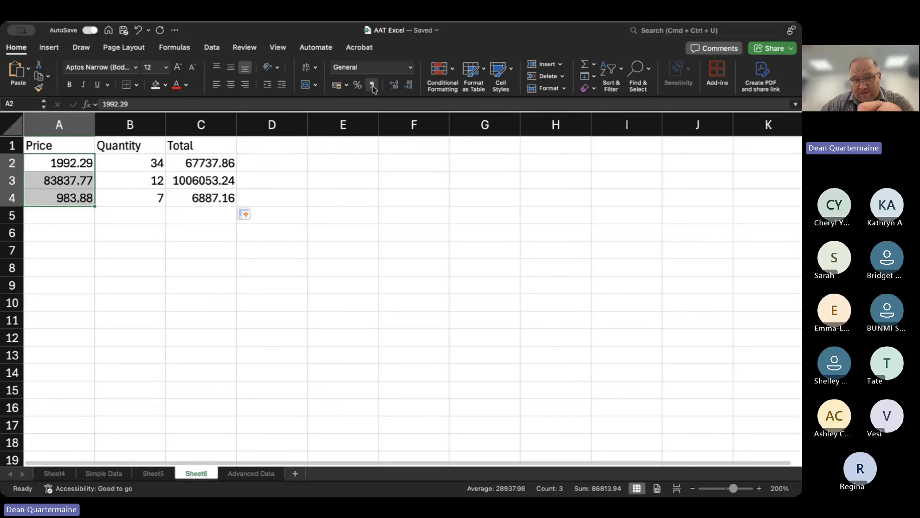
{"action": "left_click", "coordinate": [372, 85]}
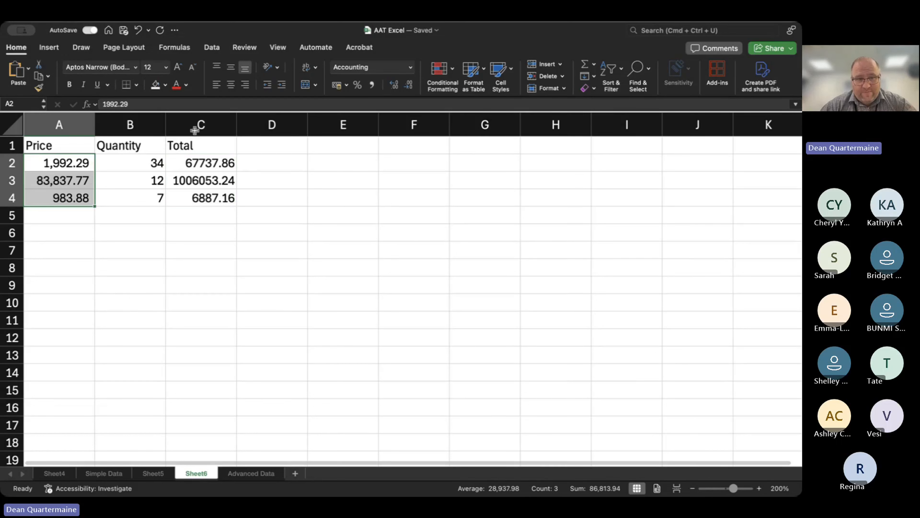
{"action": "left_click_drag", "start_coordinate": [190, 164], "coordinate": [215, 196]}
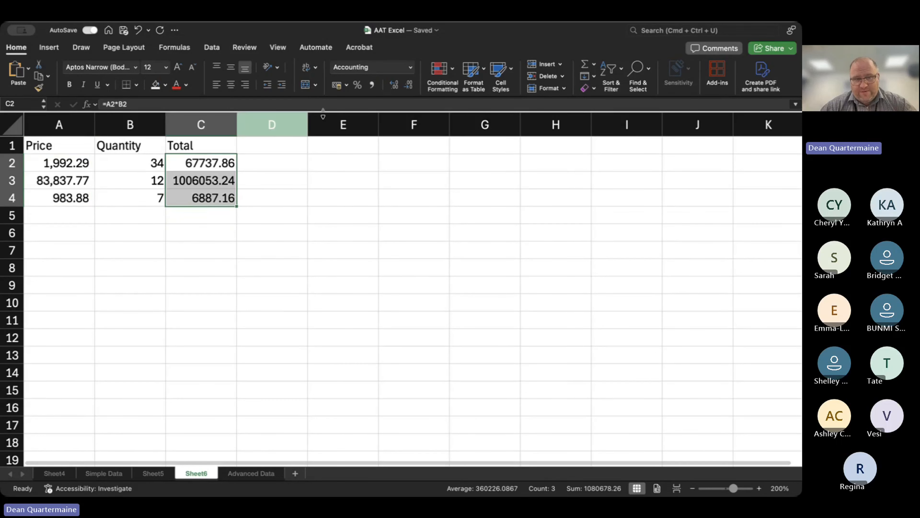
{"action": "left_click", "coordinate": [373, 85]}
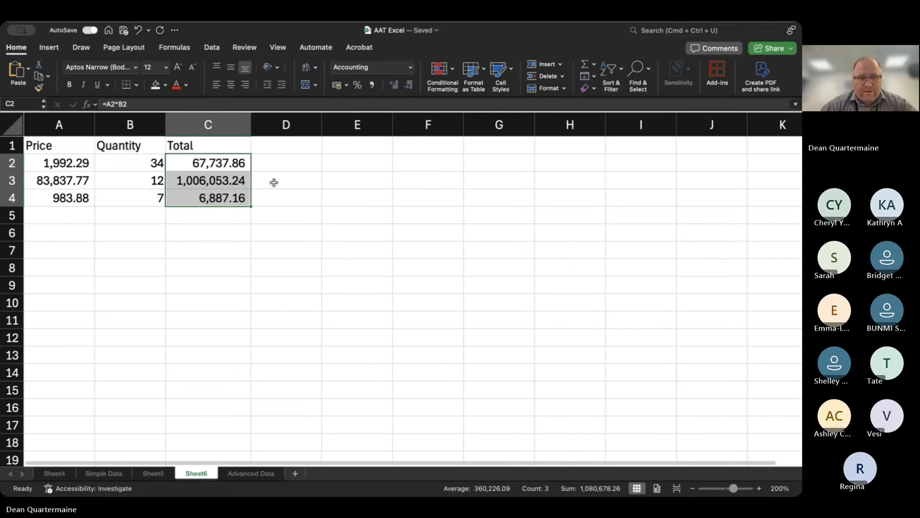
Enter the heading Round Up in D1, beside the Total heading.
{"action": "left_click", "coordinate": [306, 173]}
{"action": "key", "text": "Down"}
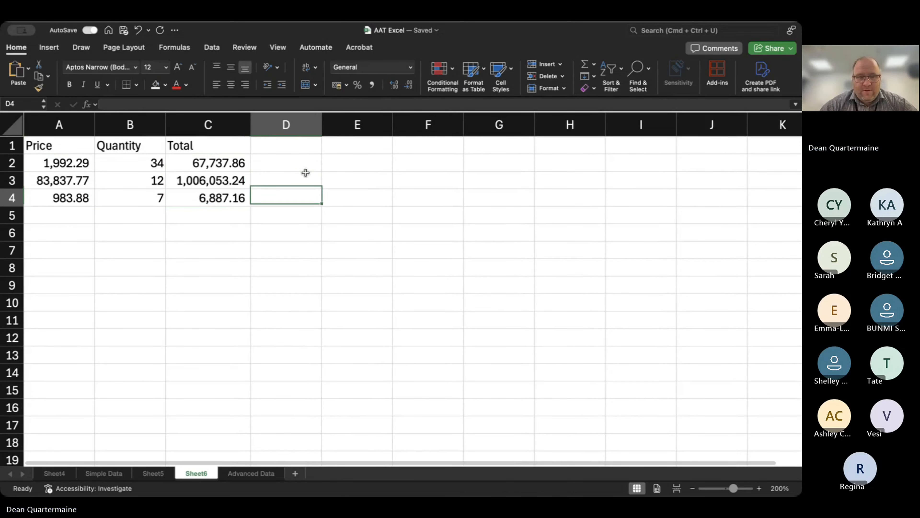
{"action": "key", "text": "Up"}
{"action": "key", "text": "Up"}
{"action": "key", "text": "Up"}
{"action": "type", "text": "Roun"}
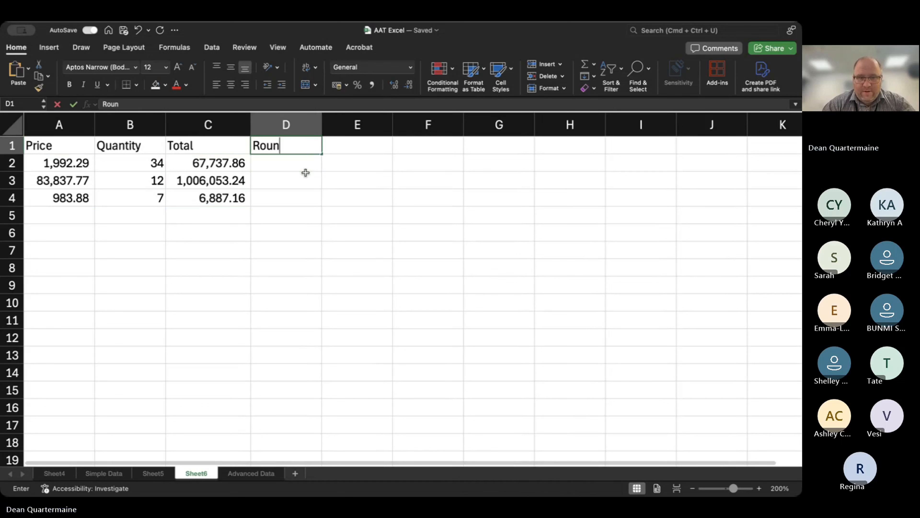
{"action": "type", "text": "d U"}
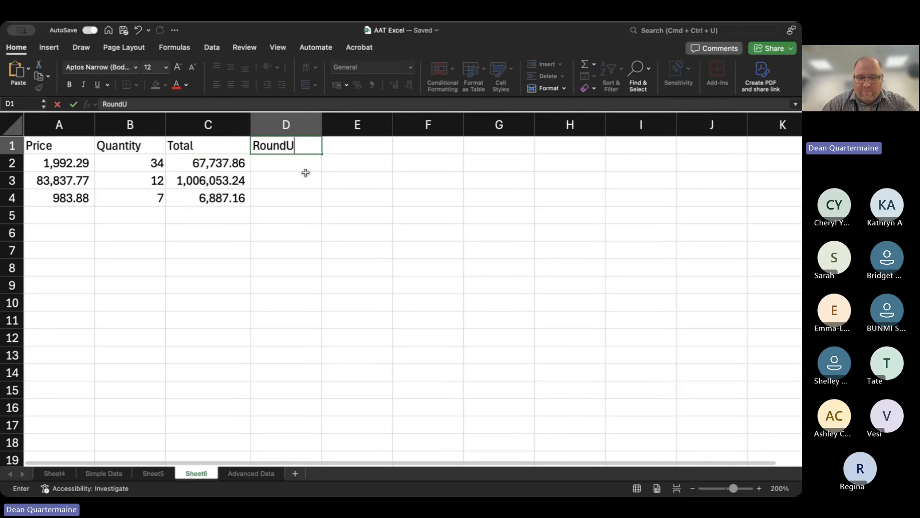
{"action": "key", "text": "BackSpace"}
{"action": "type", "text": "Up"}
{"action": "key", "text": "Return"}
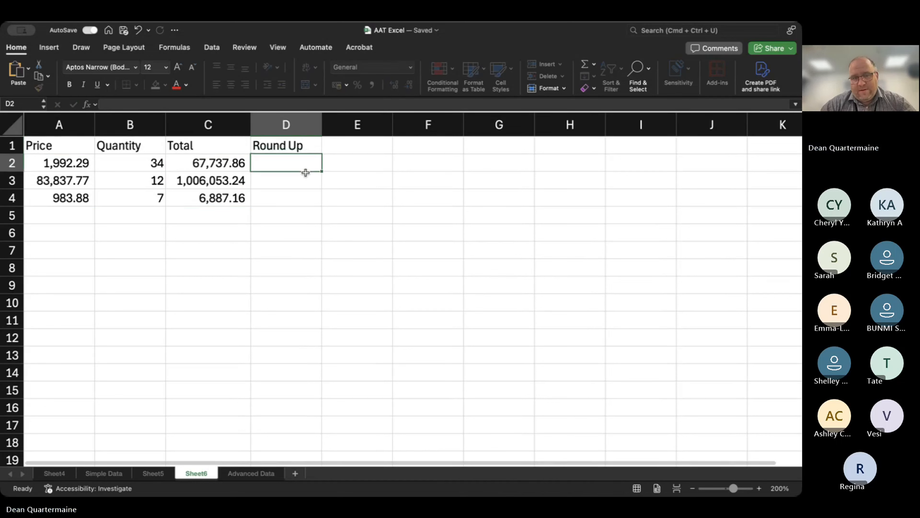
{"action": "key", "text": "Up"}
{"action": "key", "text": "Right"}
{"action": "key", "text": "Left"}
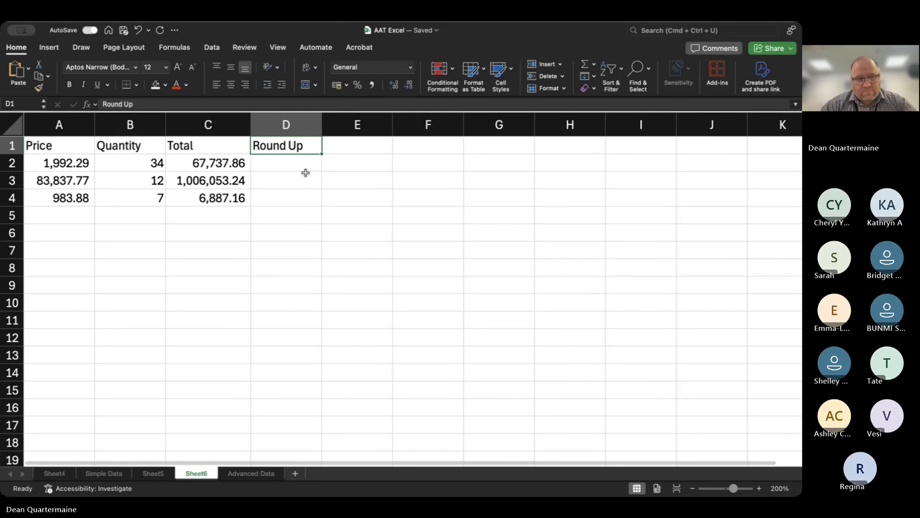
{"action": "key", "text": "Down"}
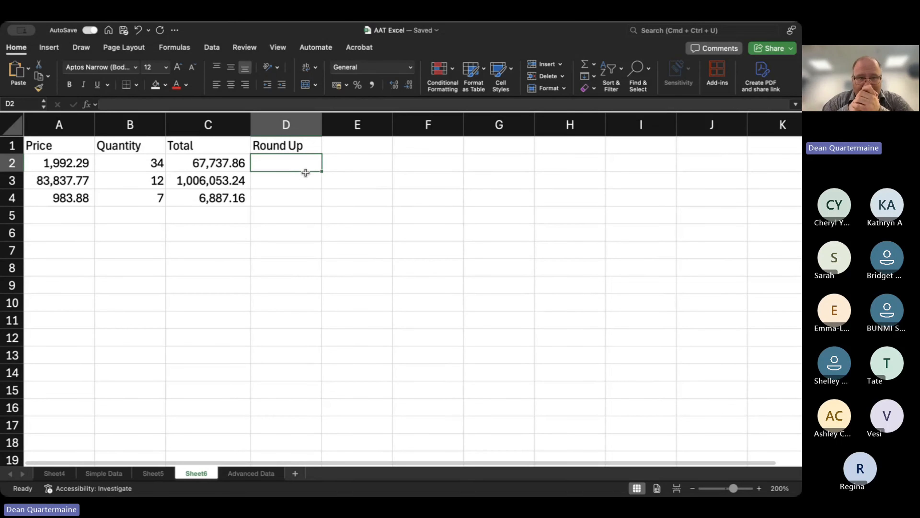
{"action": "type", "text": "="}
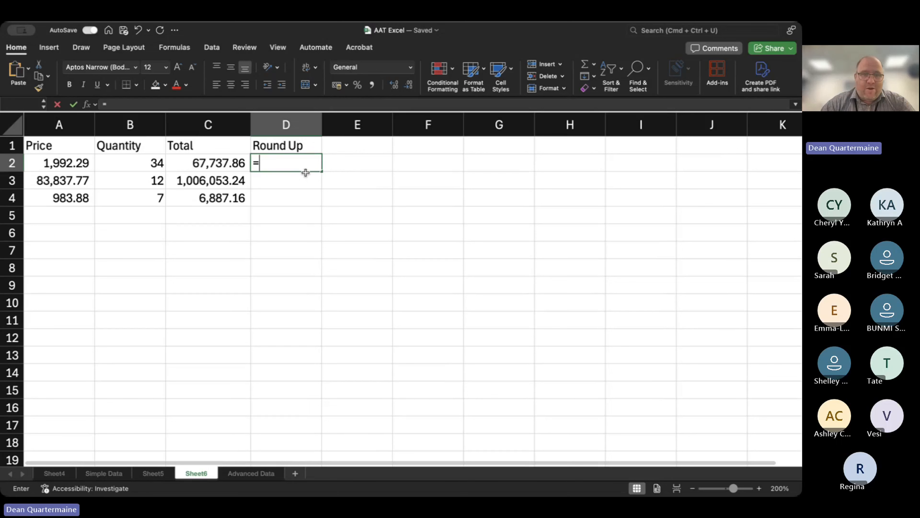
{"action": "key", "text": "Left"}
{"action": "key", "text": "Escape"}
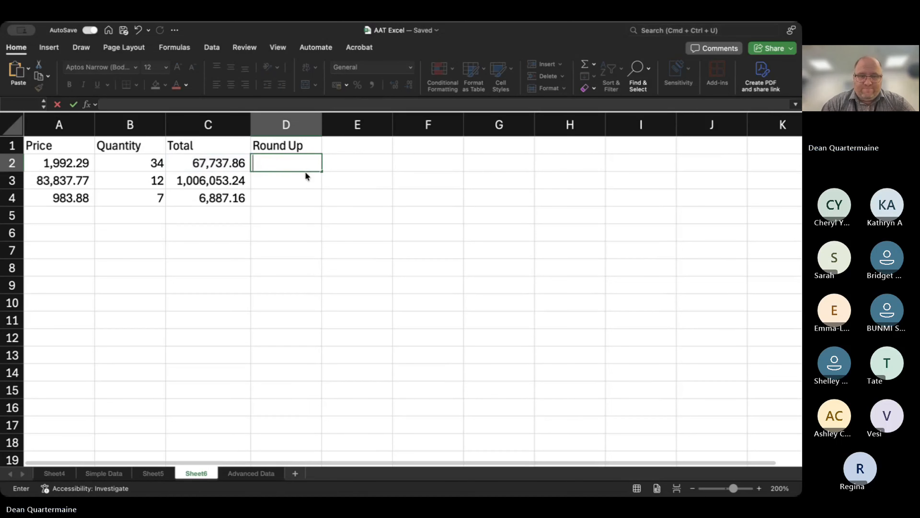
{"action": "type", "text": "=R"}
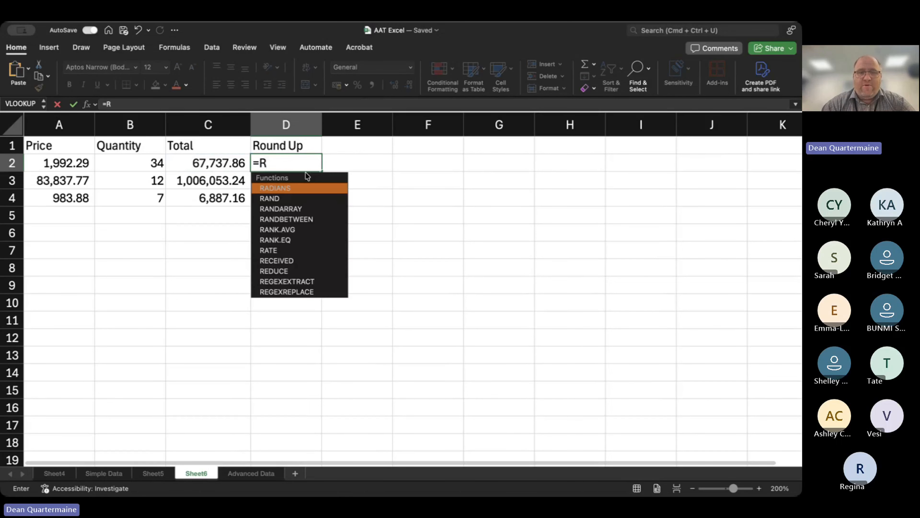
{"action": "type", "text": "O"}
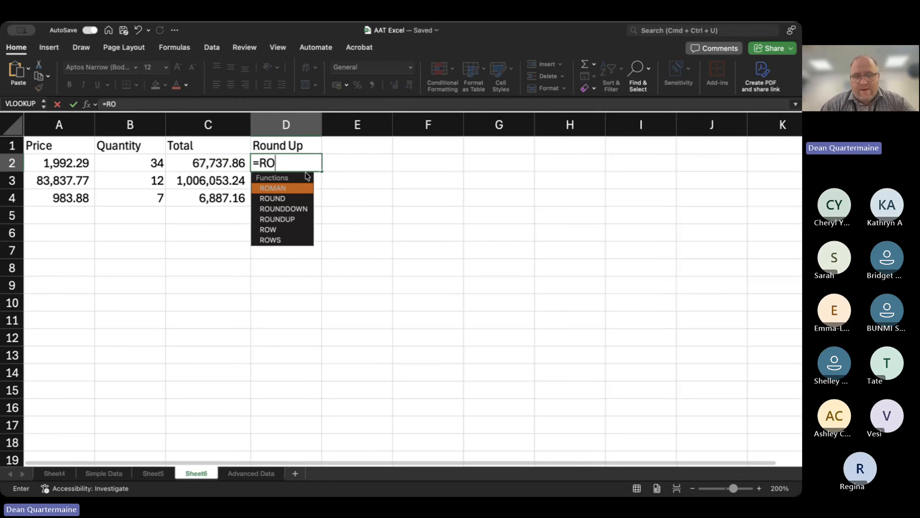
{"action": "type", "text": "UMN"}
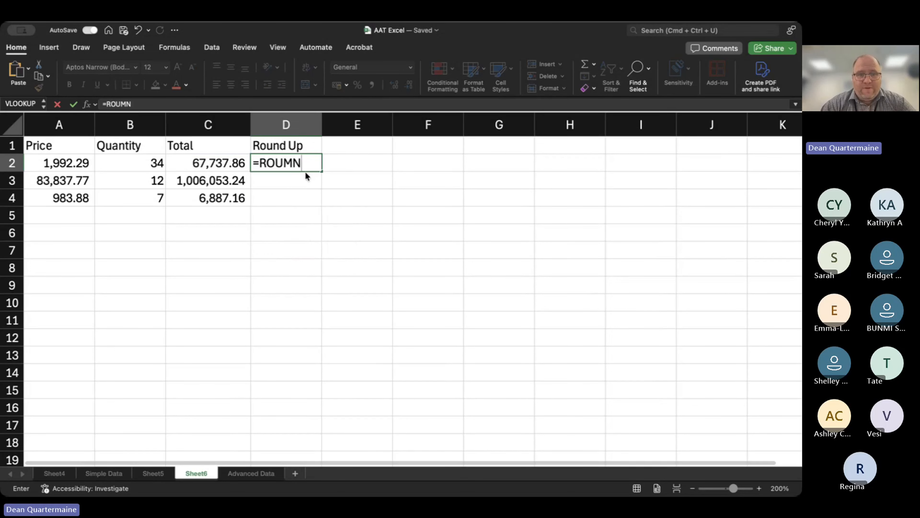
{"action": "key", "text": "BackSpace"}
{"action": "key", "text": "BackSpace"}
{"action": "type", "text": "ND"}
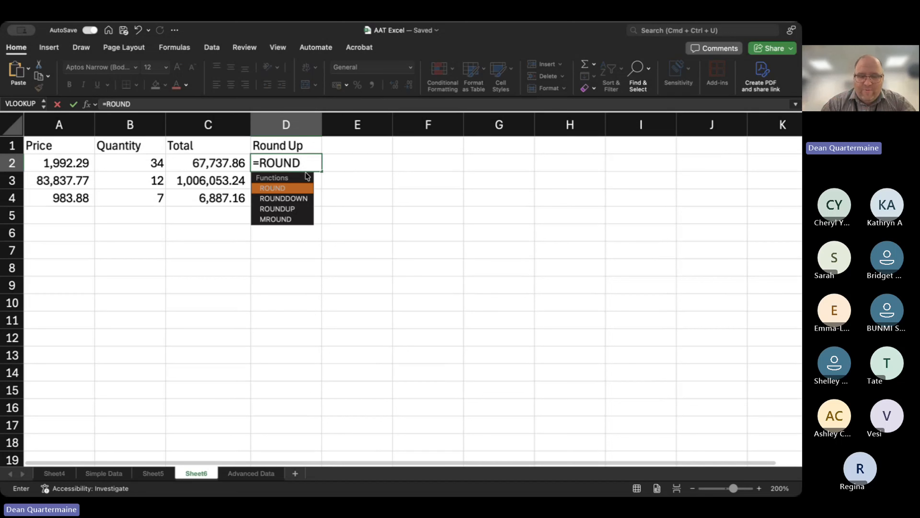
{"action": "type", "text": "UP("}
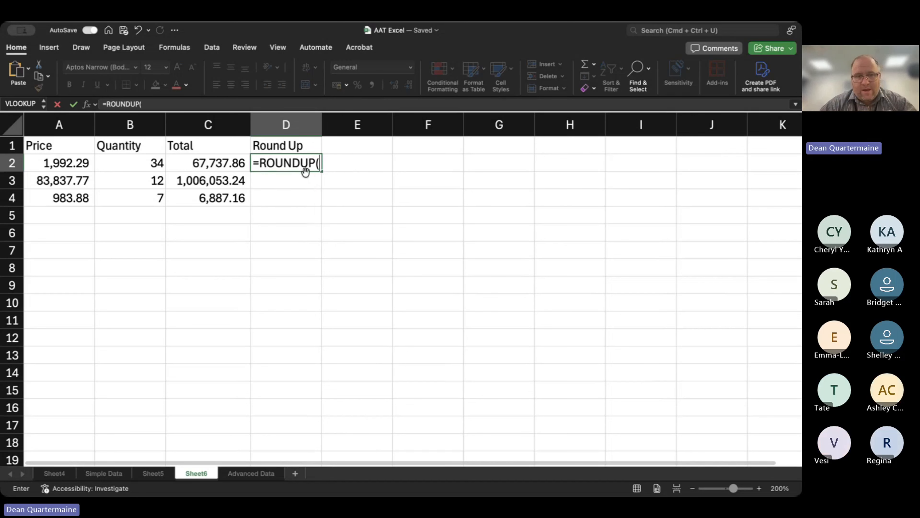
{"action": "left_click", "coordinate": [218, 163]}
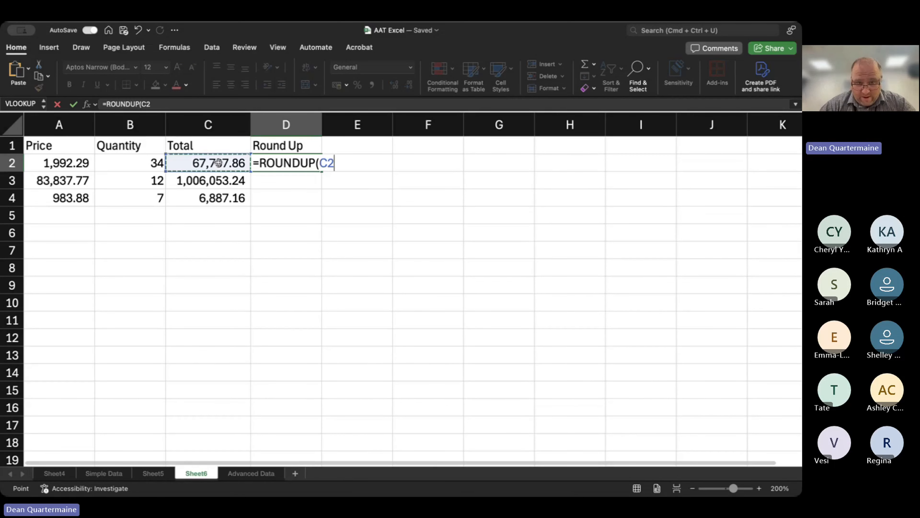
{"action": "type", "text": ","}
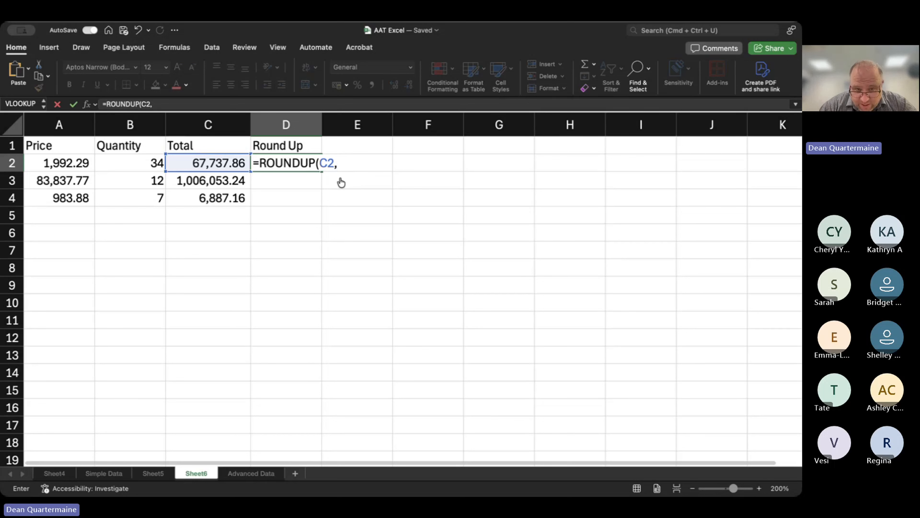
{"action": "left_click", "coordinate": [342, 157]}
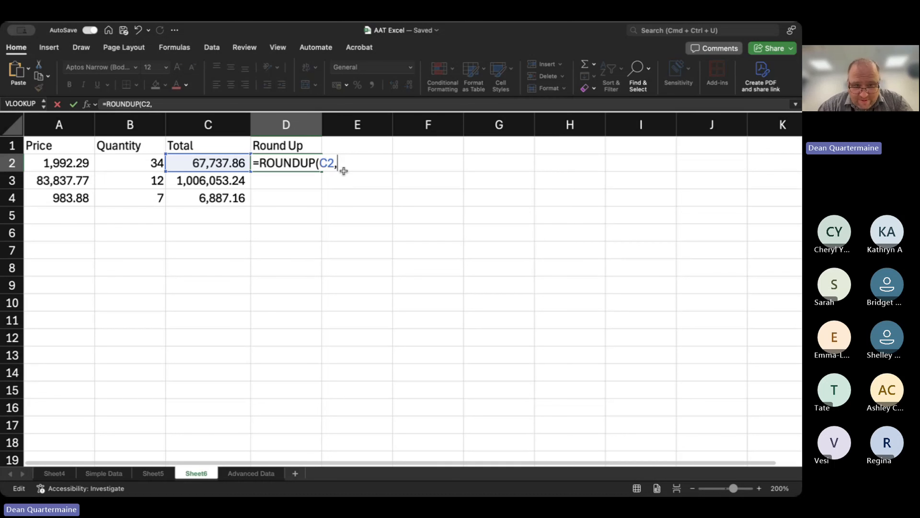
{"action": "key", "text": "Escape"}
Enter =ROUNDUP(C2,0) in D2 to round the first total up to a whole number.
{"action": "type", "text": "="}
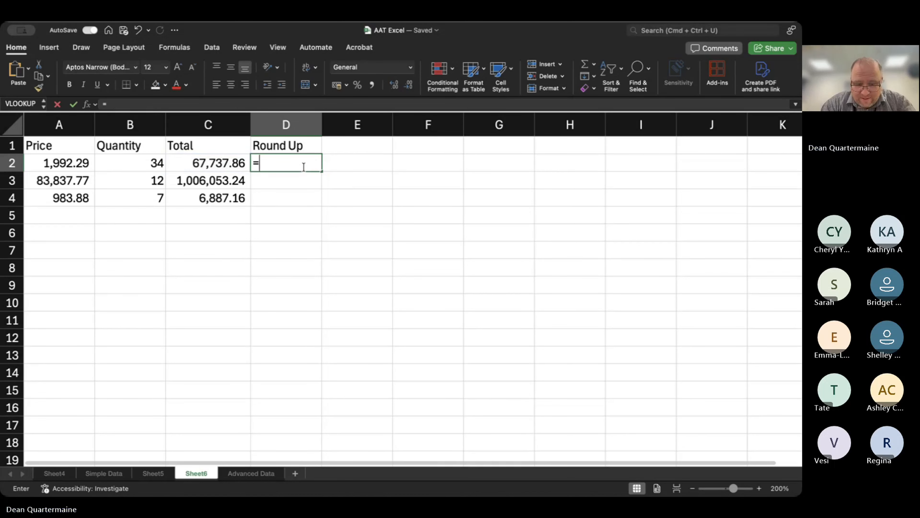
{"action": "type", "text": "ROUNDUP"}
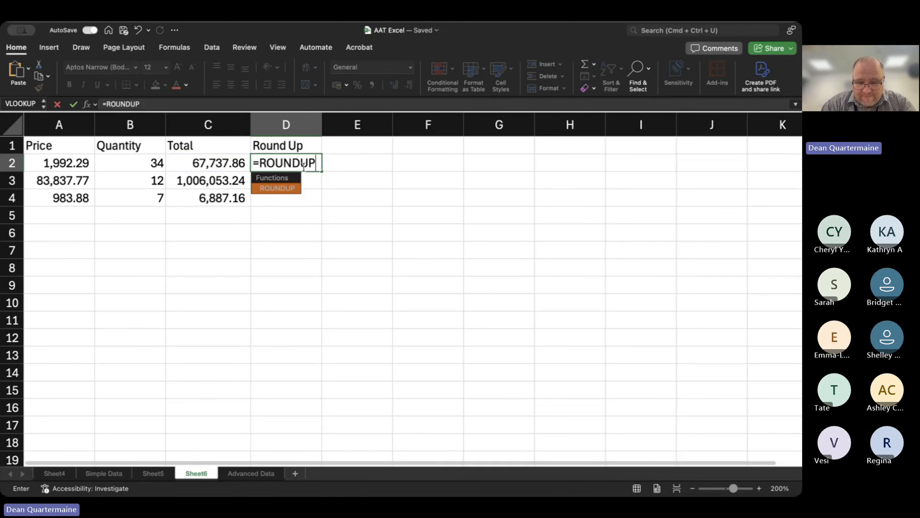
{"action": "type", "text": "("}
{"action": "left_click", "coordinate": [224, 163]}
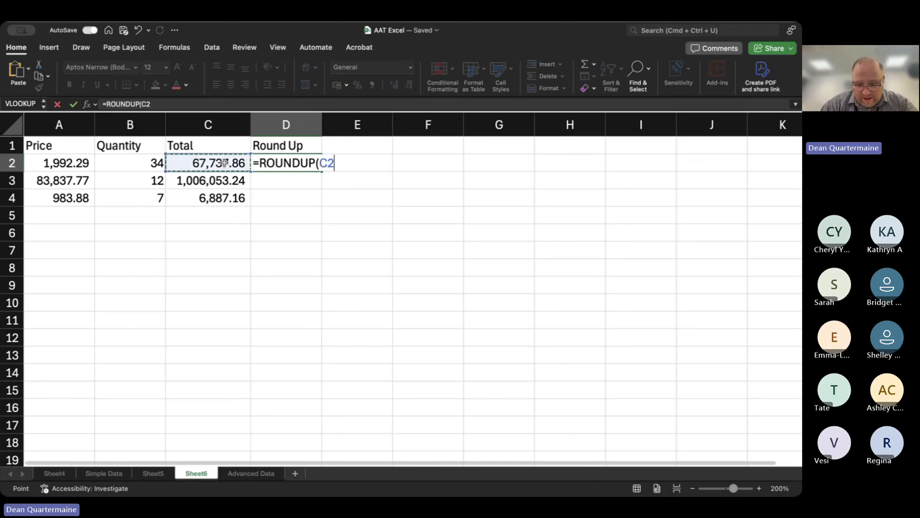
{"action": "type", "text": ","}
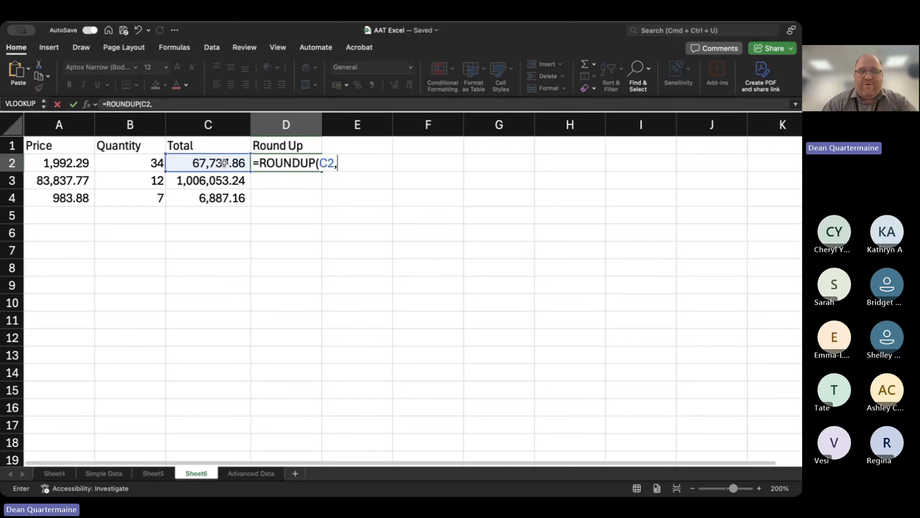
{"action": "type", "text": "0)"}
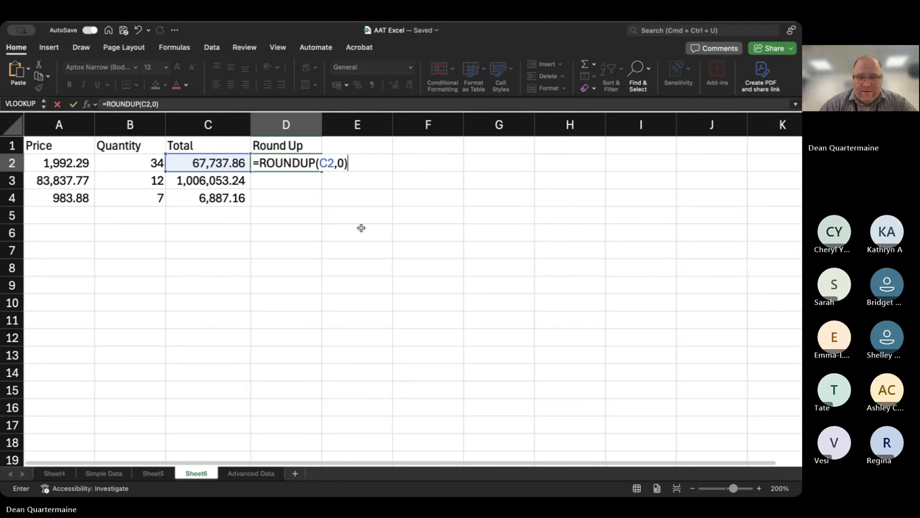
{"action": "key", "text": "Return"}
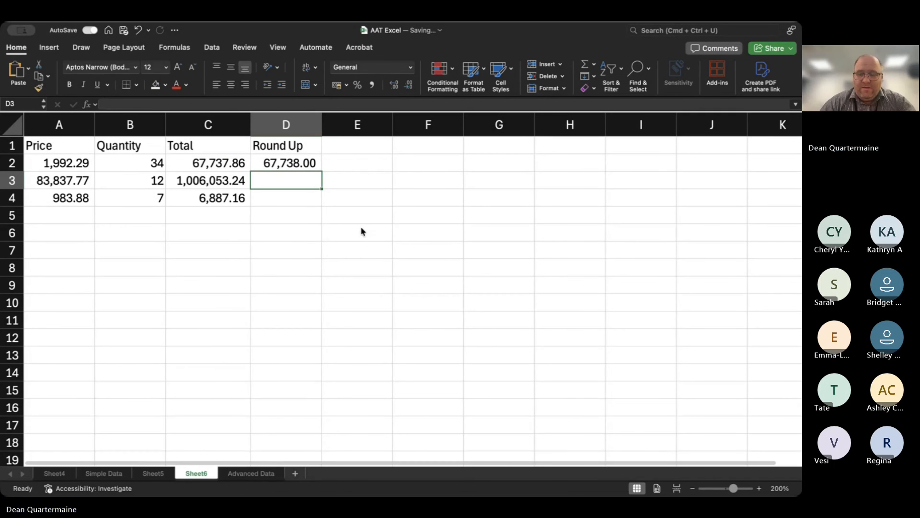
Change the digits argument in D2 so the formula reads =ROUNDUP(C2,1).
{"action": "key", "text": "Up"}
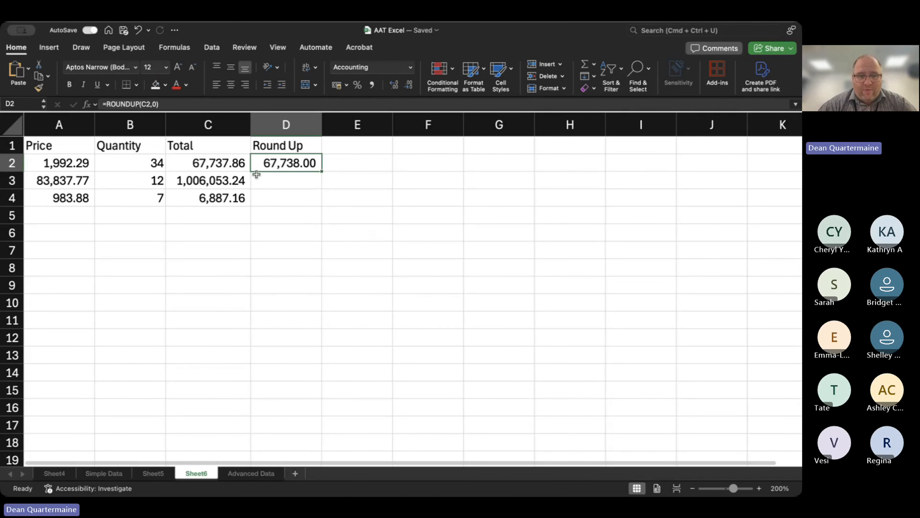
{"action": "left_click", "coordinate": [220, 104]}
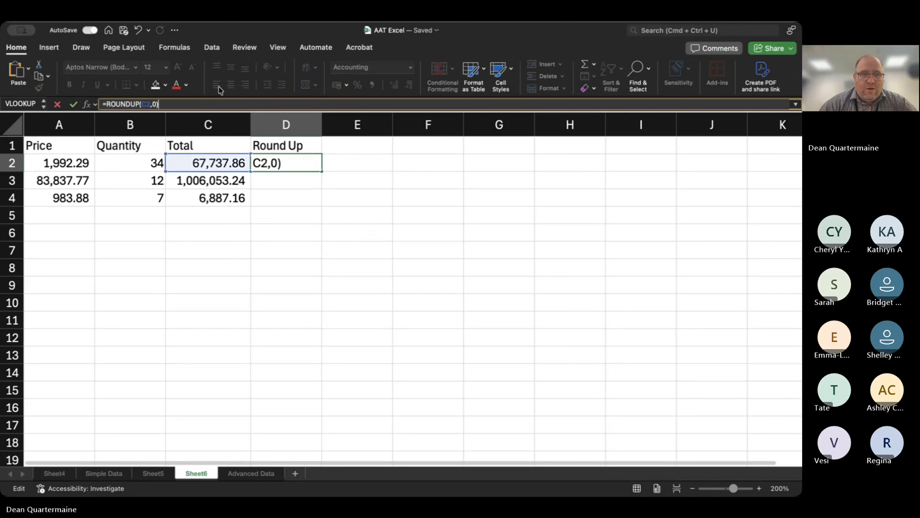
{"action": "key", "text": "Left"}
{"action": "key", "text": "BackSpace"}
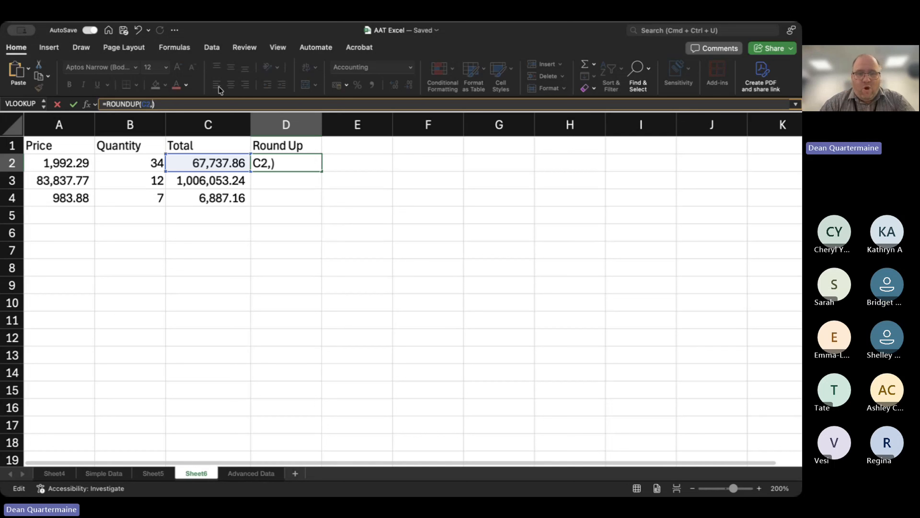
{"action": "type", "text": "1"}
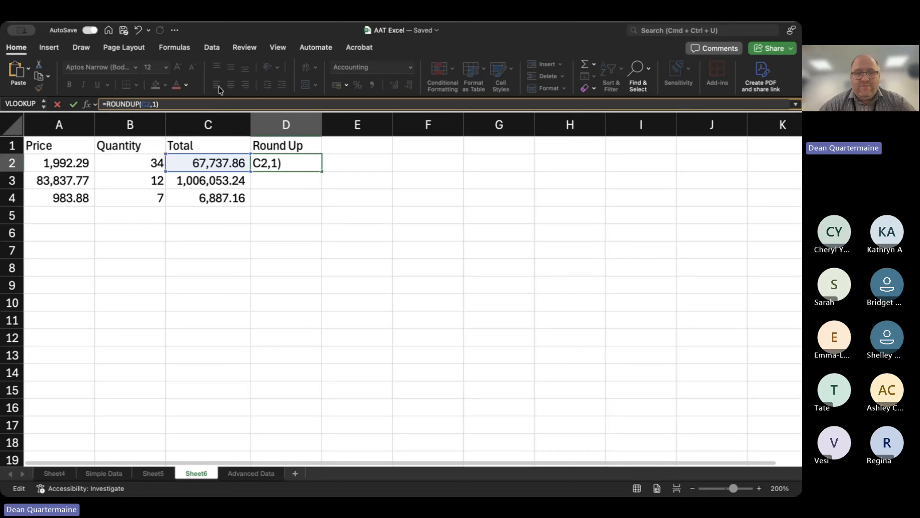
{"action": "key", "text": "Return"}
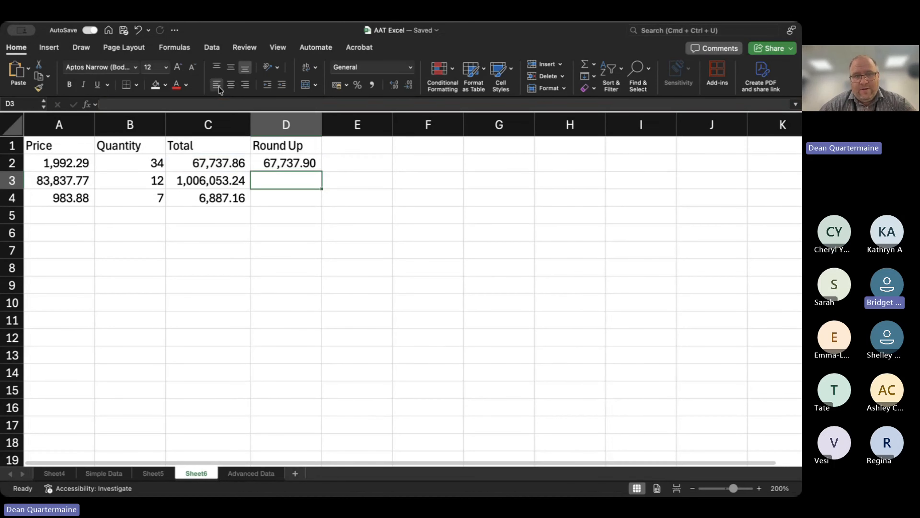
Set the digits argument of the ROUNDUP formula in D2 back to 0.
{"action": "key", "text": "Up"}
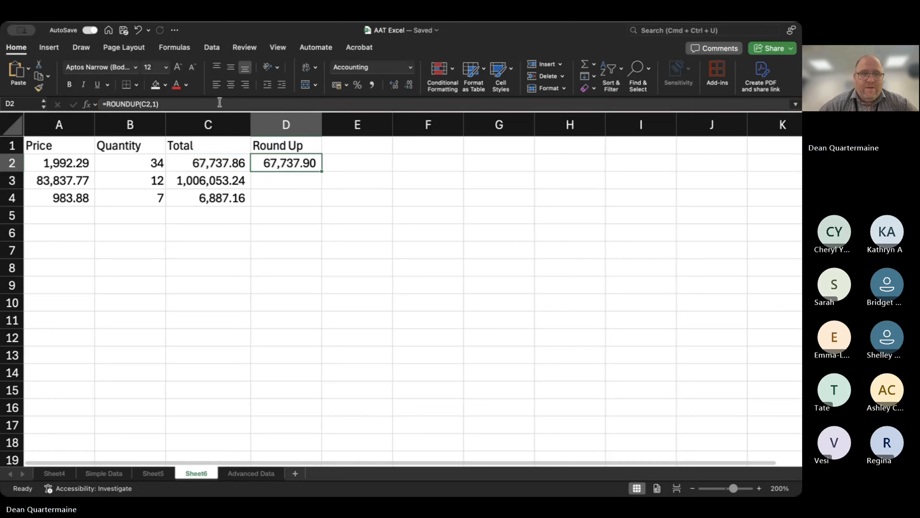
{"action": "left_click", "coordinate": [155, 104]}
{"action": "key", "text": "BackSpace"}
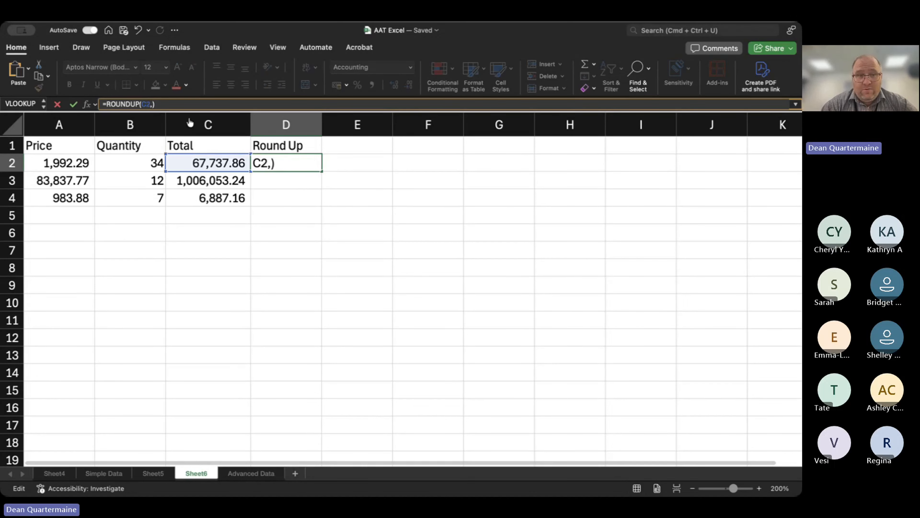
{"action": "type", "text": "0"}
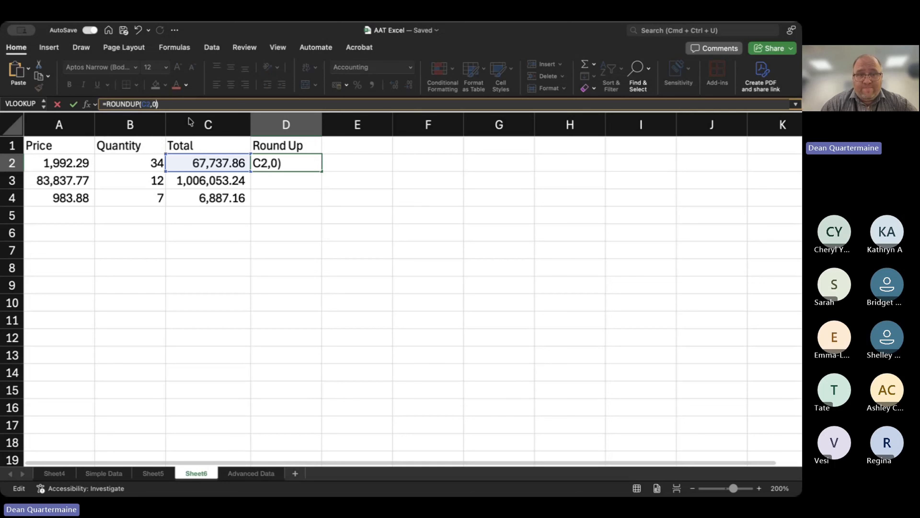
{"action": "key", "text": "Return"}
Edit the formula in D2 to =ROUNDUP(C2,1) again to round up to one decimal place.
{"action": "key", "text": "Up"}
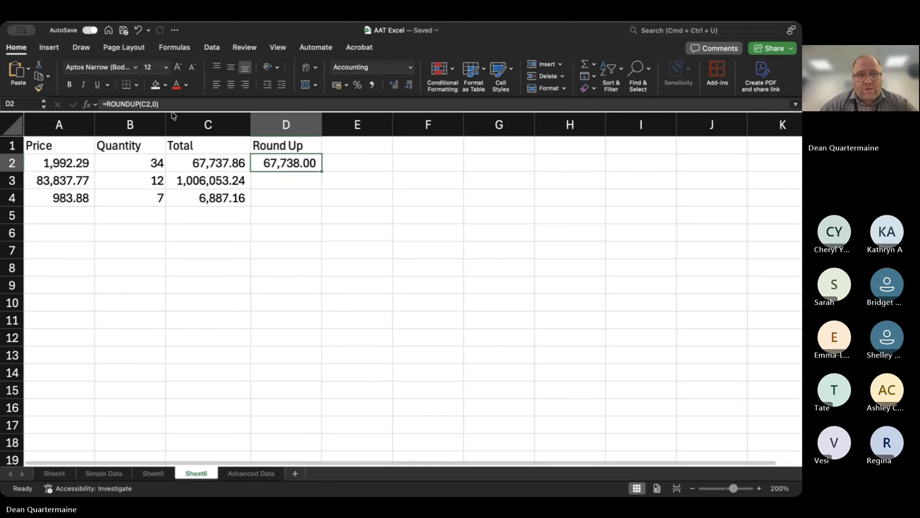
{"action": "left_click", "coordinate": [170, 106]}
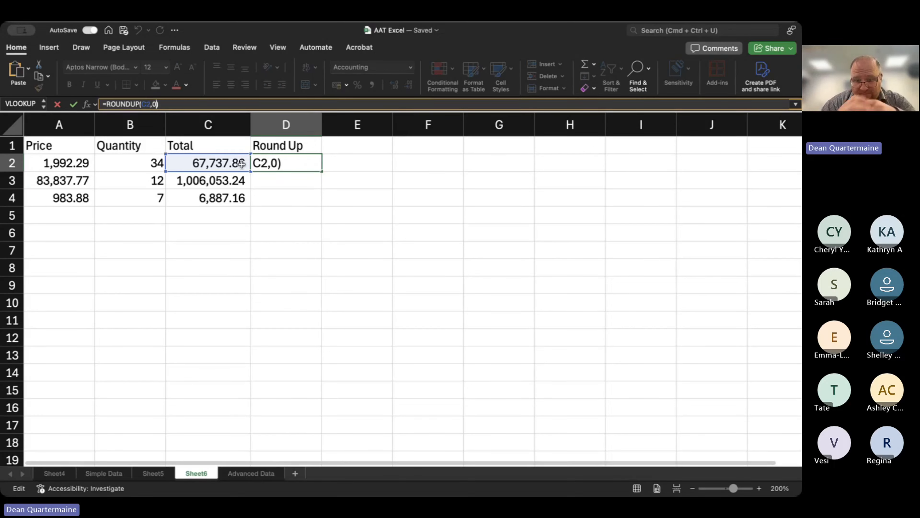
{"action": "key", "text": "BackSpace"}
{"action": "type", "text": "1"}
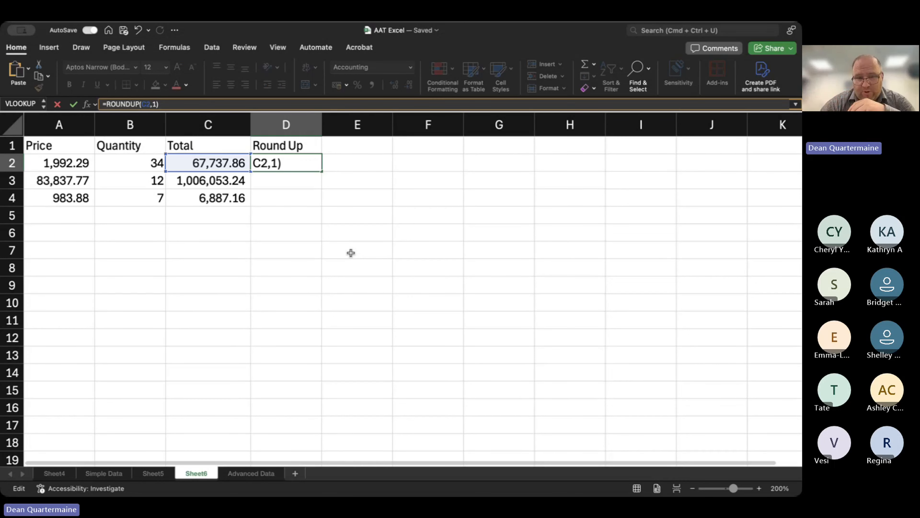
{"action": "key", "text": "Return"}
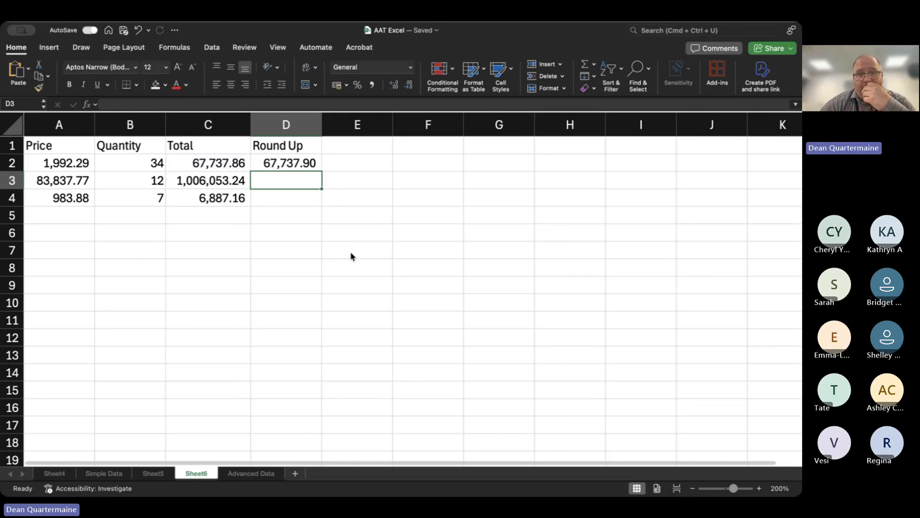
Change the digits argument of the ROUNDUP formula in D2 to -2 to round up to the nearest hundred.
{"action": "key", "text": "Up"}
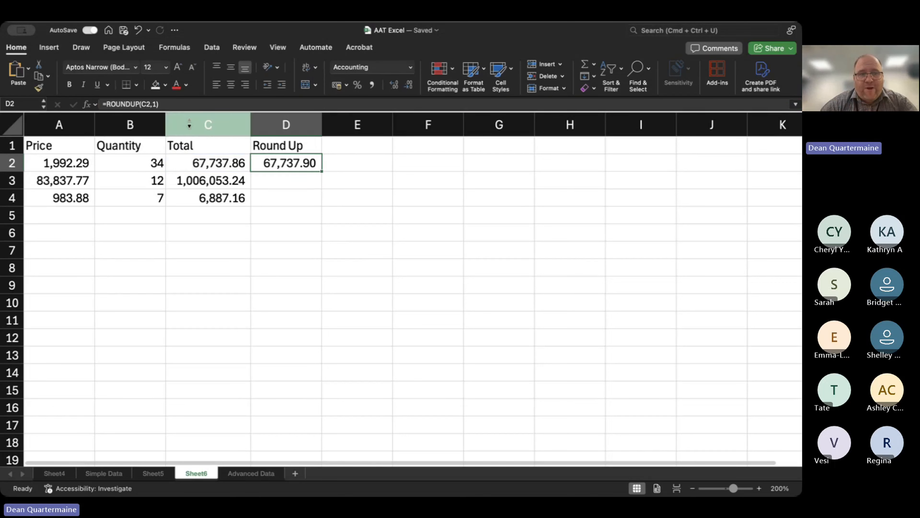
{"action": "left_click", "coordinate": [153, 104]}
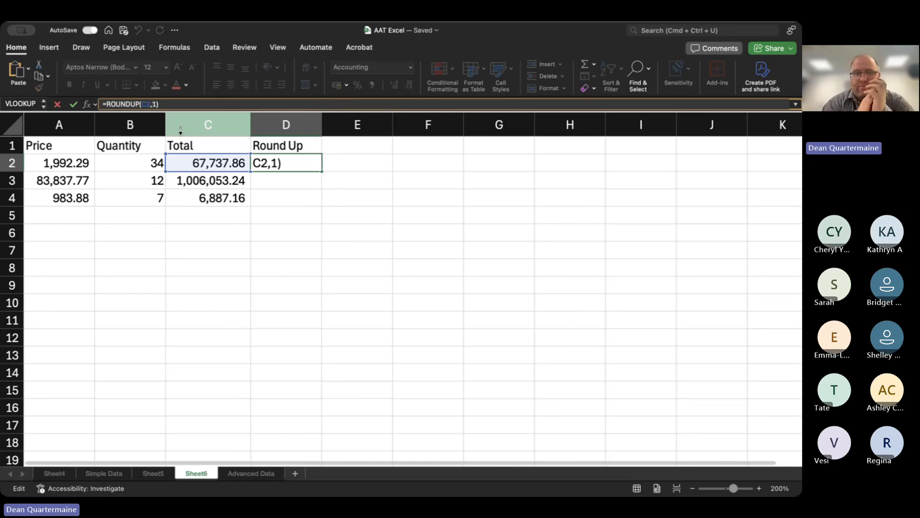
{"action": "key", "text": "Delete"}
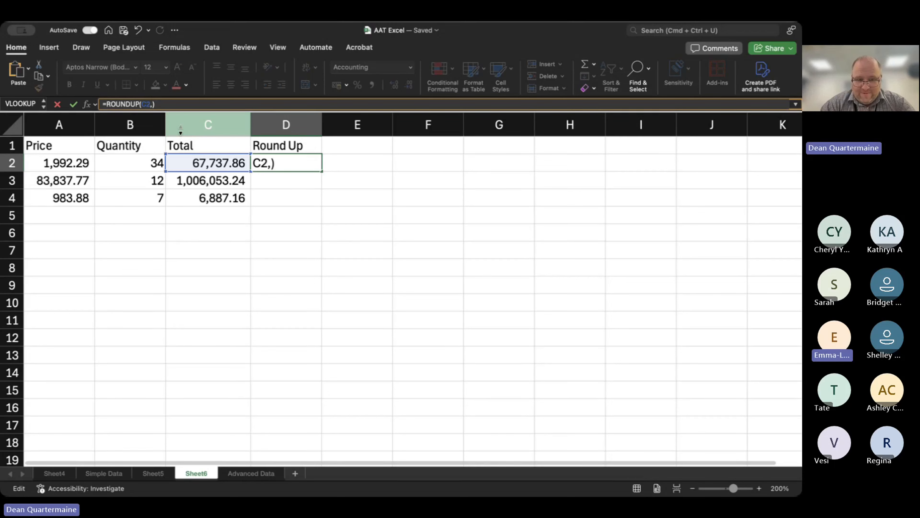
{"action": "type", "text": "1"}
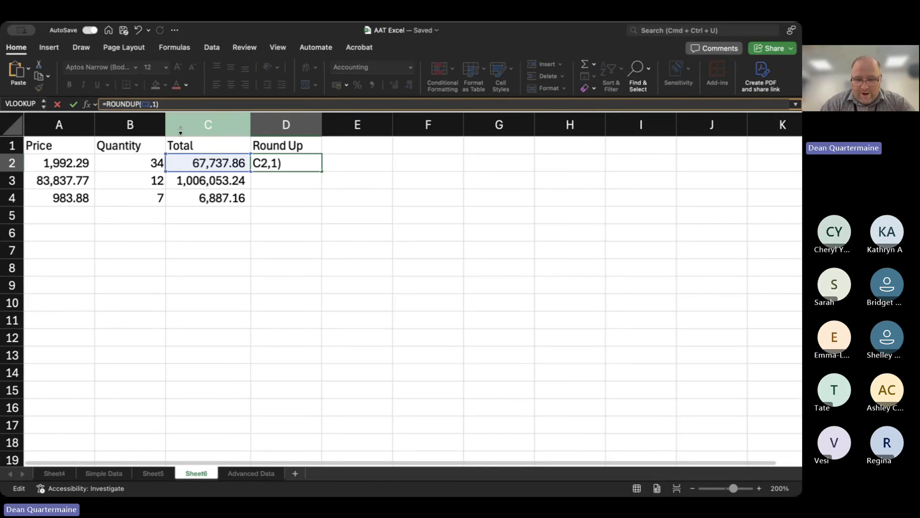
{"action": "key", "text": "BackSpace"}
{"action": "type", "text": "-"}
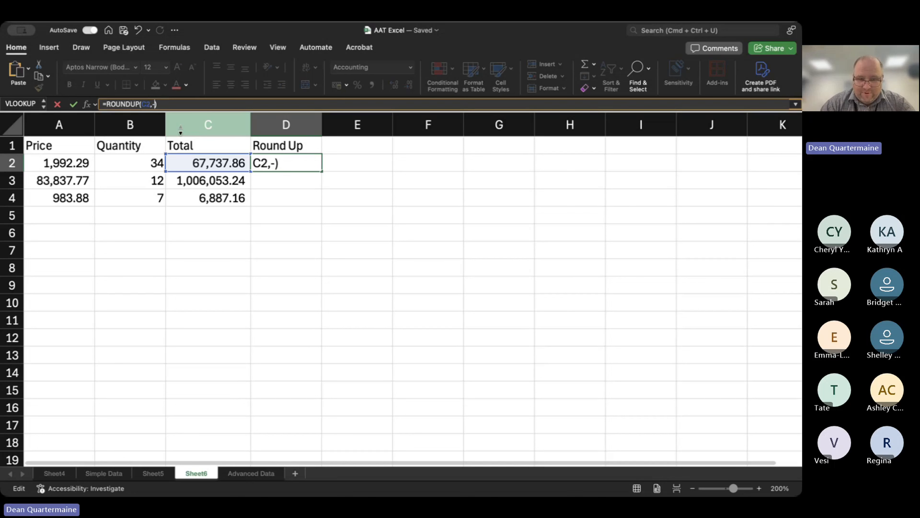
{"action": "type", "text": "2"}
{"action": "key", "text": "Return"}
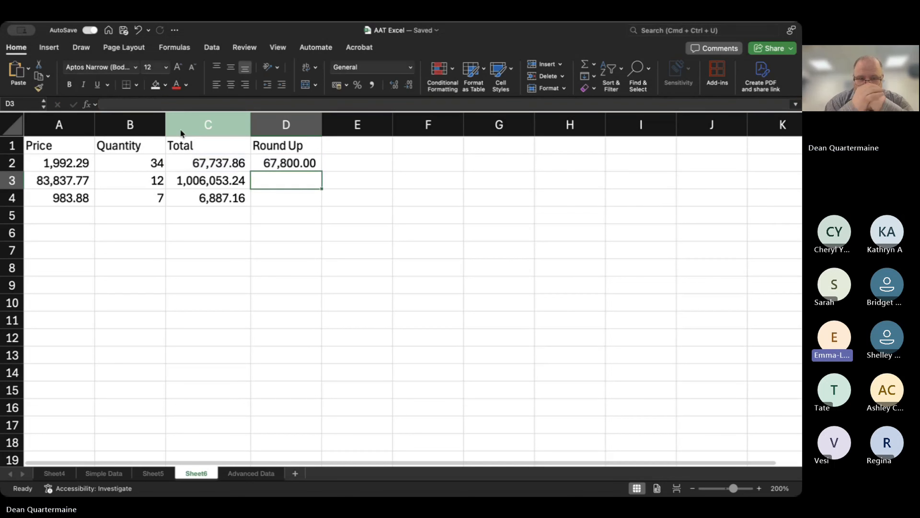
Enter the column heading "Round Down" in E1.
{"action": "key", "text": "Up"}
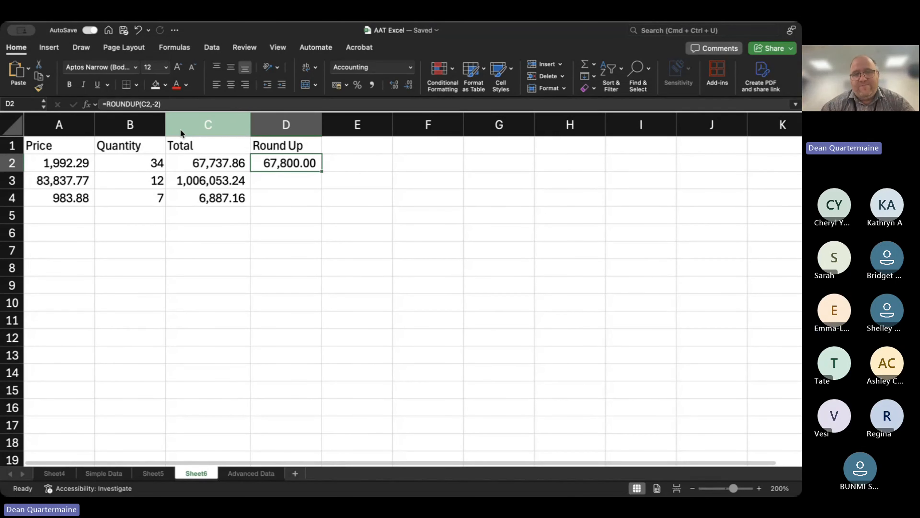
{"action": "key", "text": "Up"}
{"action": "key", "text": "Right"}
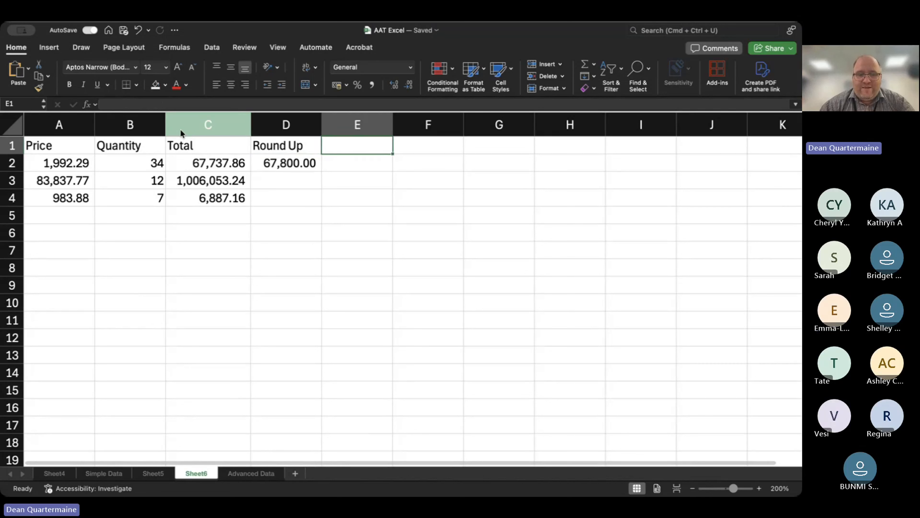
{"action": "type", "text": "Row"}
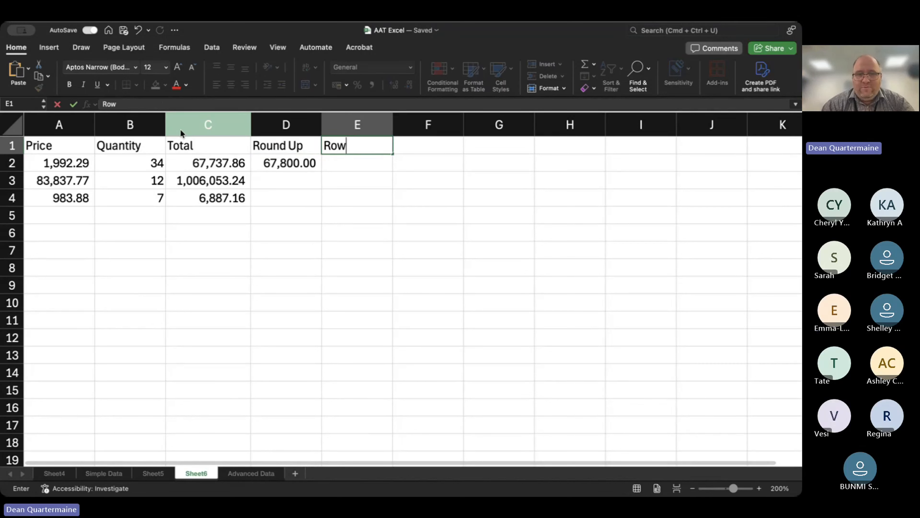
{"action": "key", "text": "BackSpace"}
{"action": "type", "text": "undDow"}
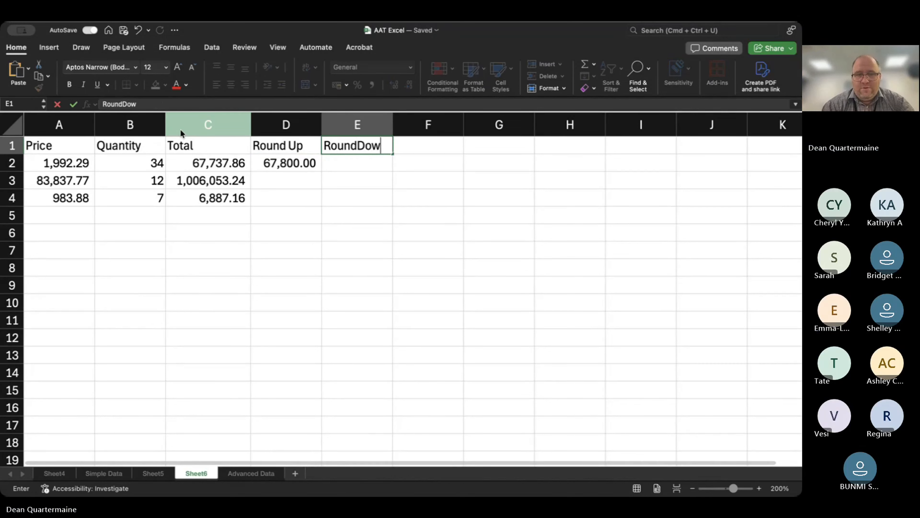
{"action": "key", "text": "BackSpace"}
{"action": "key", "text": "BackSpace"}
{"action": "key", "text": "BackSpace"}
{"action": "type", "text": "Down"}
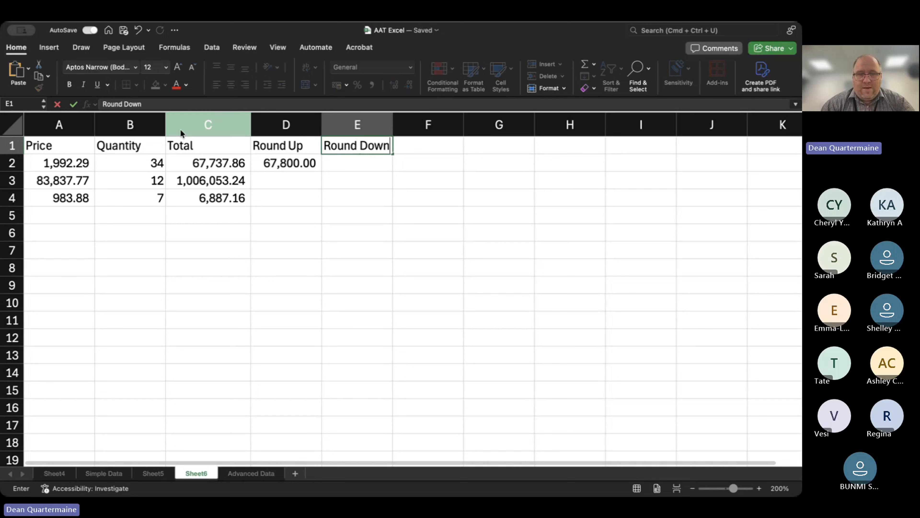
{"action": "key", "text": "Return"}
Enter =ROUNDDOWN(C2,0) in E2 to round the first total down to a whole number.
{"action": "key", "text": "Left"}
{"action": "key", "text": "Right"}
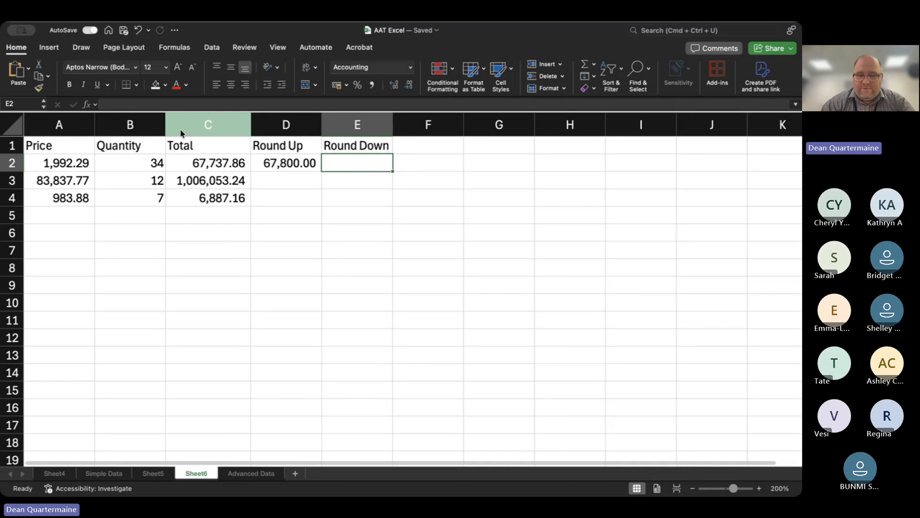
{"action": "type", "text": "=ROPUN"}
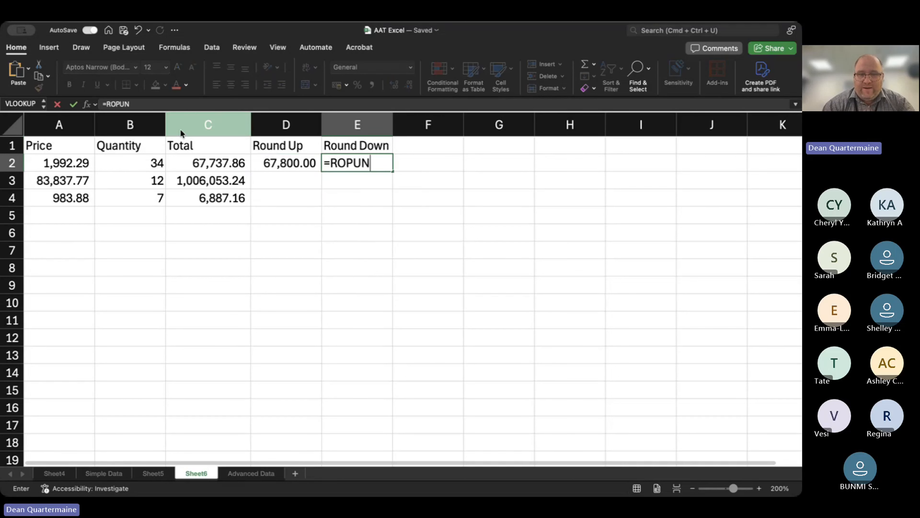
{"action": "key", "text": "BackSpace"}
{"action": "key", "text": "BackSpace"}
{"action": "key", "text": "BackSpace"}
{"action": "type", "text": "UNF"}
{"action": "key", "text": "BackSpace"}
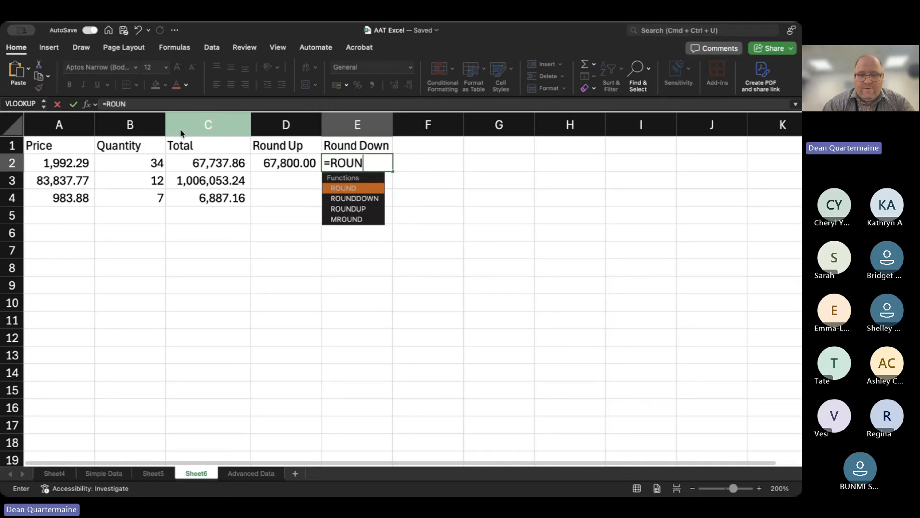
{"action": "type", "text": "D"}
{"action": "key", "text": "Down"}
{"action": "key", "text": "Tab"}
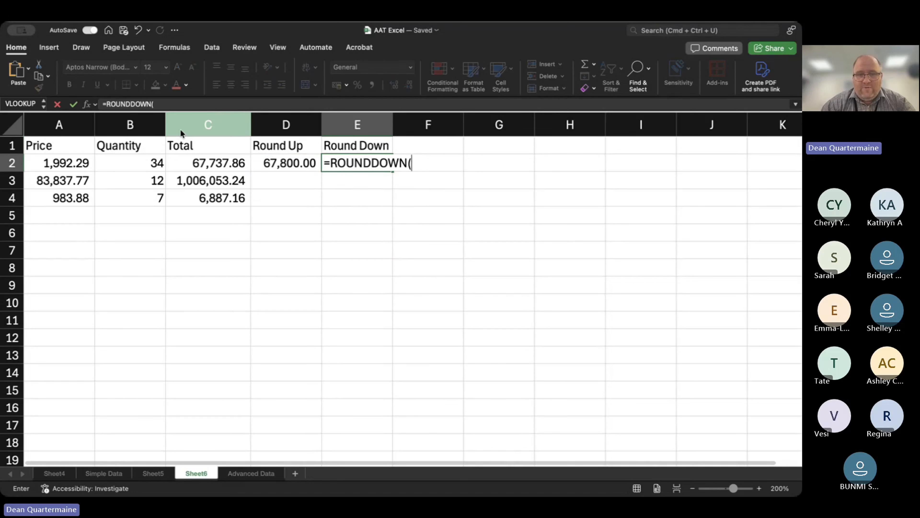
{"action": "key", "text": "Left"}
{"action": "key", "text": "Left"}
{"action": "type", "text": ","}
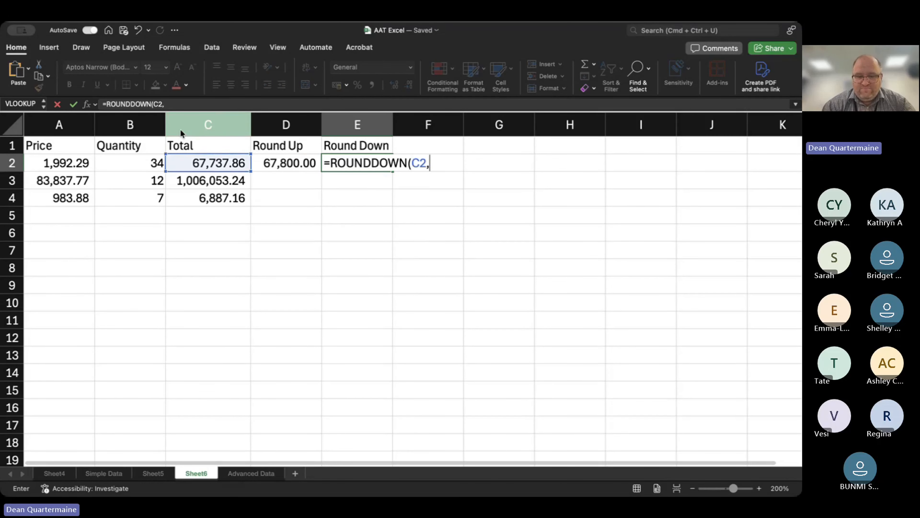
{"action": "type", "text": "0)"}
{"action": "key", "text": "Return"}
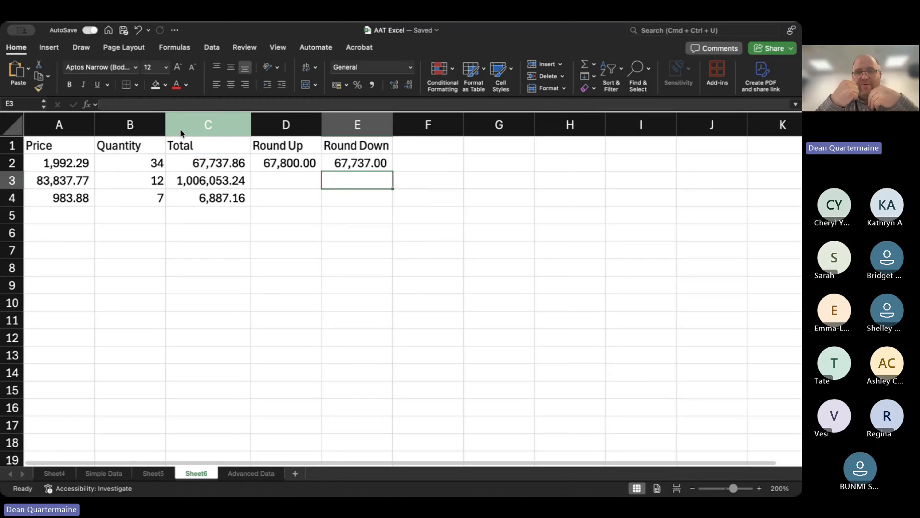
Change the digits argument in E2 so the formula reads =ROUNDDOWN(C2,1).
{"action": "key", "text": "Up"}
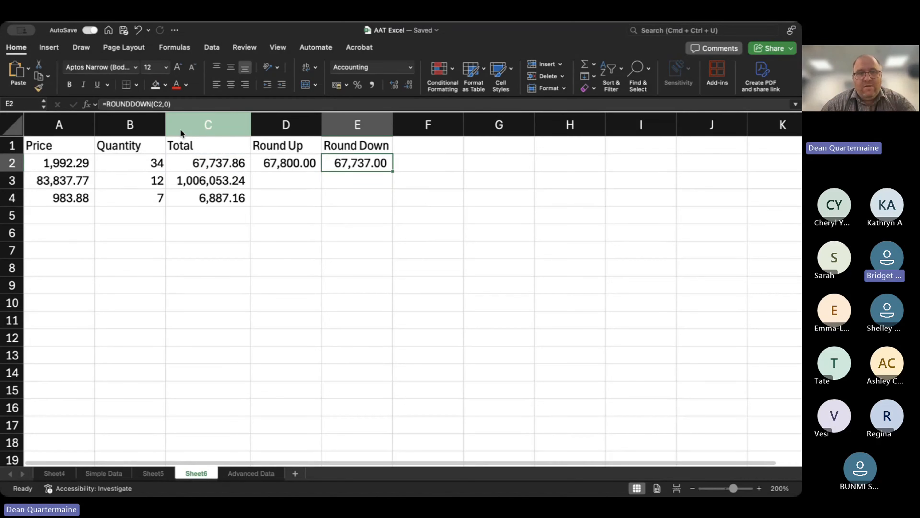
{"action": "left_click", "coordinate": [166, 105]}
{"action": "key", "text": "BackSpace"}
{"action": "type", "text": "1"}
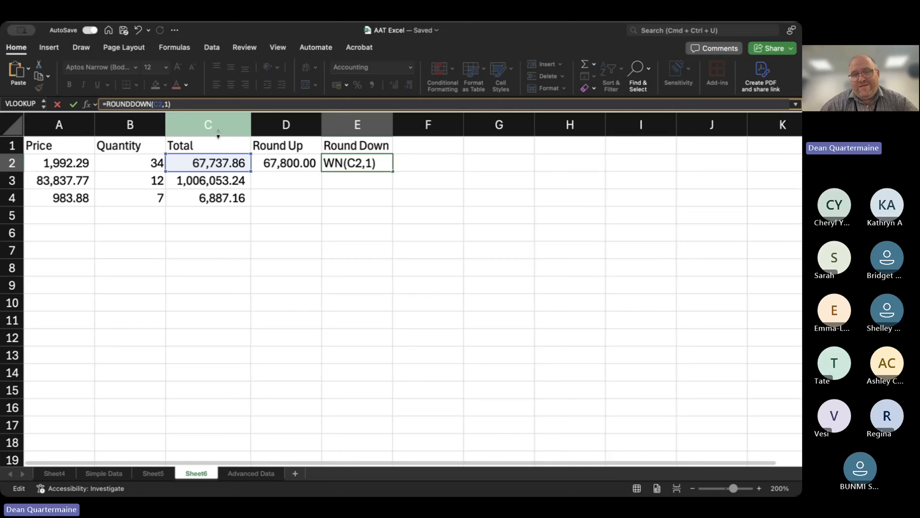
{"action": "key", "text": "Return"}
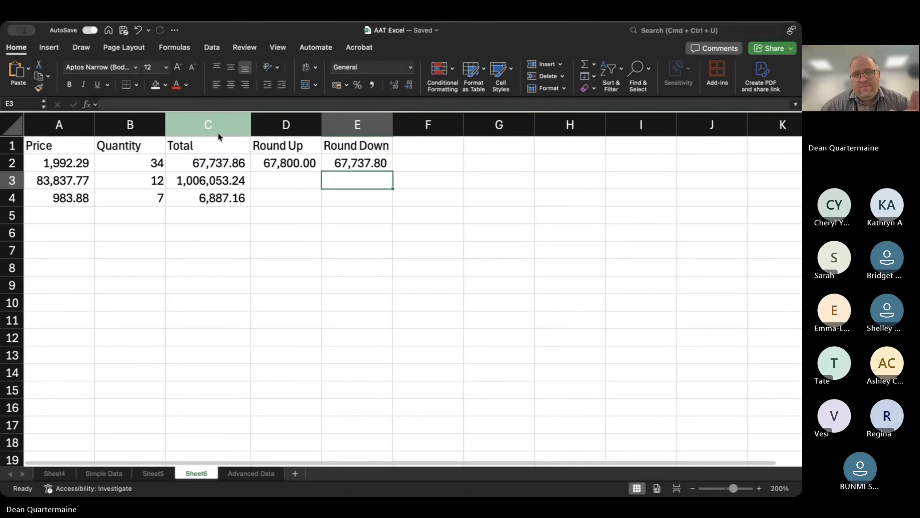
Set the digits argument of the ROUNDDOWN formula in E2 to -2 to round down to the nearest hundred.
{"action": "key", "text": "Up"}
{"action": "left_click", "coordinate": [176, 105]}
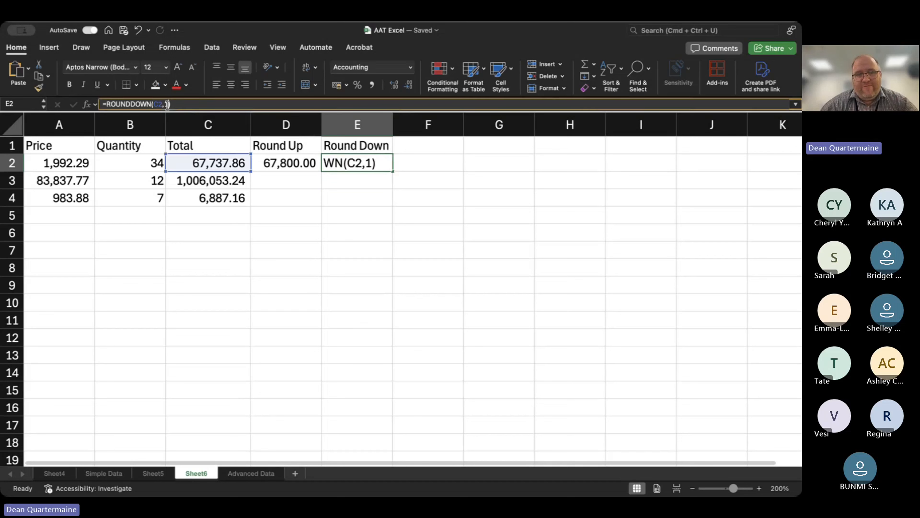
{"action": "key", "text": "BackSpace"}
{"action": "type", "text": "-2"}
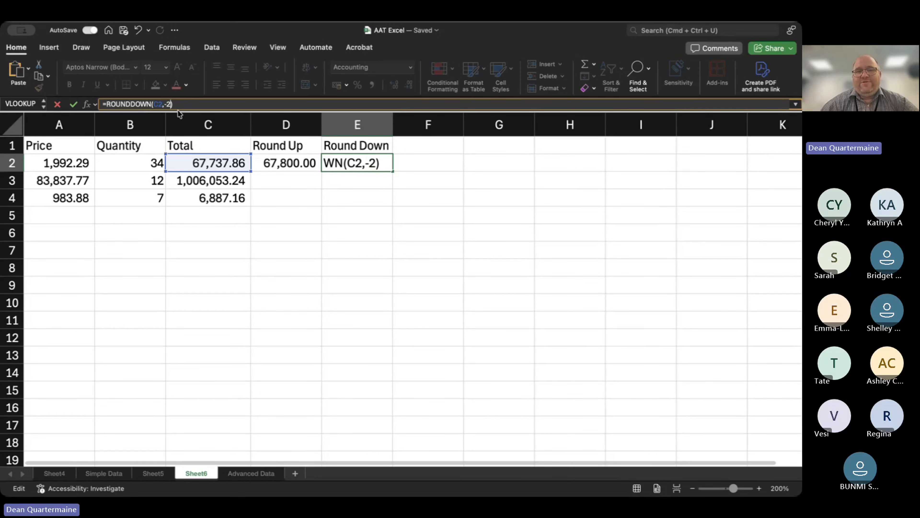
{"action": "key", "text": "Return"}
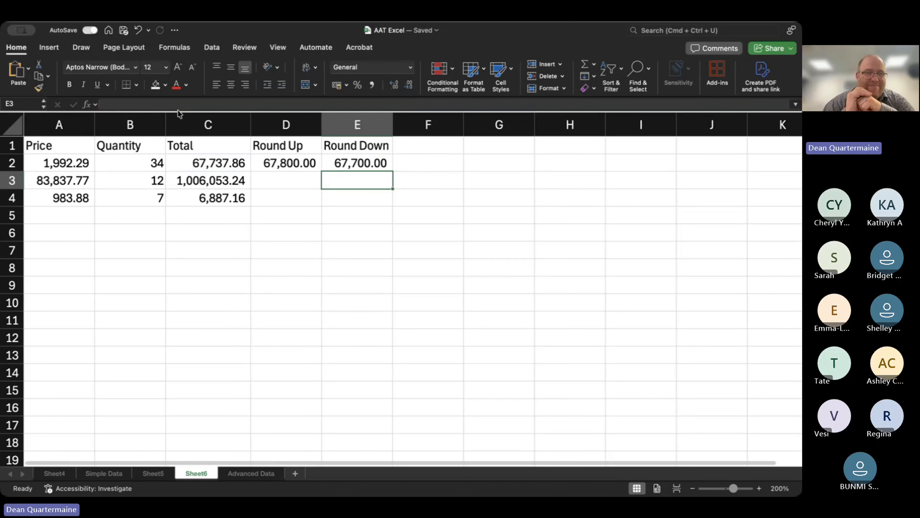
Enter the column heading "Round" in F1.
{"action": "key", "text": "Up"}
{"action": "key", "text": "Up"}
{"action": "key", "text": "Right"}
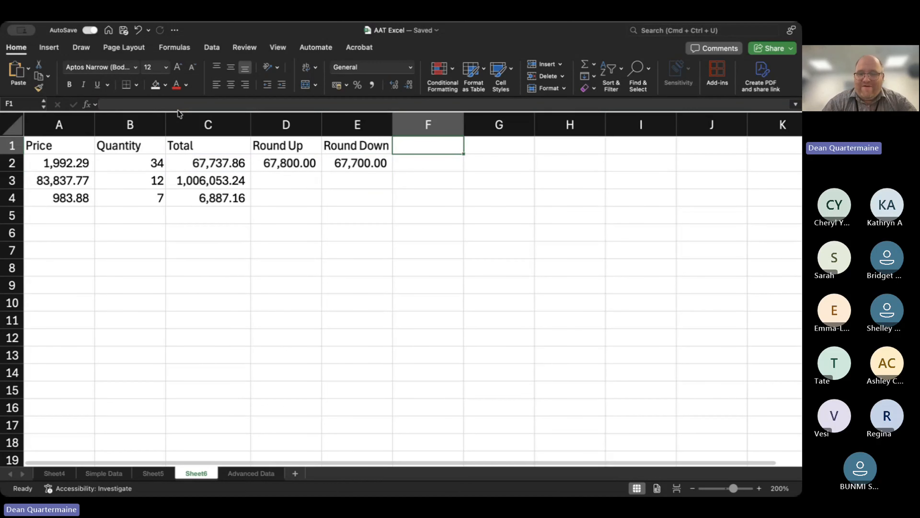
{"action": "type", "text": "Round"}
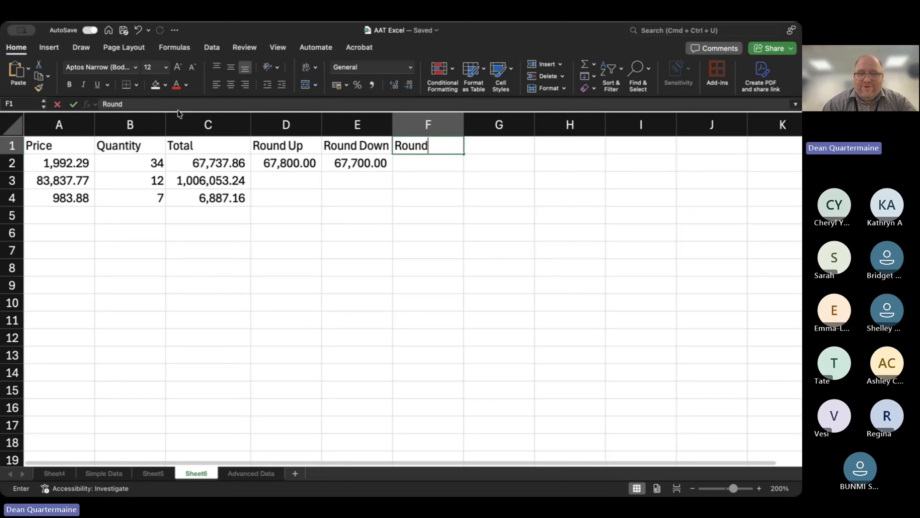
{"action": "key", "text": "Return"}
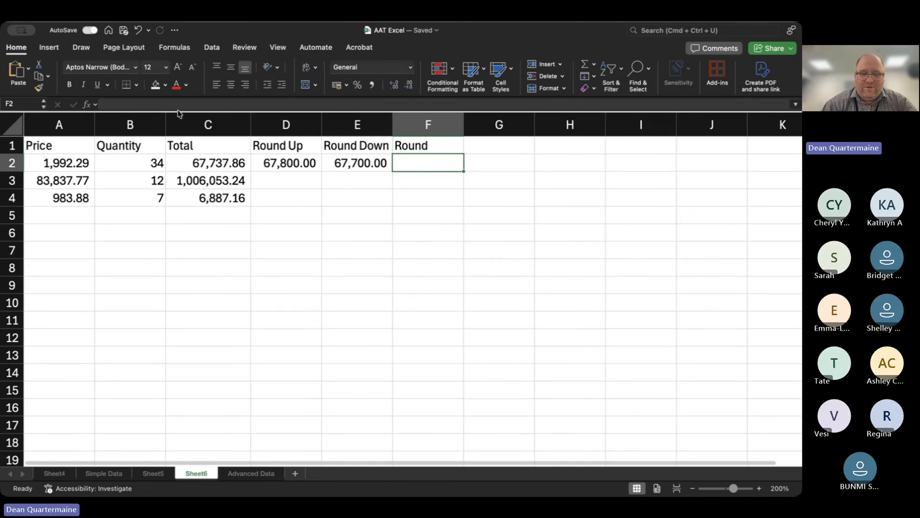
Enter =ROUND(C2,0) in F2 to round the first total to the nearest whole number.
{"action": "type", "text": "=ROUND("}
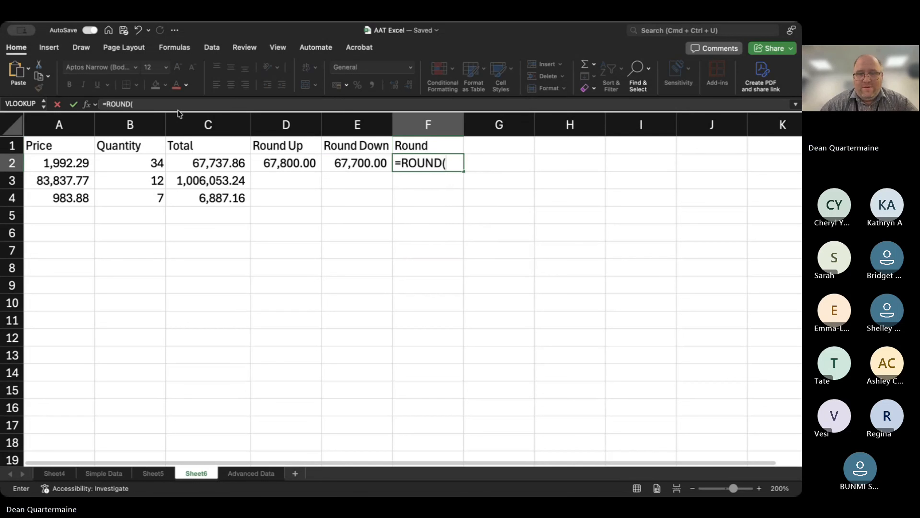
{"action": "left_click", "coordinate": [219, 159]}
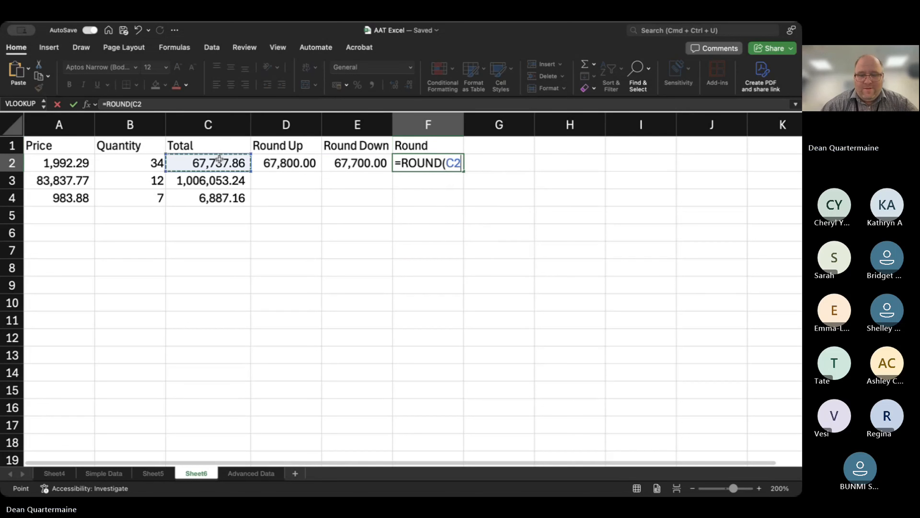
{"action": "type", "text": ",0"}
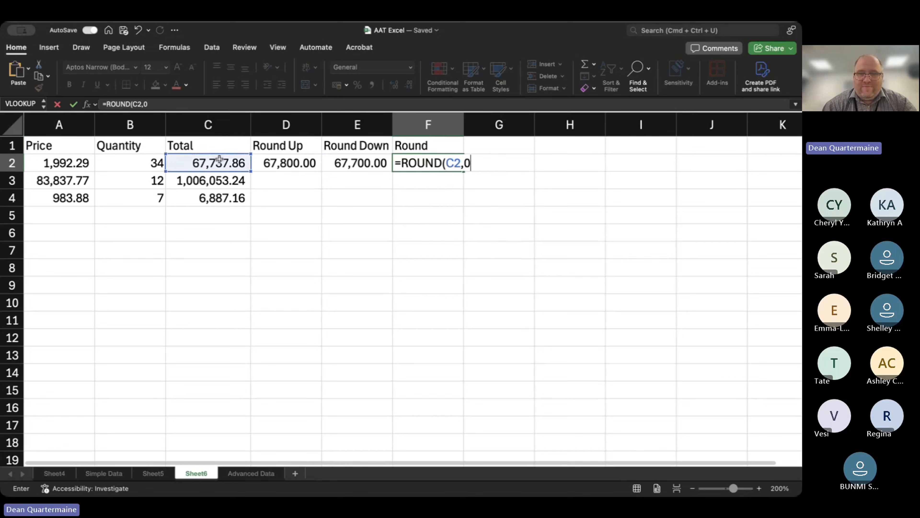
{"action": "type", "text": ")"}
{"action": "key", "text": "Return"}
Edit the formula in F2 to =ROUND(C2,-2) to round to the nearest hundred, and keep F2 selected.
{"action": "key", "text": "Up"}
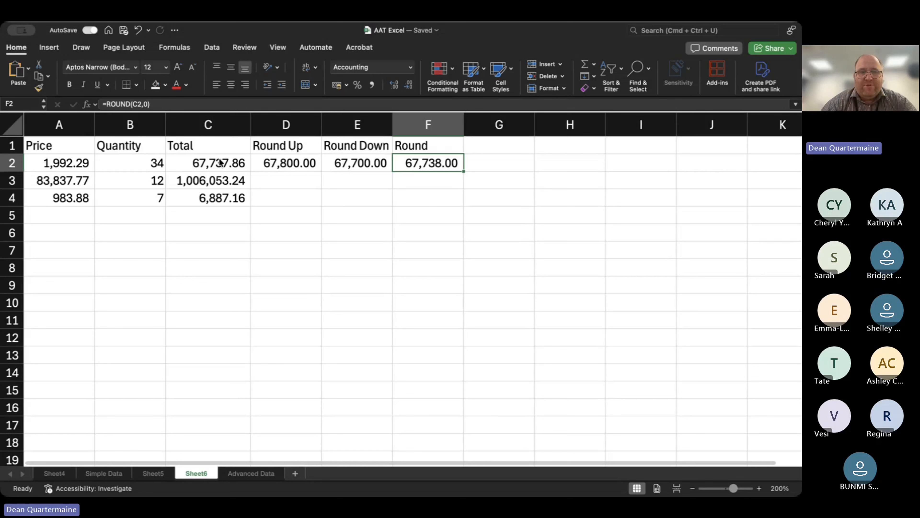
{"action": "left_click", "coordinate": [148, 104]}
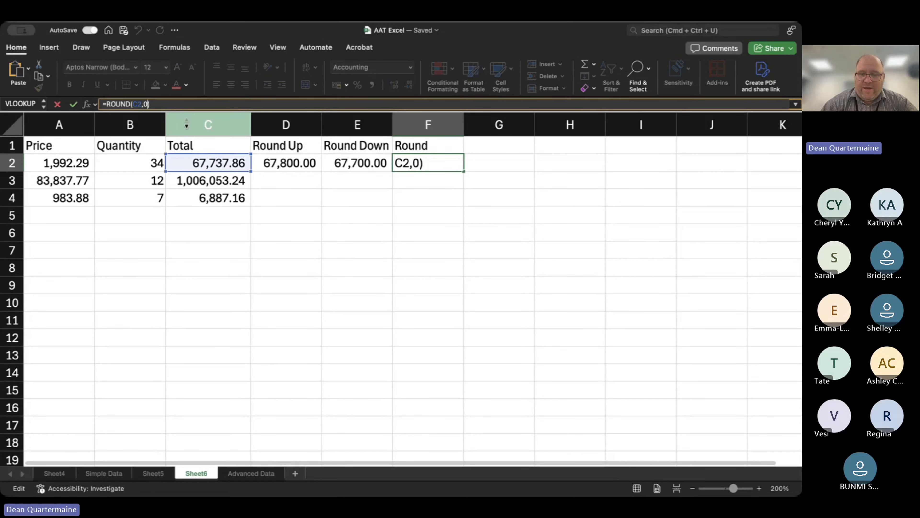
{"action": "key", "text": "BackSpace"}
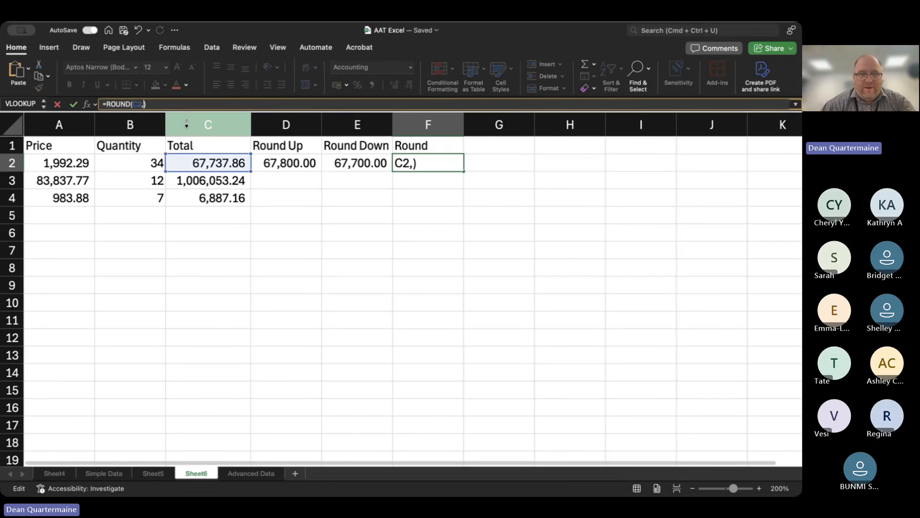
{"action": "type", "text": "-2"}
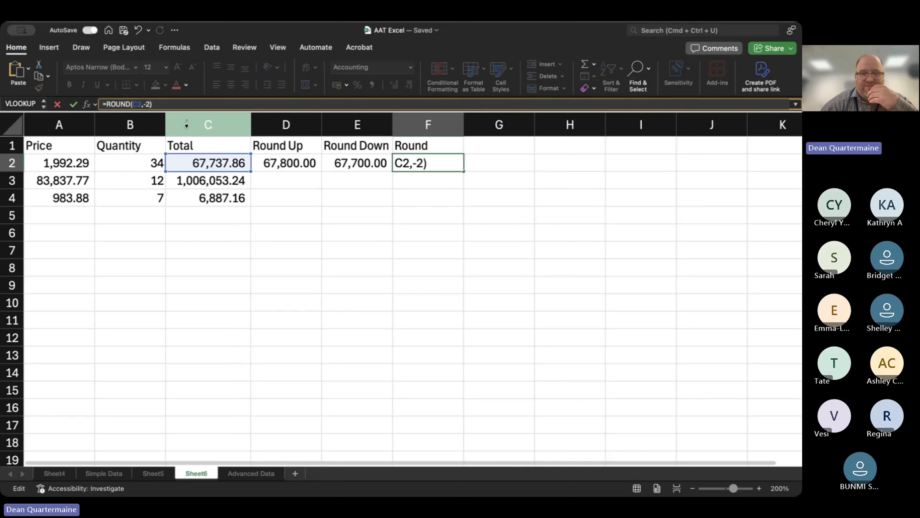
{"action": "key", "text": "Return"}
{"action": "key", "text": "Up"}
{"action": "key", "text": "Up"}
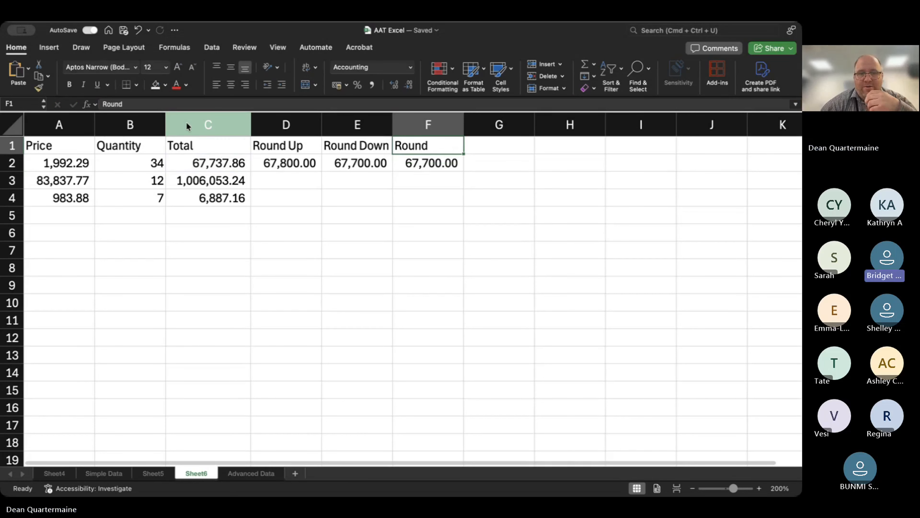
{"action": "key", "text": "Down"}
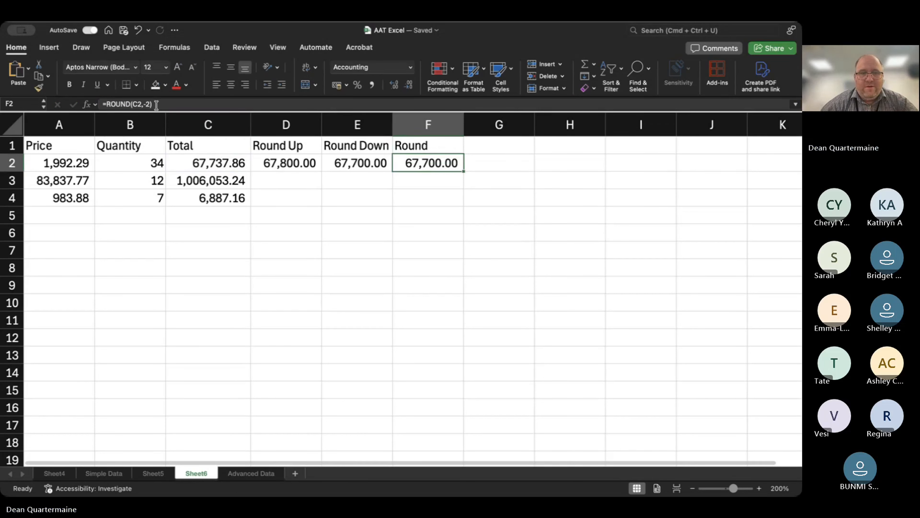
Change the formula in F2 to =ROUND(C2,1) to round the first total to one decimal place, and keep F2 selected.
{"action": "left_click", "coordinate": [156, 105]}
{"action": "key", "text": "Left"}
{"action": "key", "text": "BackSpace"}
{"action": "key", "text": "BackSpace"}
{"action": "type", "text": "1"}
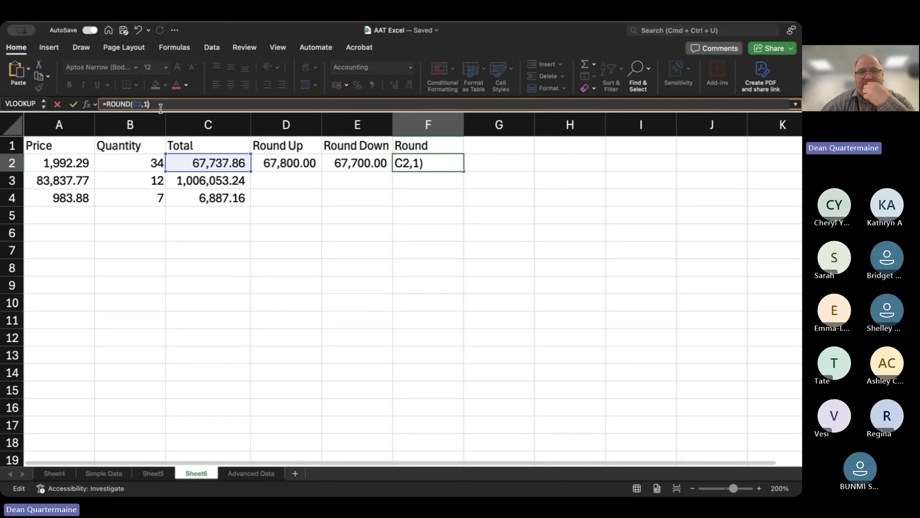
{"action": "key", "text": "Return"}
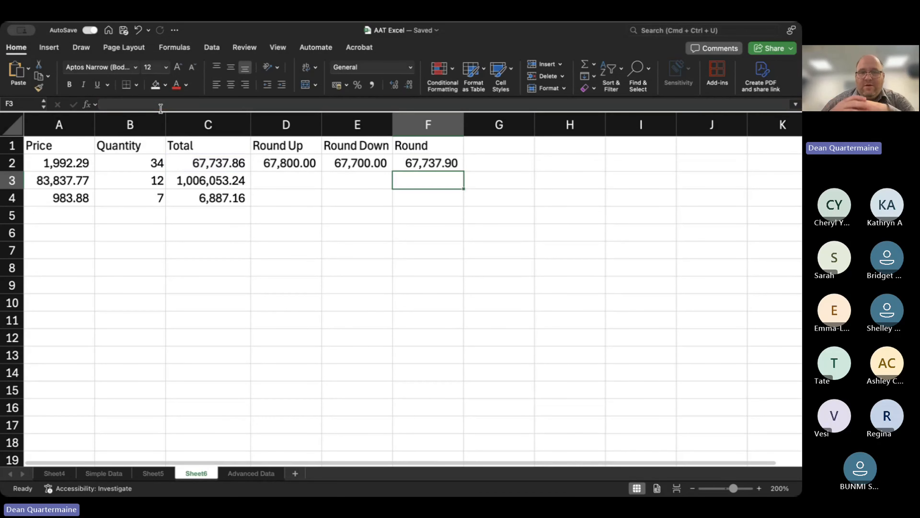
{"action": "key", "text": "Up"}
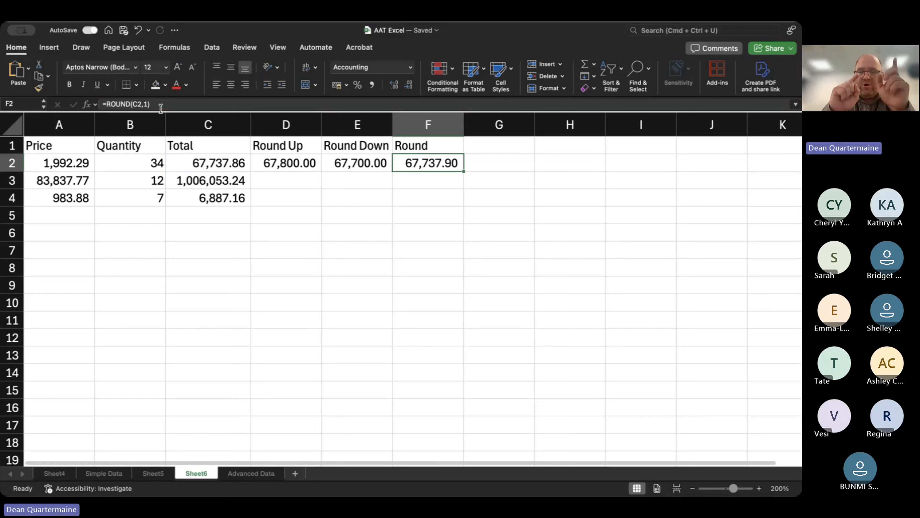
Compare the Round Up, Round Down and Round headings with the rounding results and formulas in row 2.
{"action": "key", "text": "Left"}
{"action": "key", "text": "Left"}
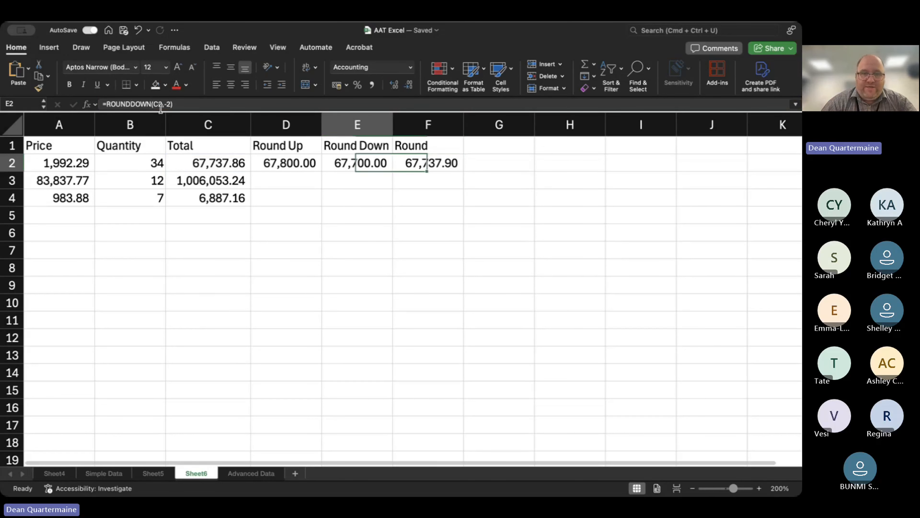
{"action": "key", "text": "Up"}
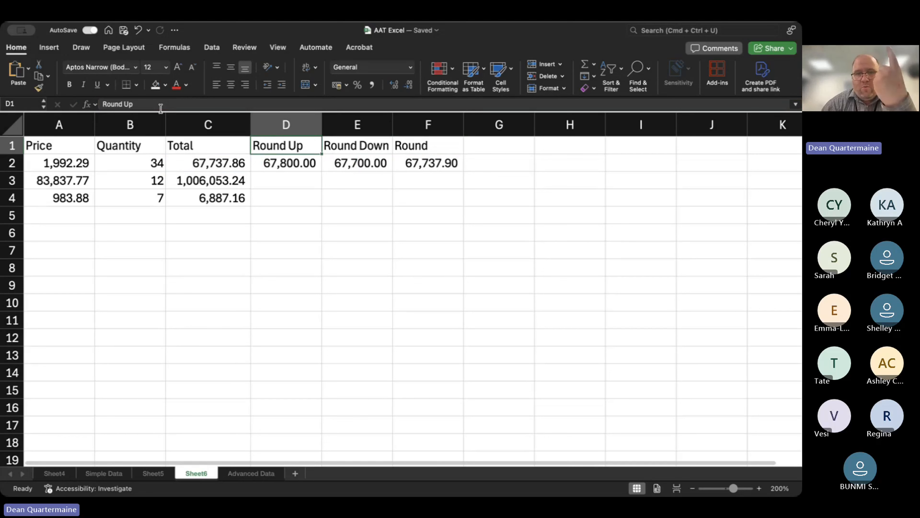
{"action": "key", "text": "Right"}
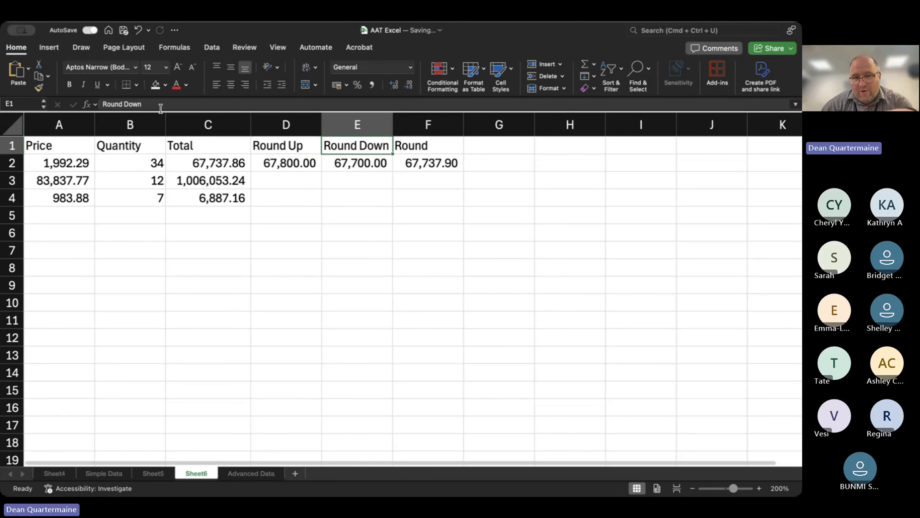
{"action": "key", "text": "Right"}
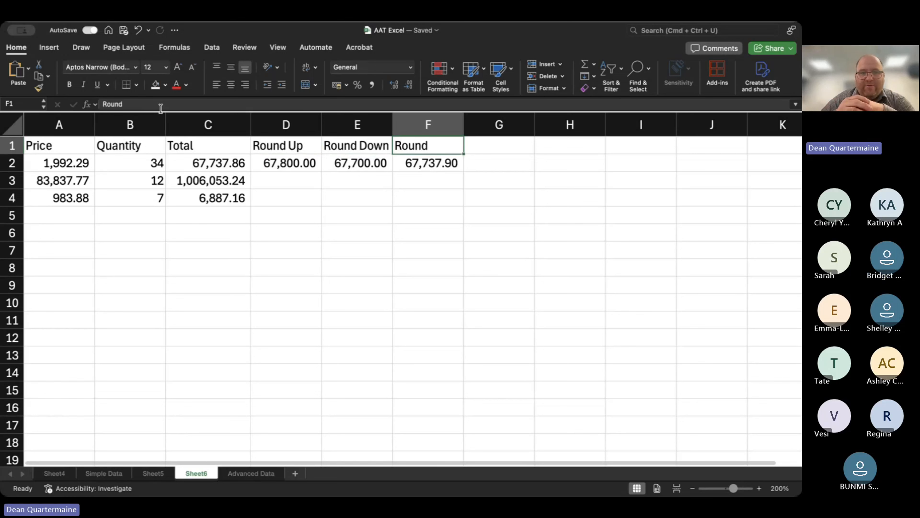
{"action": "key", "text": "Down"}
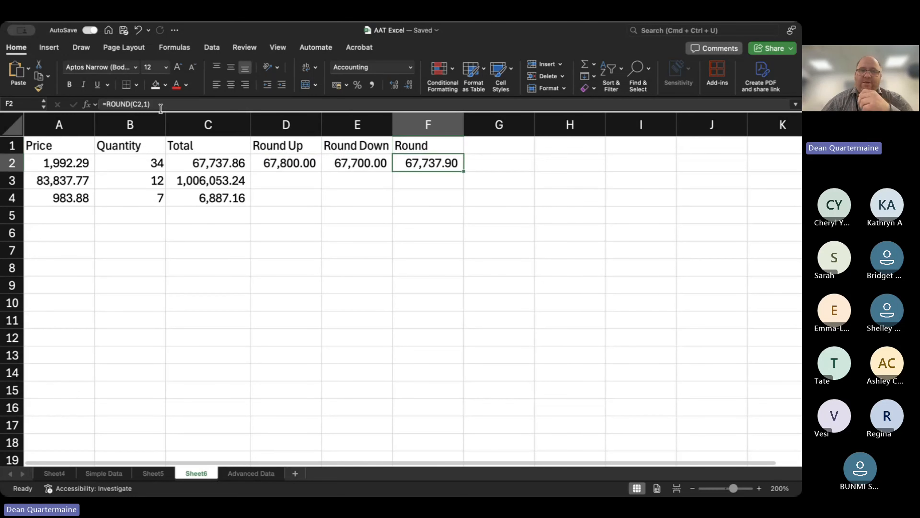
{"action": "key", "text": "Left"}
{"action": "key", "text": "Left"}
{"action": "left_click", "coordinate": [157, 103]}
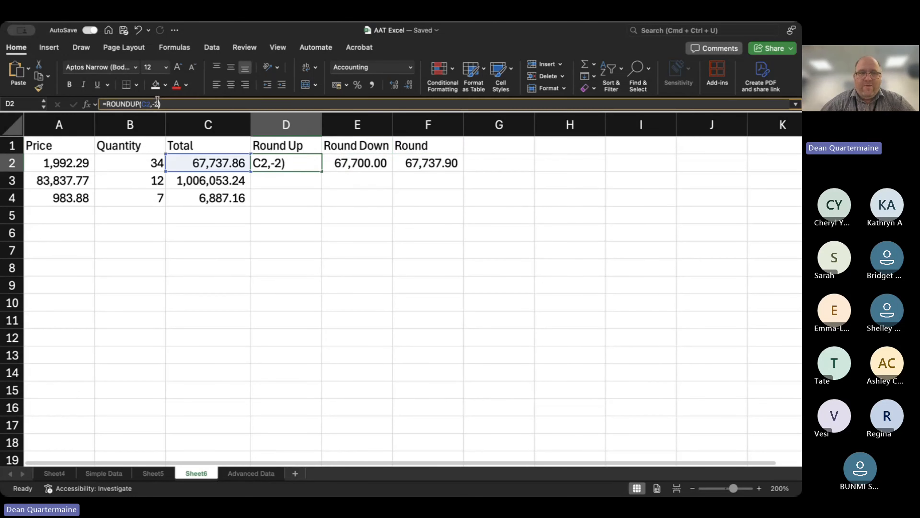
Change the formula in E2 to =ROUNDDOWN(C2,0) to round the first total down to a whole number.
{"action": "left_click", "coordinate": [369, 164]}
{"action": "double_click", "coordinate": [369, 164]}
{"action": "key", "text": "BackSpace"}
{"action": "key", "text": "BackSpace"}
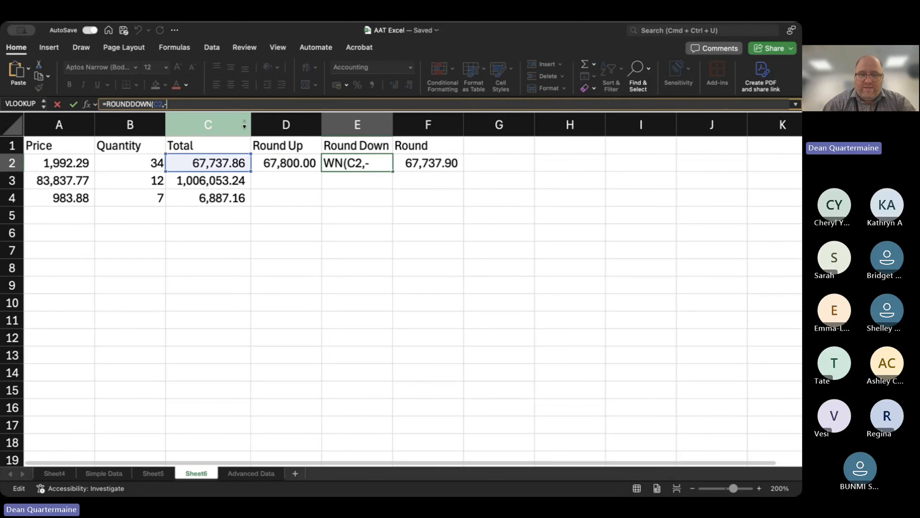
{"action": "key", "text": "BackSpace"}
{"action": "type", "text": "0"}
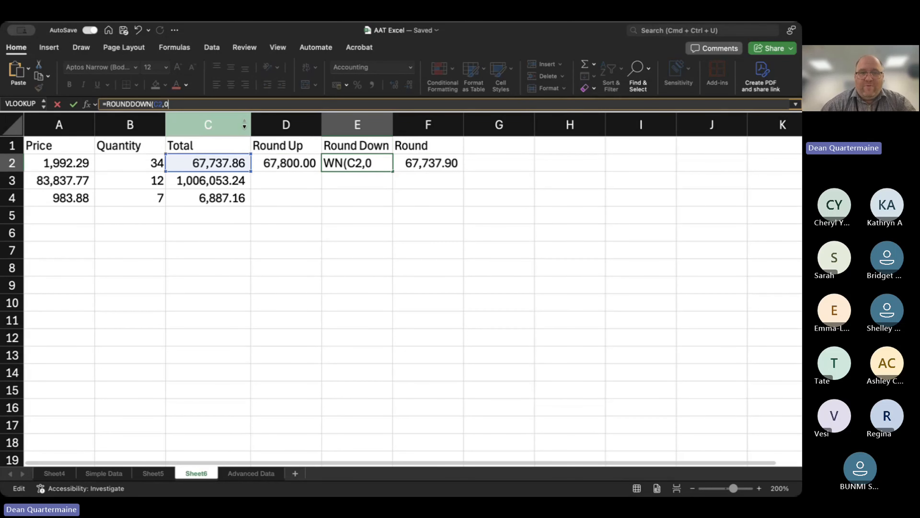
{"action": "type", "text": ")"}
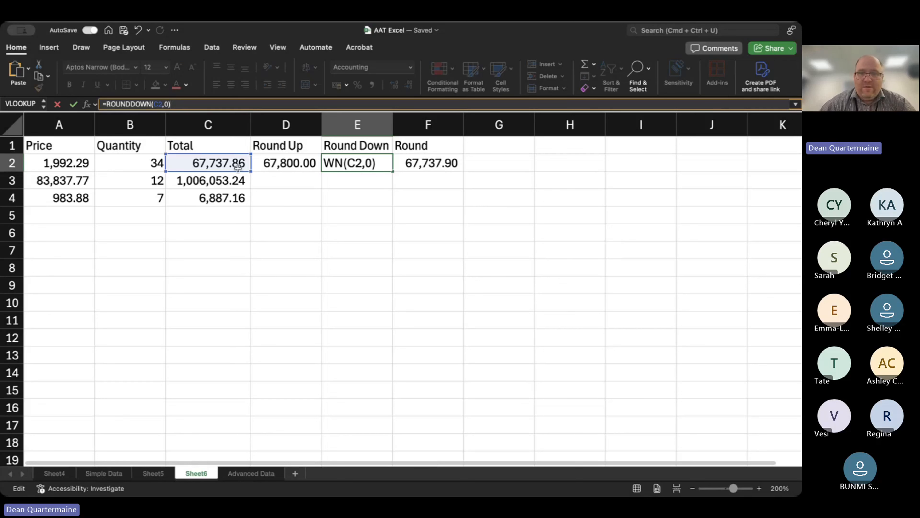
{"action": "key", "text": "Return"}
{"action": "key", "text": "Up"}
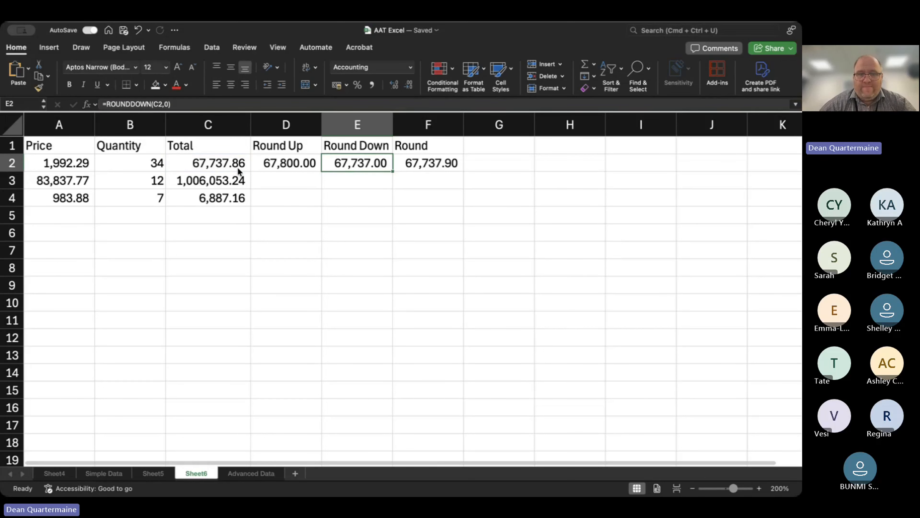
Set the digits argument of the ROUNDDOWN formula in E2 to -3 to round down to the nearest thousand.
{"action": "left_click", "coordinate": [169, 104]}
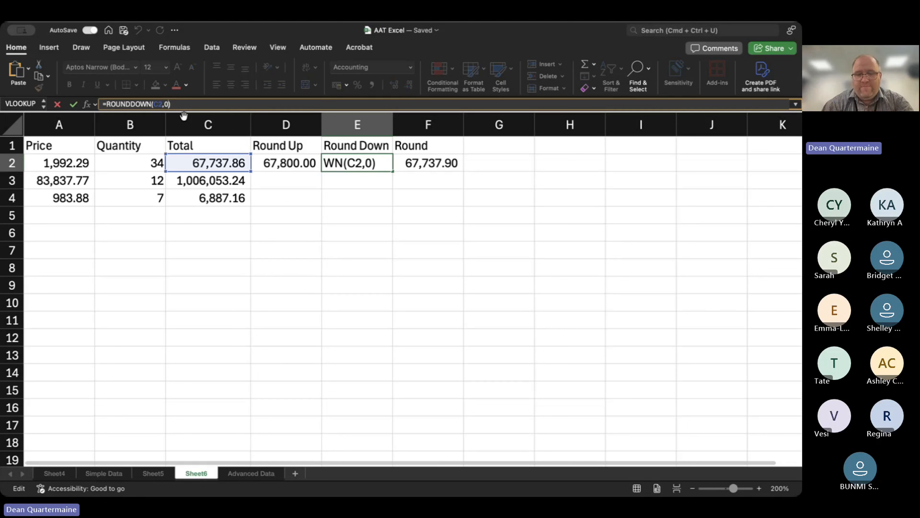
{"action": "key", "text": "BackSpace"}
{"action": "type", "text": "1"}
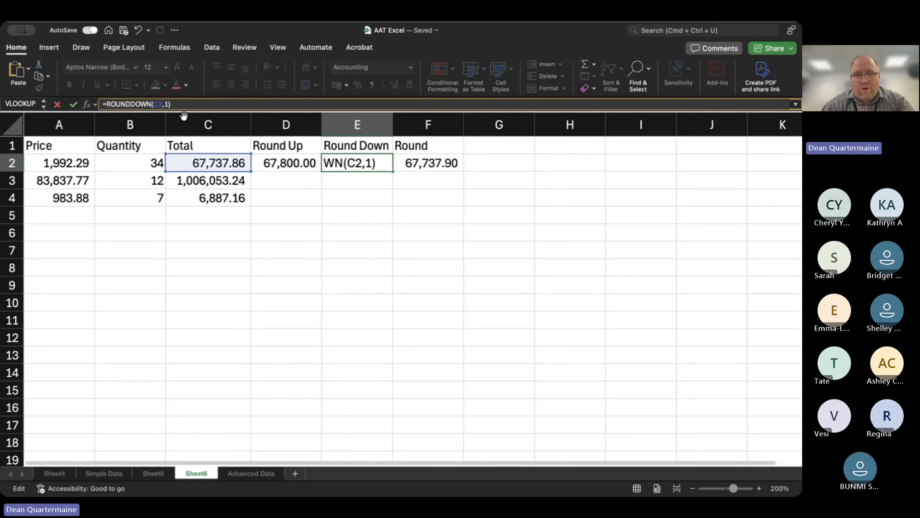
{"action": "key", "text": "BackSpace"}
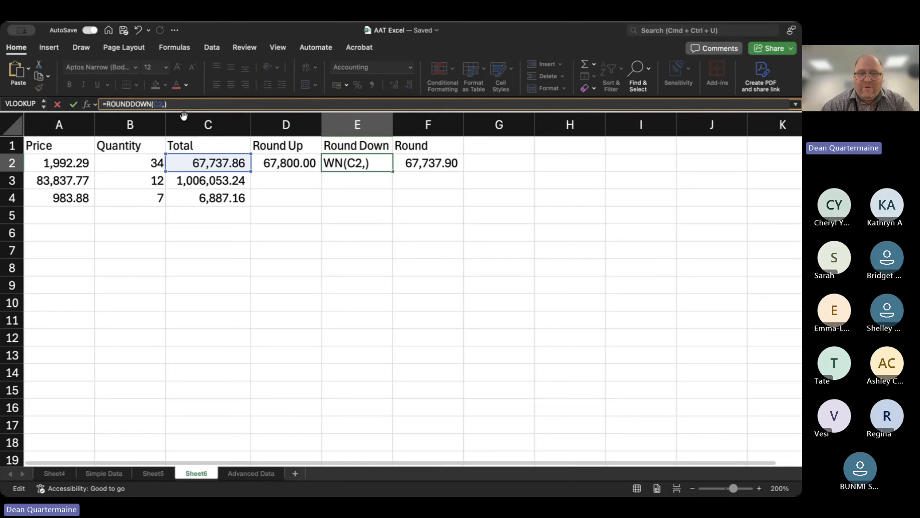
{"action": "type", "text": "-3"}
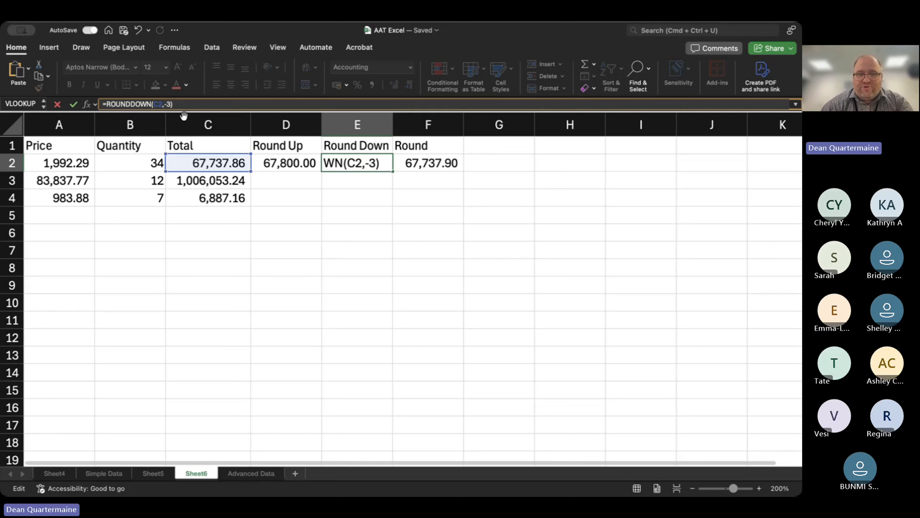
{"action": "key", "text": "Return"}
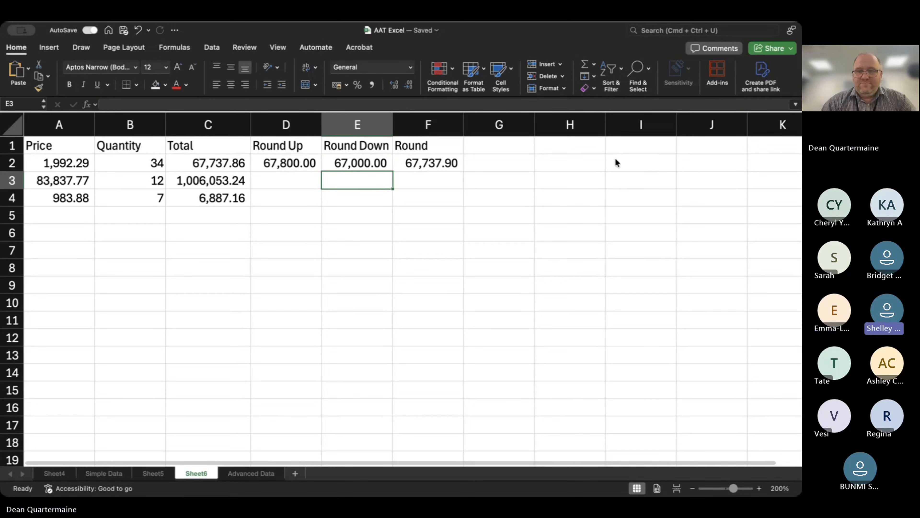
{"action": "left_click", "coordinate": [620, 164]}
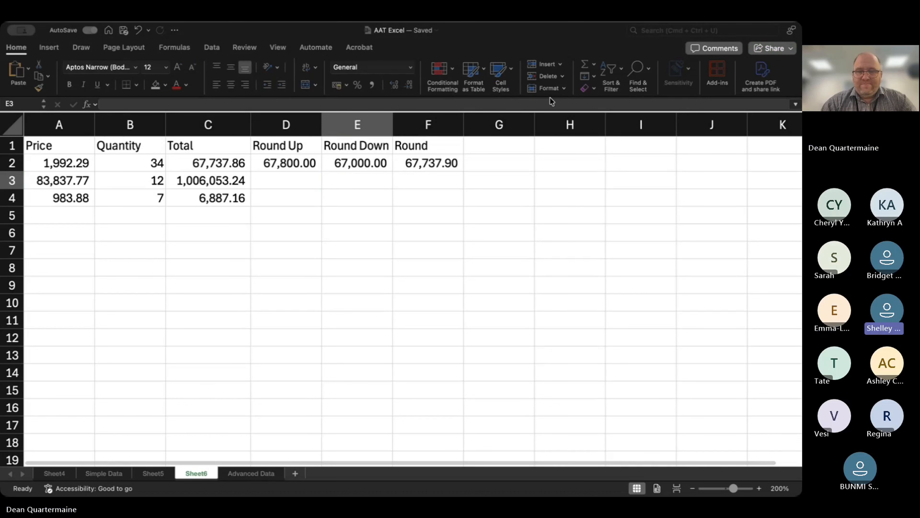
Wrap the total calculation in C2 in a ROUND function as =ROUND(A2*B2,-1) to round the product to the nearest ten.
{"action": "left_click", "coordinate": [222, 163]}
{"action": "left_click", "coordinate": [106, 104]}
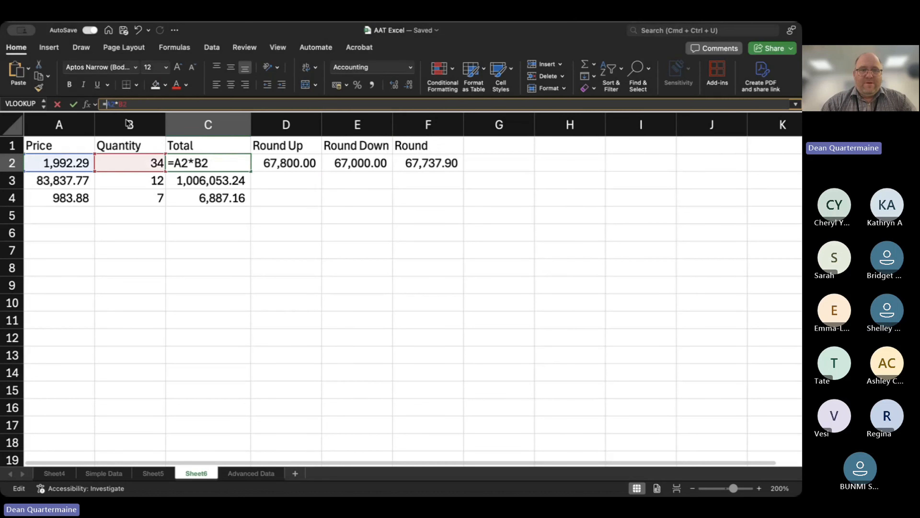
{"action": "type", "text": "ROU"}
{"action": "type", "text": "ND("}
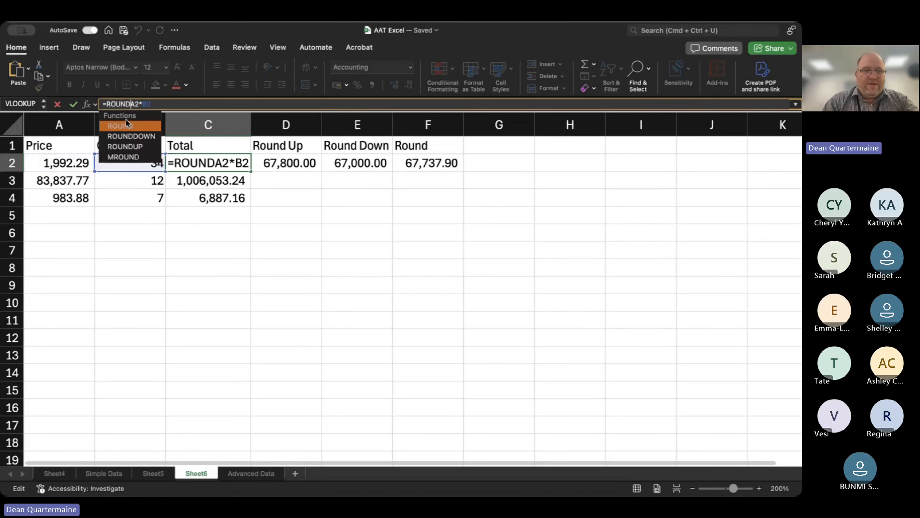
{"action": "left_click", "coordinate": [354, 281]}
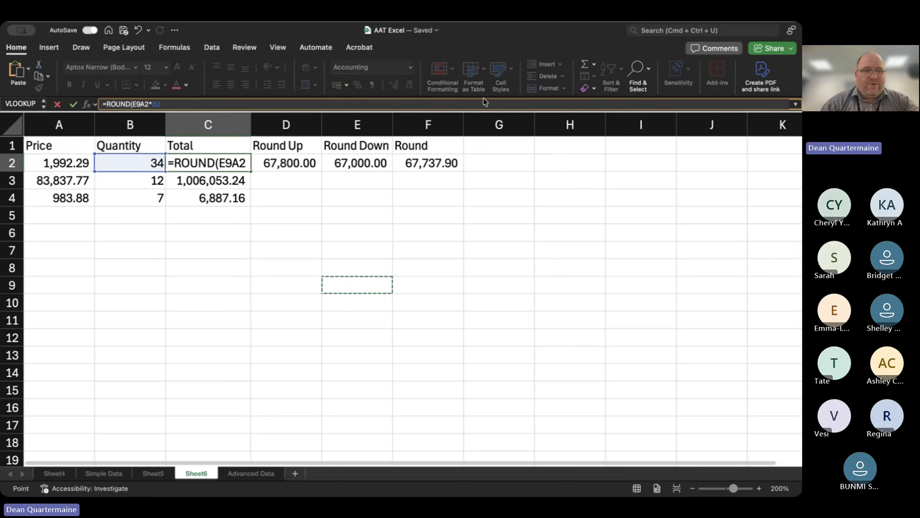
{"action": "key", "text": "BackSpace"}
{"action": "key", "text": "BackSpace"}
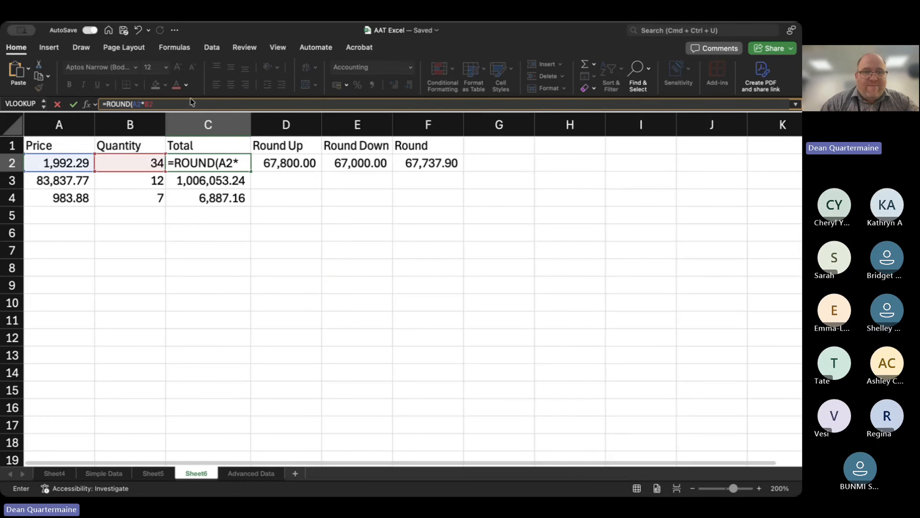
{"action": "left_click", "coordinate": [189, 103]}
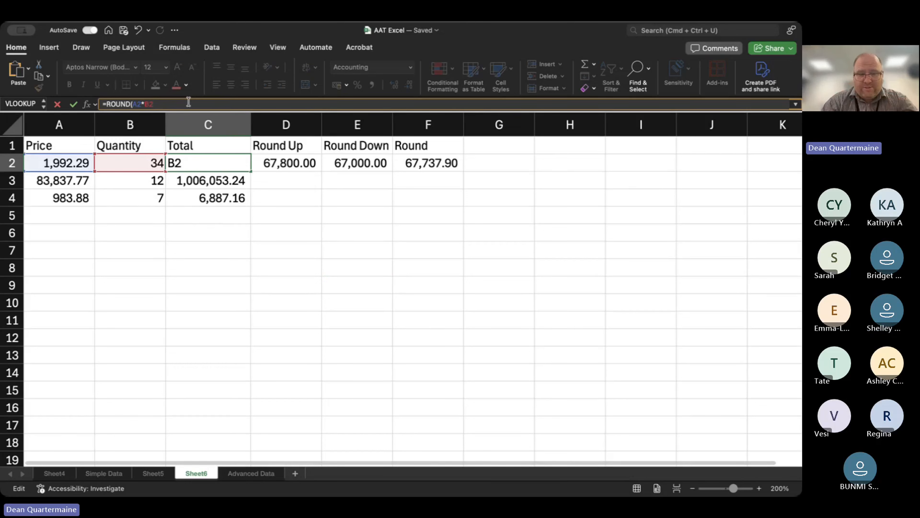
{"action": "type", "text": ","}
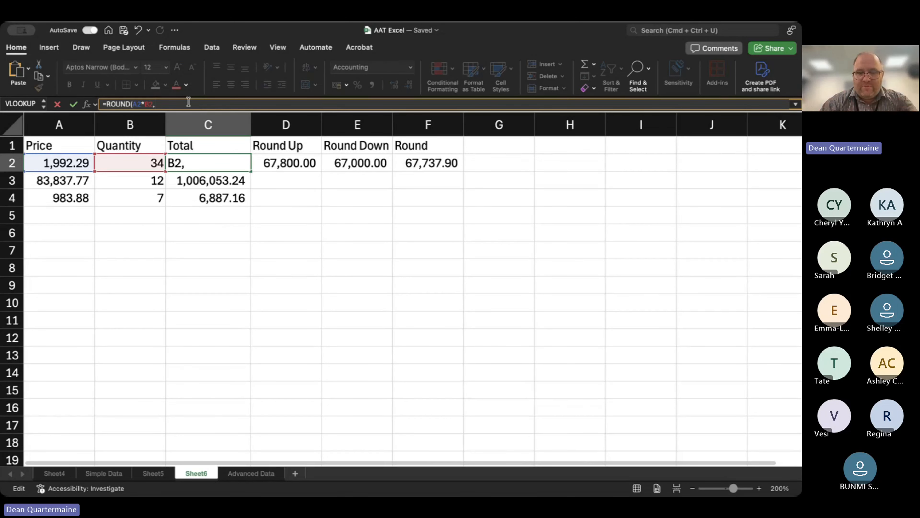
{"action": "type", "text": "-1"}
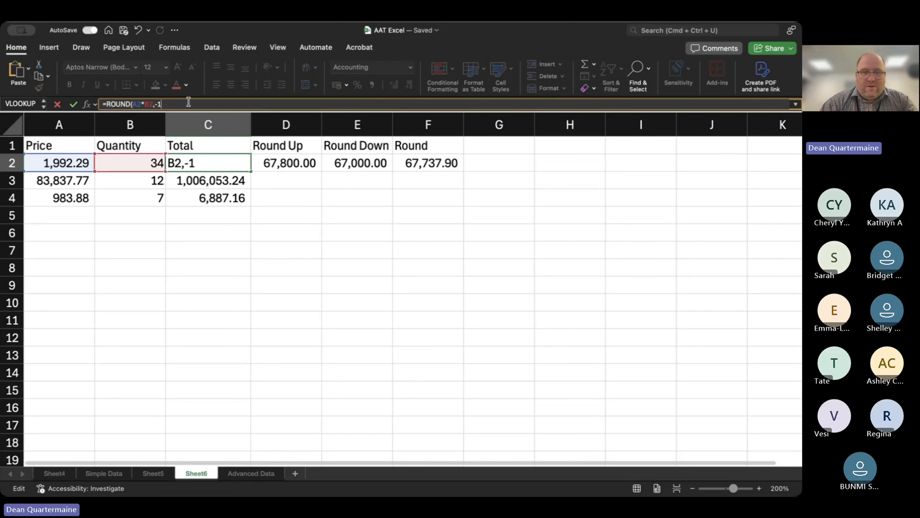
{"action": "type", "text": ")"}
{"action": "key", "text": "Return"}
{"action": "key", "text": "Up"}
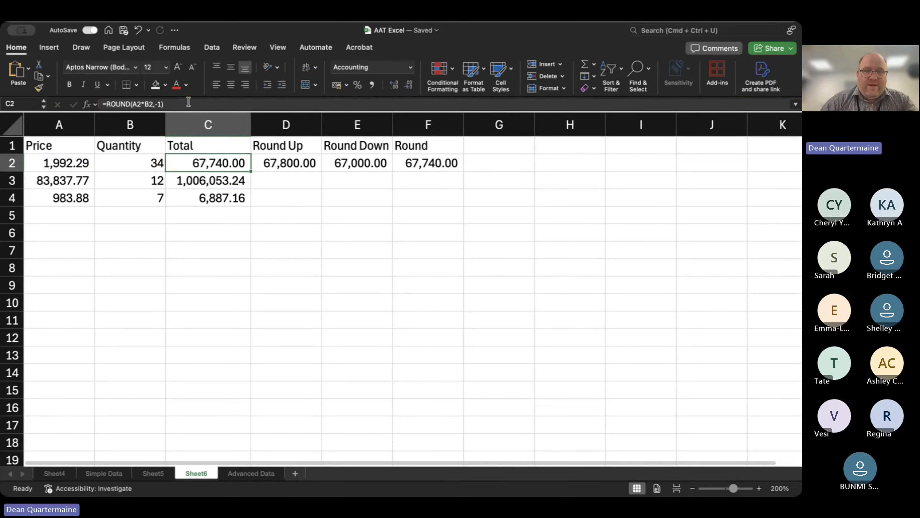
Examine the price and quantity in row 2 and highlight the A2*B2 argument inside the ROUND formula in C2.
{"action": "key", "text": "Left"}
{"action": "key", "text": "Left"}
{"action": "key", "text": "Right"}
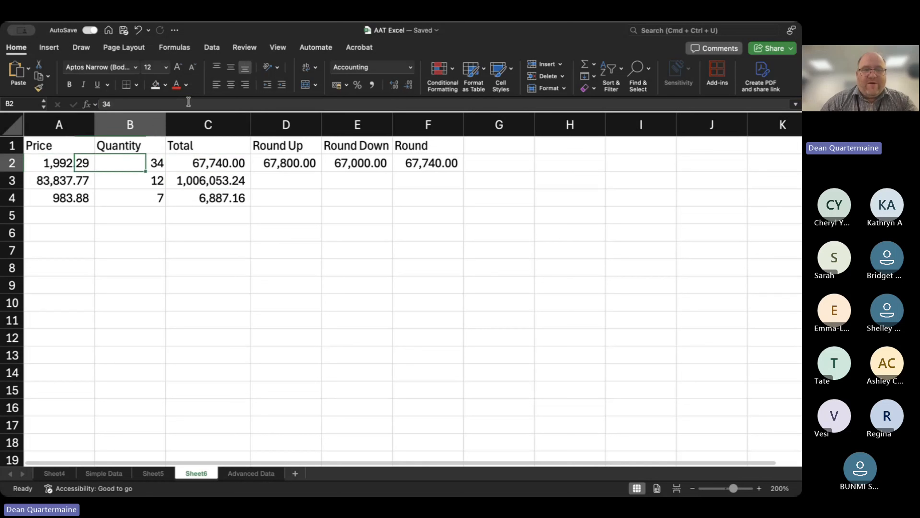
{"action": "key", "text": "Right"}
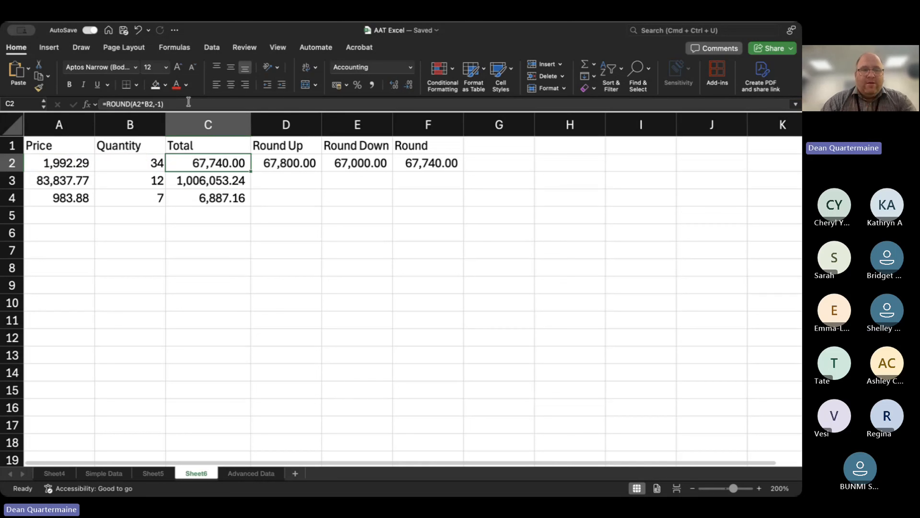
{"action": "left_click", "coordinate": [154, 104]}
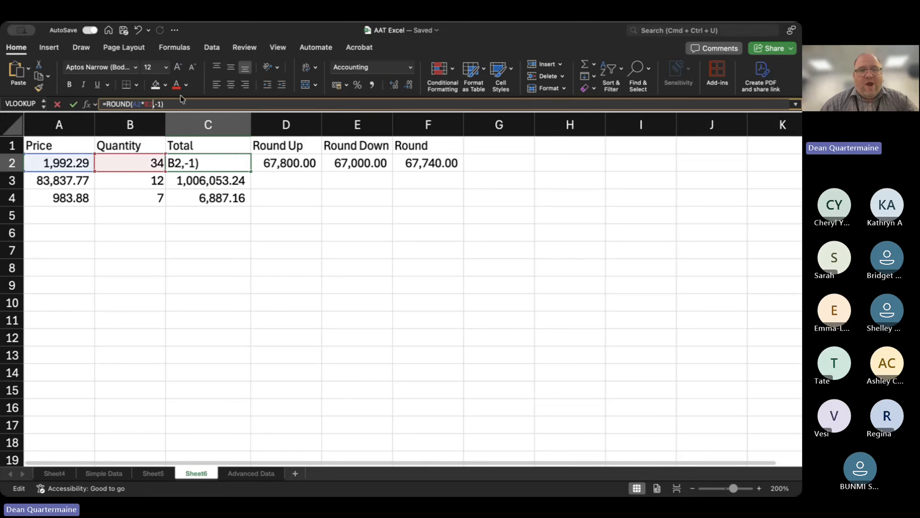
{"action": "key", "text": "shift+Left"}
{"action": "key", "text": "shift+Left"}
{"action": "key", "text": "shift+Left"}
{"action": "key", "text": "shift+Left"}
{"action": "key", "text": "shift+Left"}
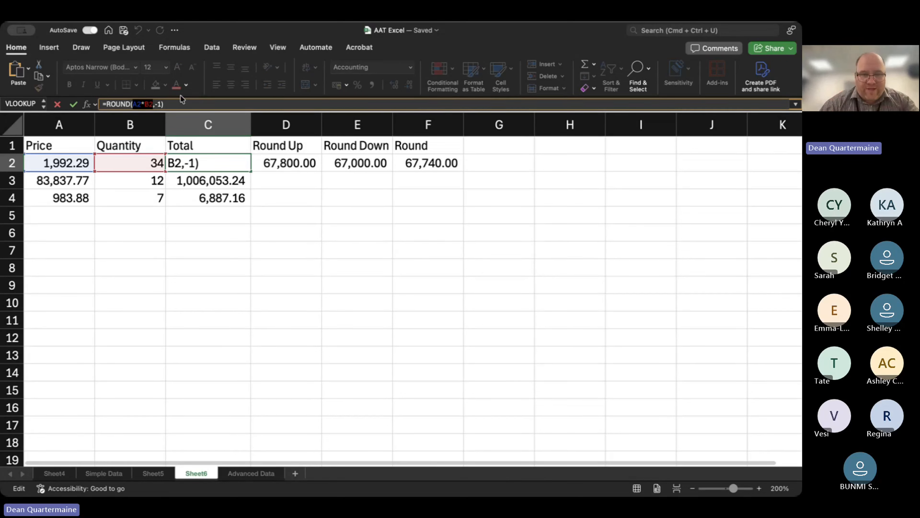
{"action": "left_click", "coordinate": [174, 107]}
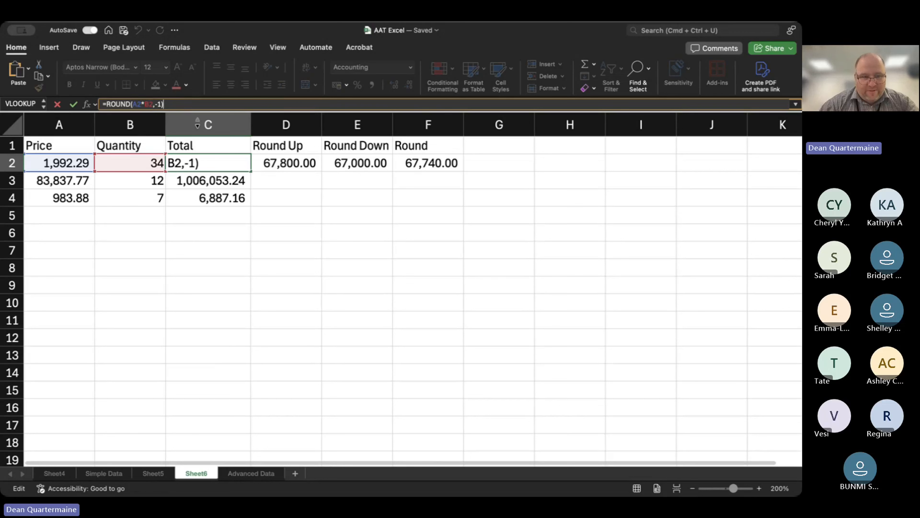
{"action": "key", "text": "Return"}
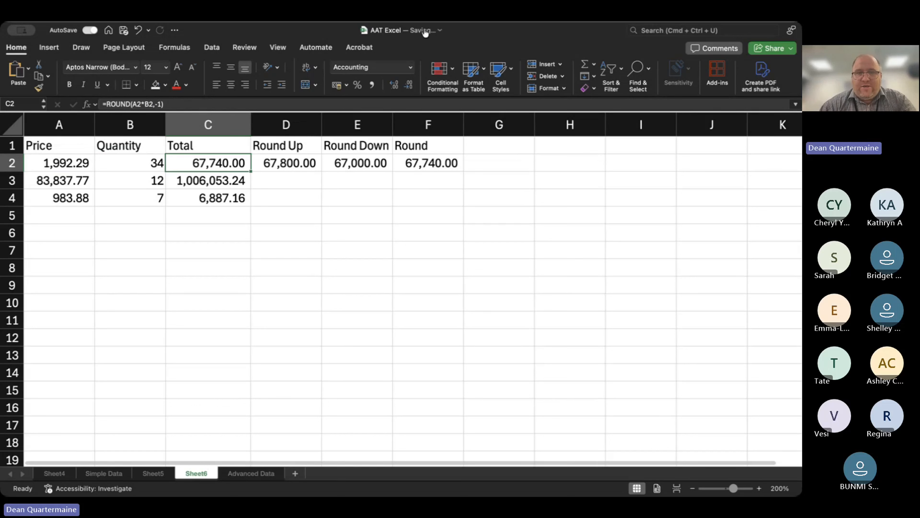
{"action": "left_click", "coordinate": [480, 32]}
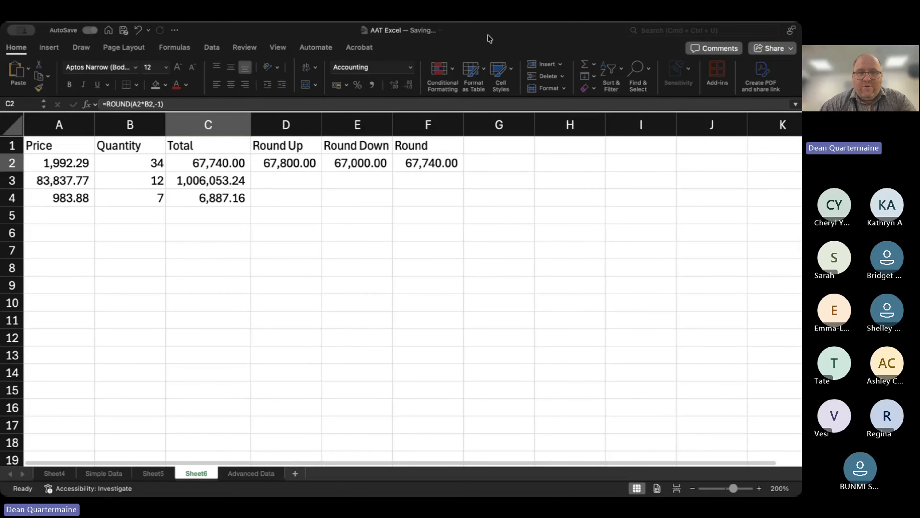
{"action": "left_click", "coordinate": [489, 35]}
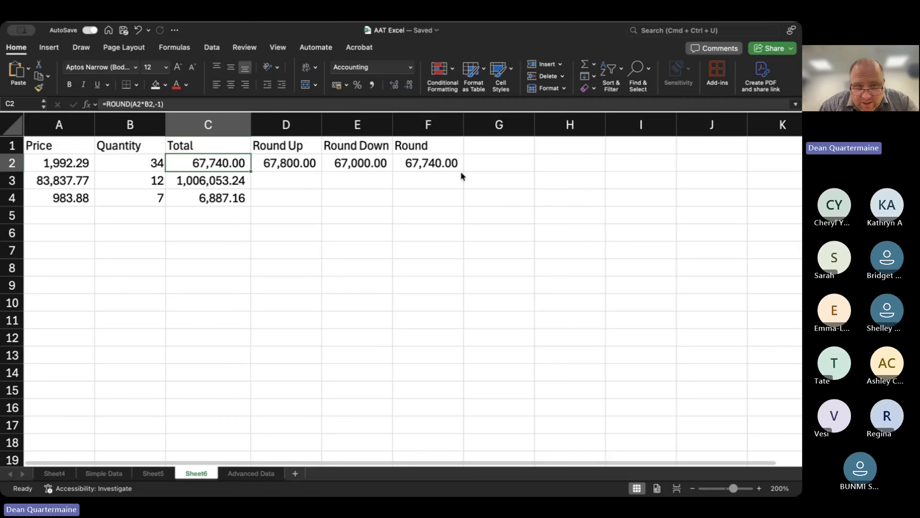
{"action": "key", "text": "super+Tab"}
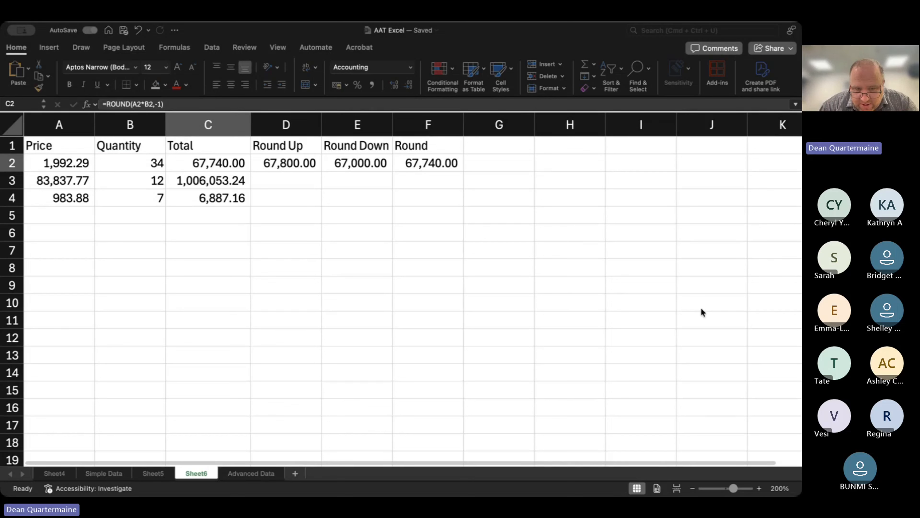
{"action": "left_click", "coordinate": [279, 179]}
{"action": "left_click", "coordinate": [279, 180]}
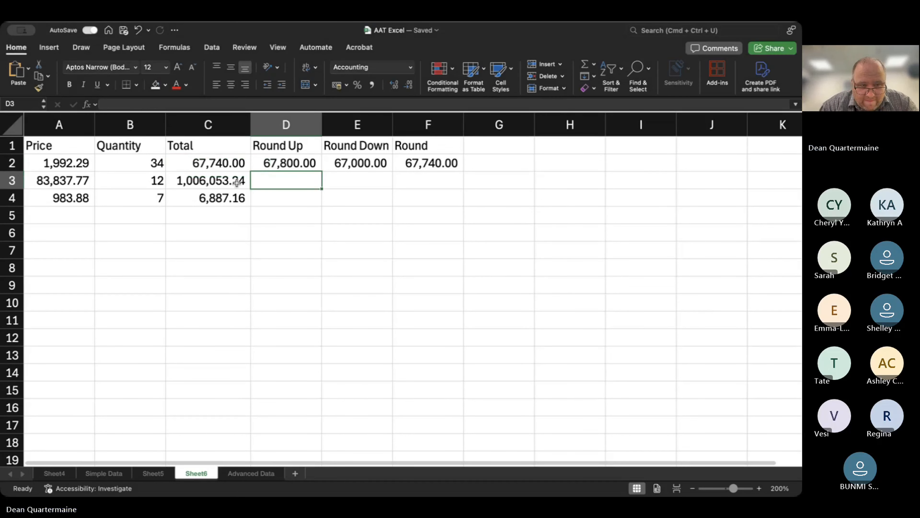
Examine the total formula in C3 and highlight the totals in C3:C4.
{"action": "left_click", "coordinate": [238, 183]}
{"action": "key", "text": "Right"}
{"action": "key", "text": "Left"}
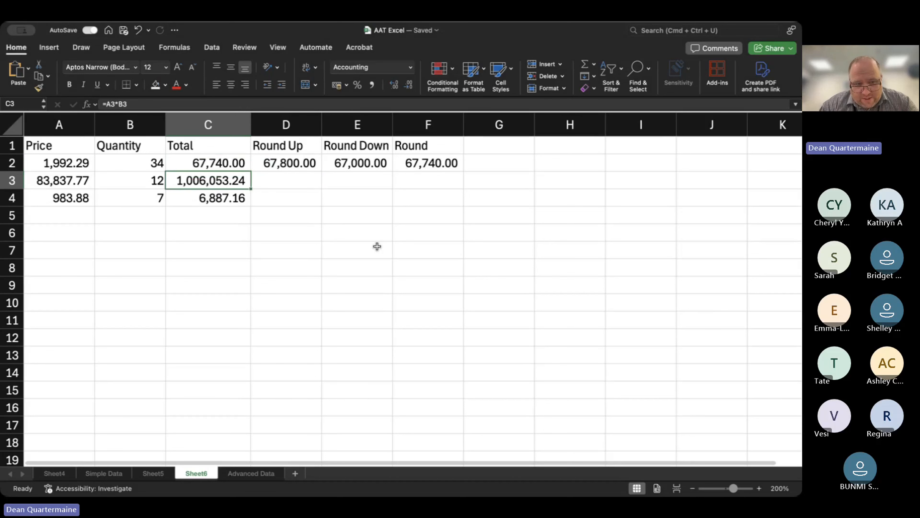
{"action": "key", "text": "shift+Down"}
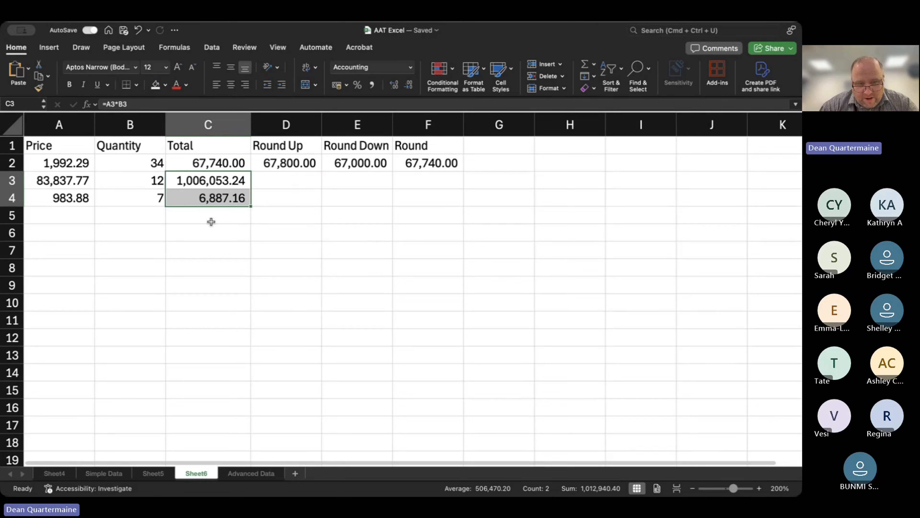
Enter =ROUND(SUM(C3:C4),-1) in C5 to sum the two totals and round the result to the nearest ten.
{"action": "left_click", "coordinate": [211, 218]}
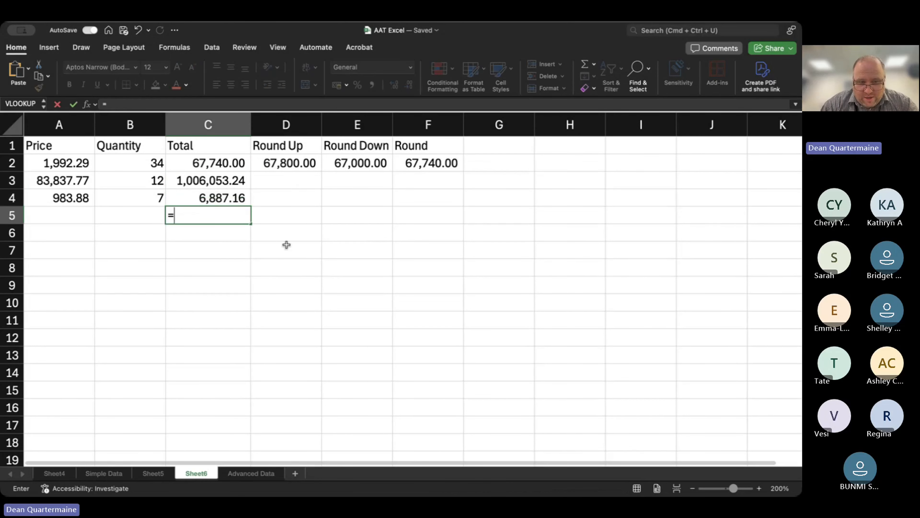
{"action": "type", "text": "ROUND("}
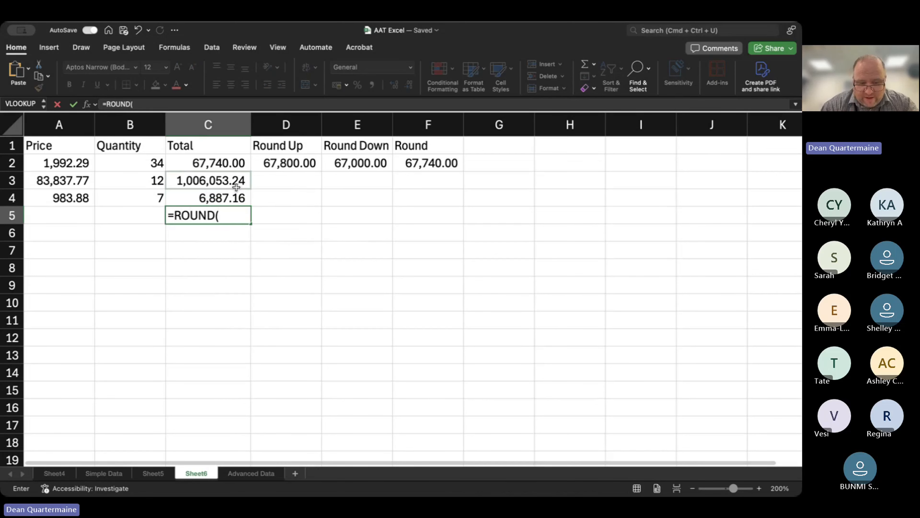
{"action": "type", "text": "SUM"}
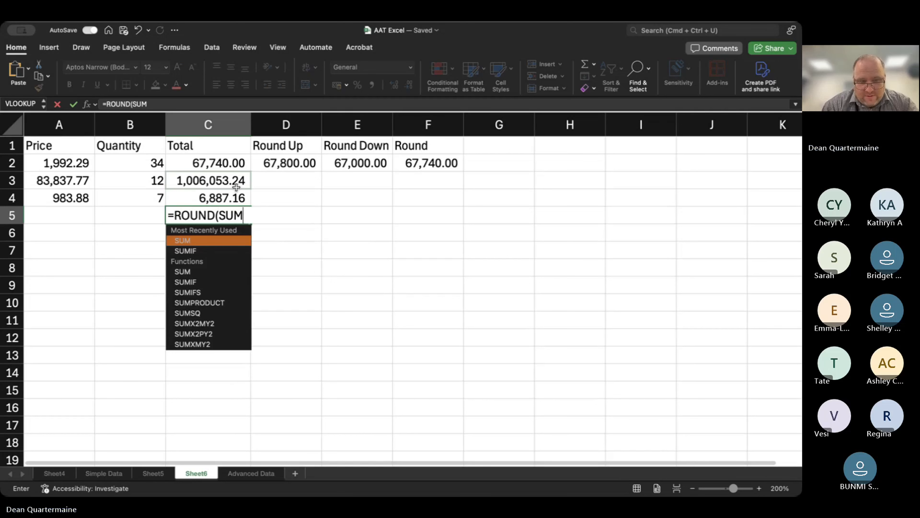
{"action": "type", "text": "("}
{"action": "left_click_drag", "start_coordinate": [221, 160], "coordinate": [215, 196]}
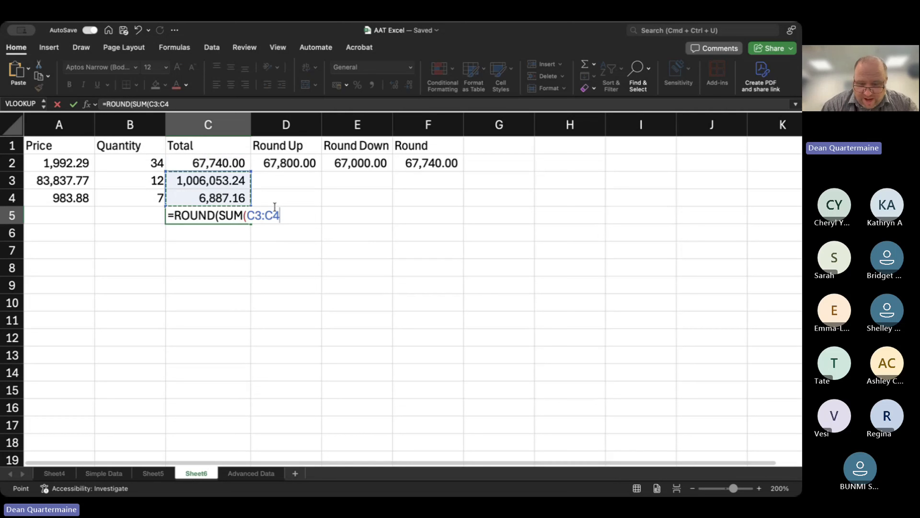
{"action": "type", "text": "),"}
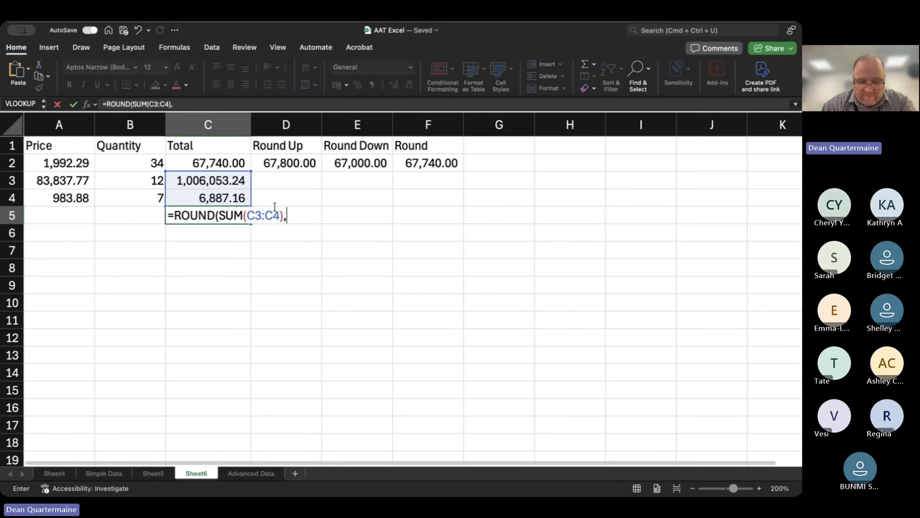
{"action": "type", "text": "-1)"}
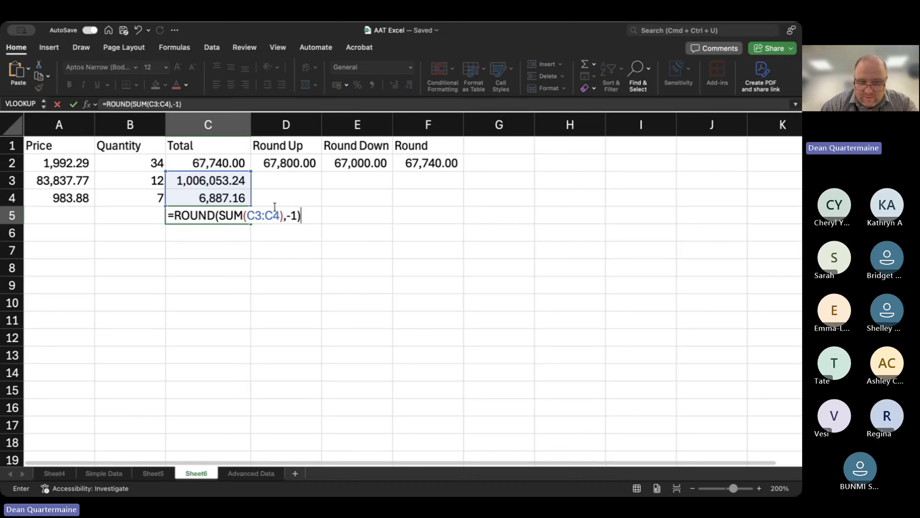
{"action": "key", "text": "Return"}
{"action": "key", "text": "Up"}
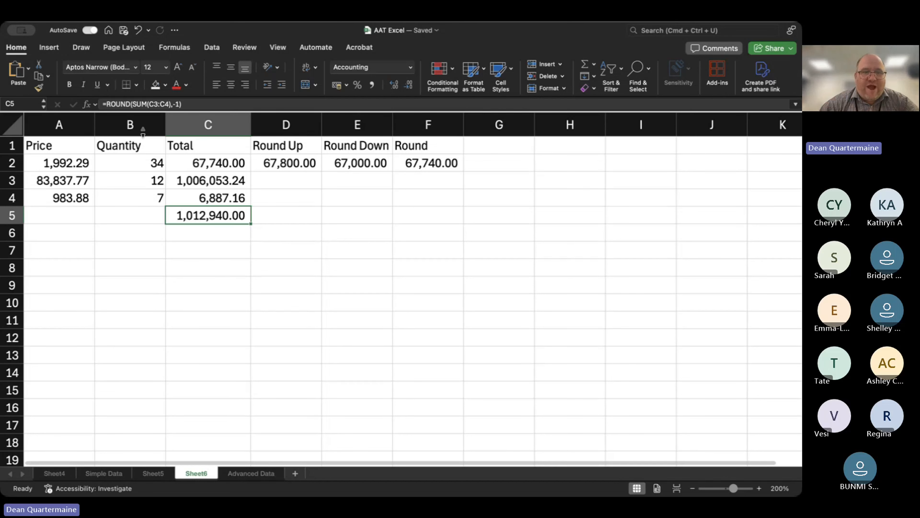
Replace the SUM argument in the C5 formula with the range C2:C3, making it =ROUND(C2:C3,-1), and inspect the resulting cells.
{"action": "double_click", "coordinate": [141, 105]}
{"action": "left_click_drag", "start_coordinate": [144, 109], "coordinate": [146, 92]}
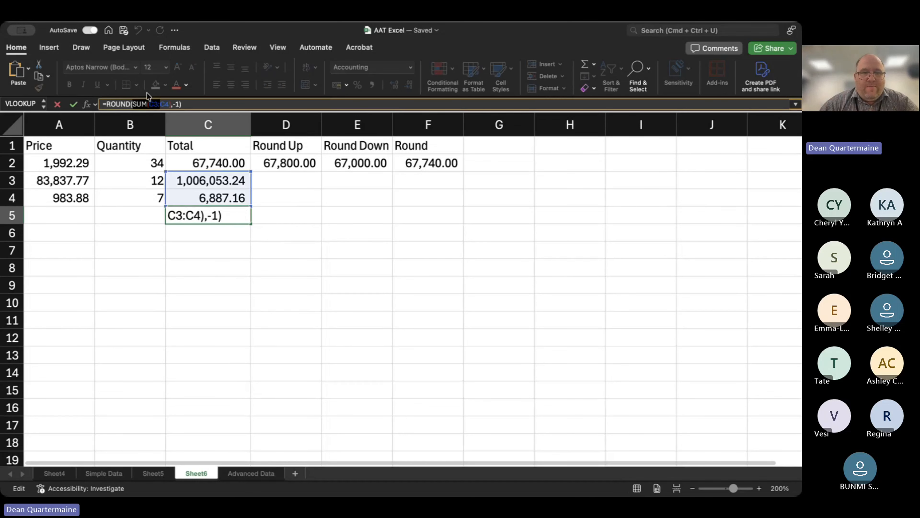
{"action": "key", "text": "BackSpace"}
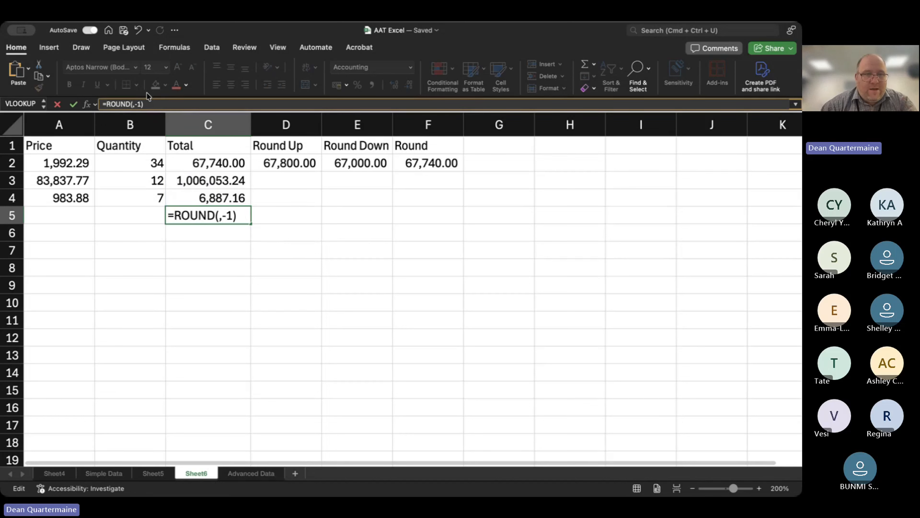
{"action": "type", "text": "C2"}
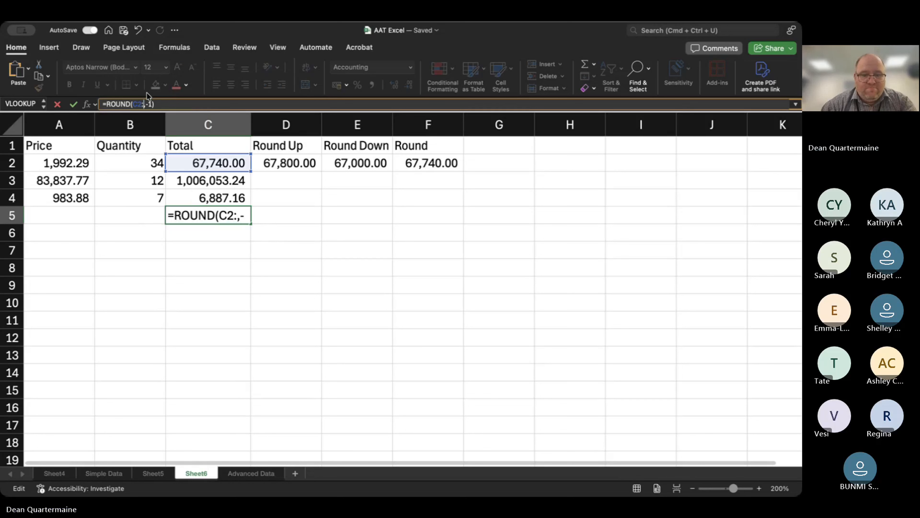
{"action": "type", "text": ":C3"}
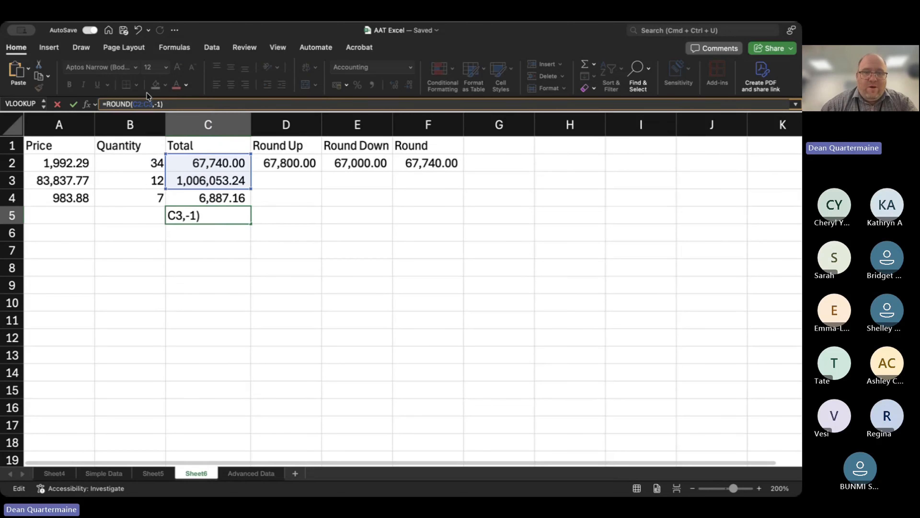
{"action": "key", "text": "Return"}
{"action": "key", "text": "Down"}
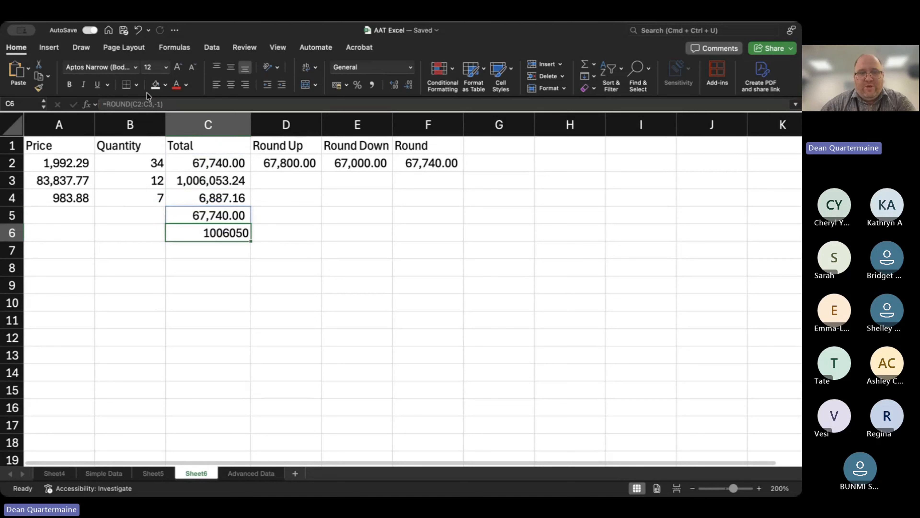
{"action": "key", "text": "Up"}
{"action": "key", "text": "Down"}
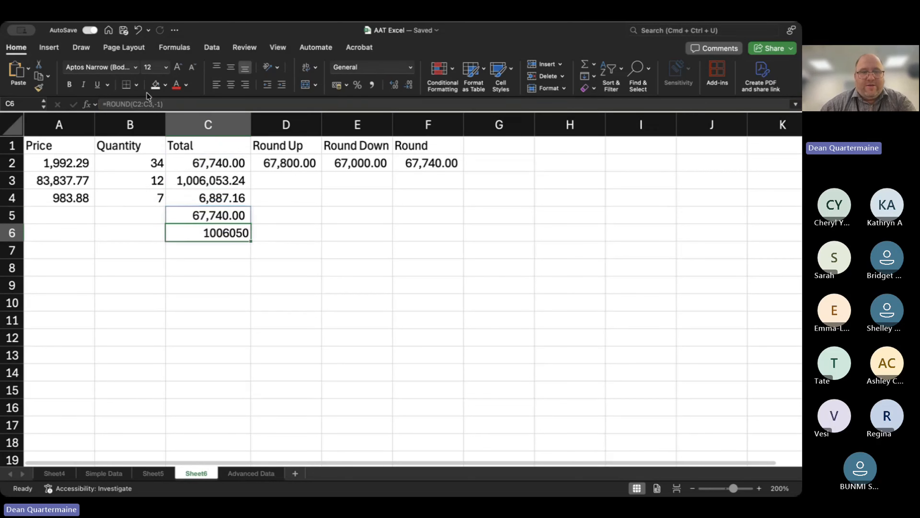